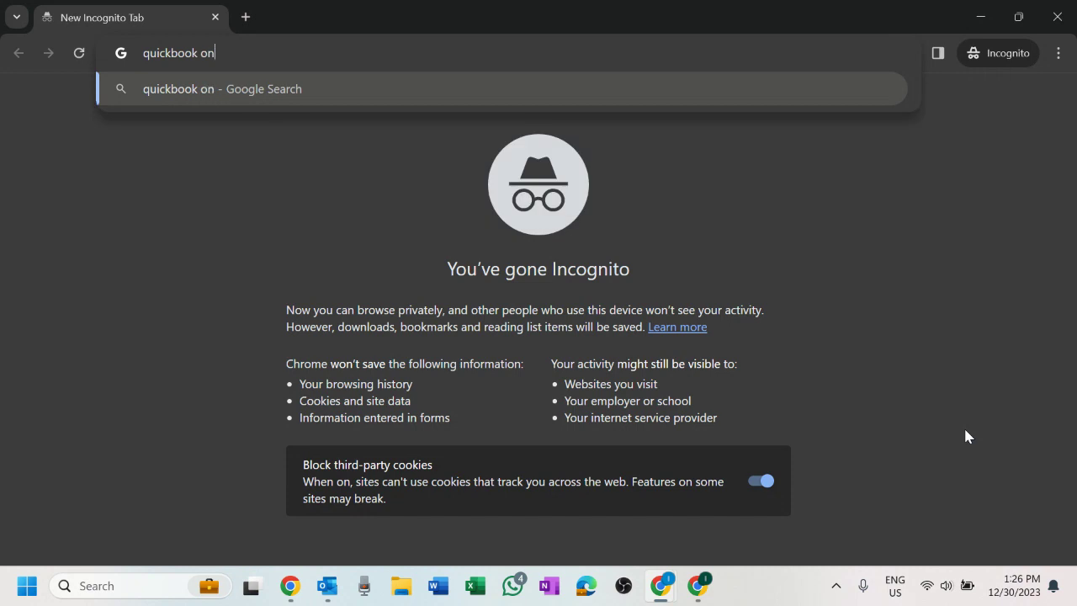
# - Correct the query and search Google for 'quickbook online for accountant'
pyautogui.press('BackSpace')
pyautogui.press('BackSpace')
pyautogui.write('or accountant')
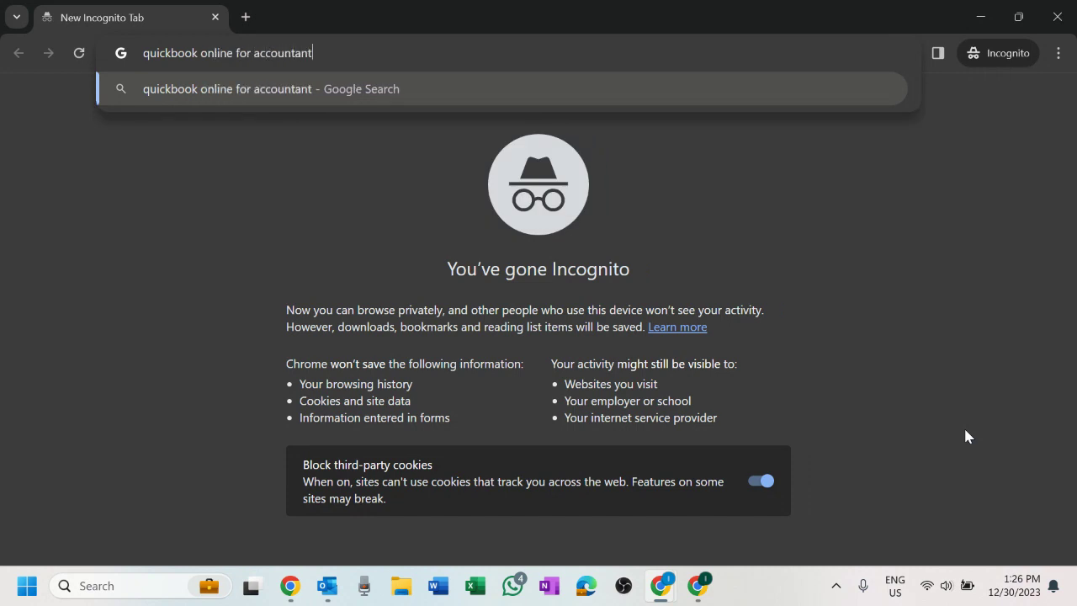
pyautogui.press('Return')
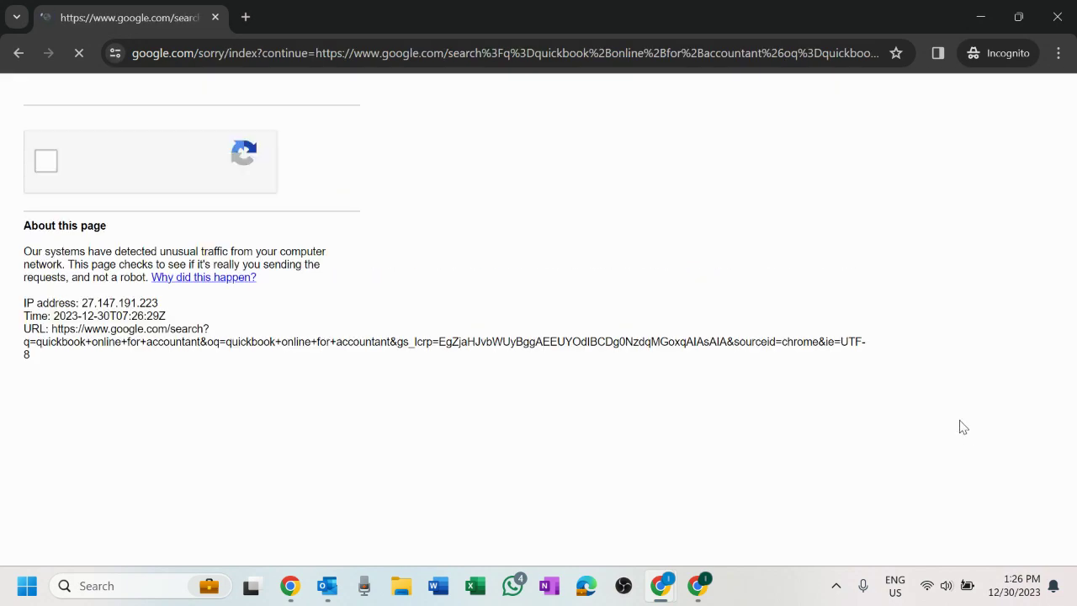
# - Start the robot check and select every bus tile in the first image challenge
pyautogui.click(48, 169)
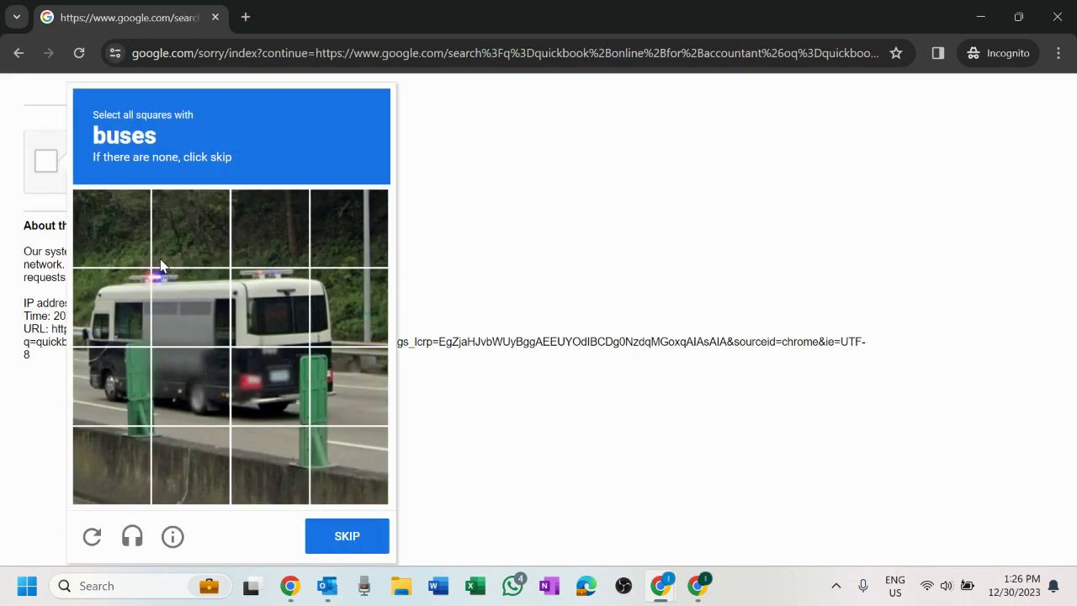
pyautogui.click(104, 303)
pyautogui.click(190, 307)
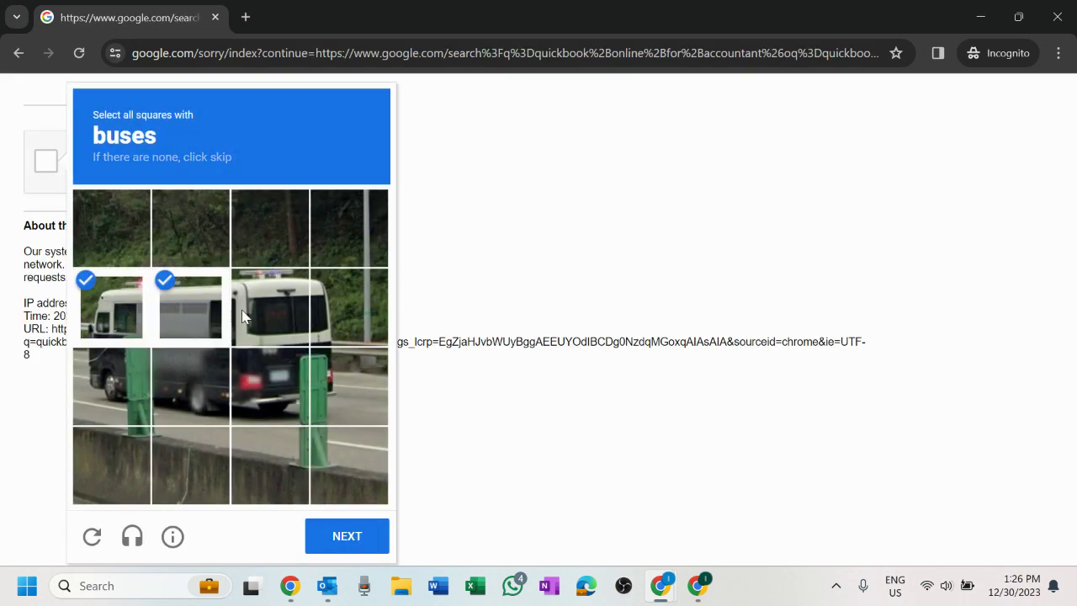
pyautogui.click(277, 310)
pyautogui.click(349, 308)
pyautogui.click(118, 380)
pyautogui.click(191, 387)
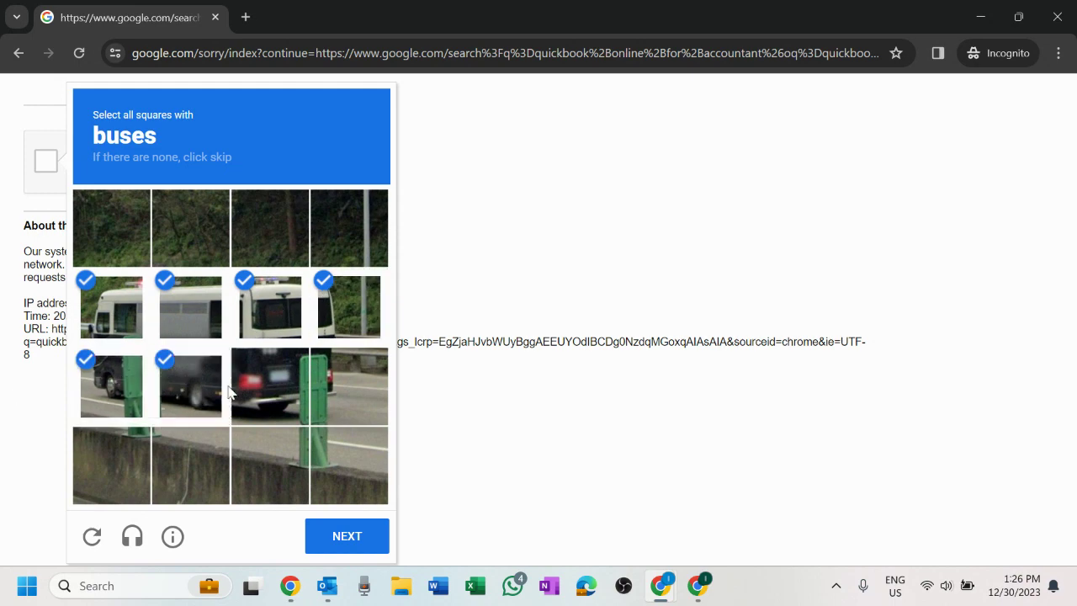
pyautogui.click(271, 391)
pyautogui.click(344, 395)
pyautogui.click(346, 536)
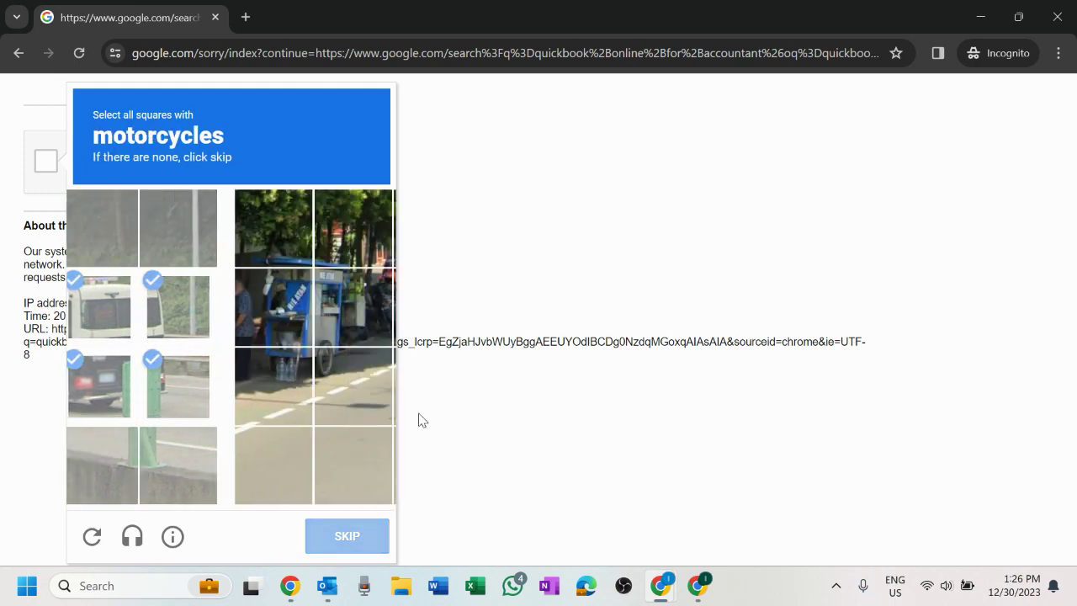
# - Select all motorcycle tiles in the second challenge and submit it for verification
pyautogui.click(273, 318)
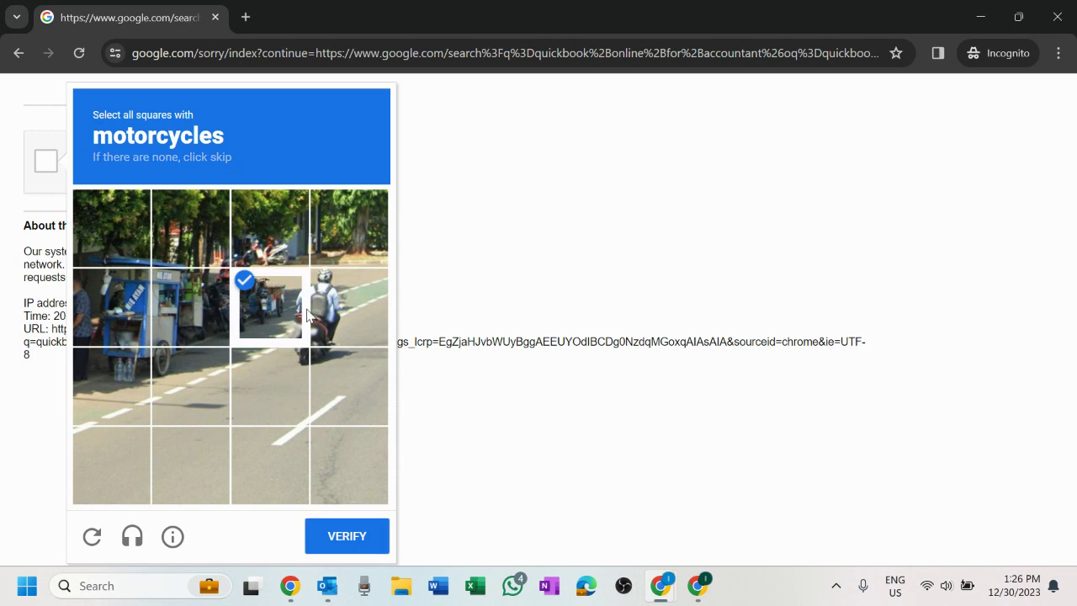
pyautogui.click(347, 307)
pyautogui.click(346, 386)
pyautogui.click(279, 382)
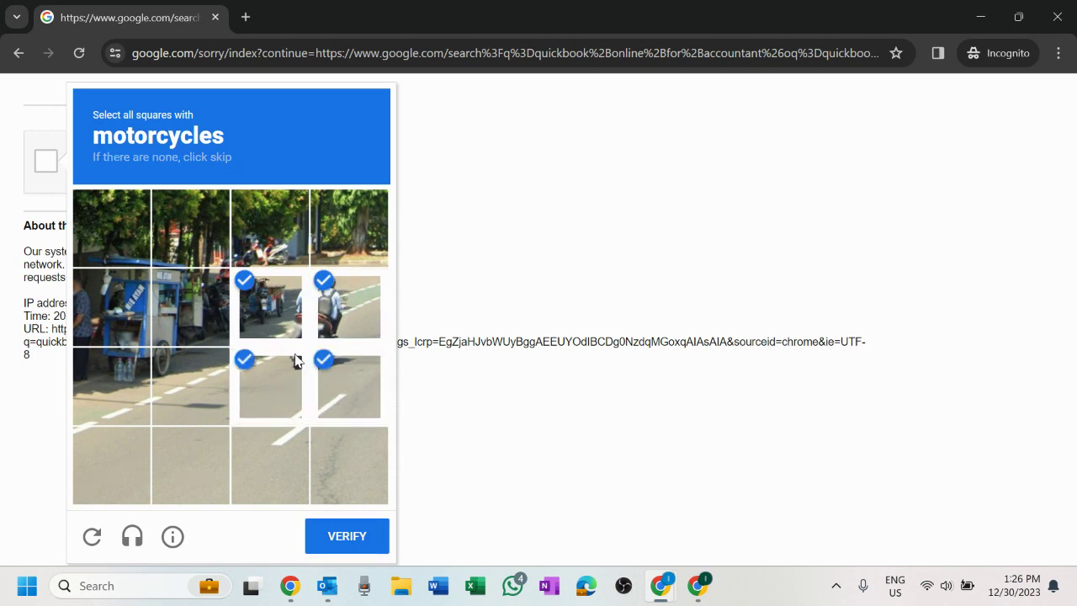
pyautogui.click(262, 250)
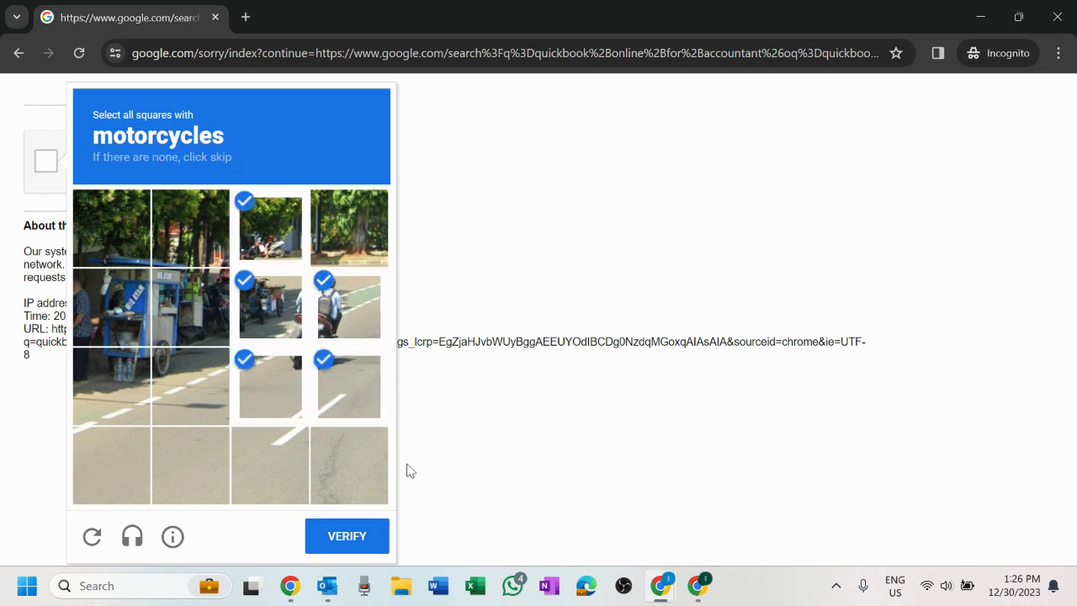
pyautogui.click(202, 326)
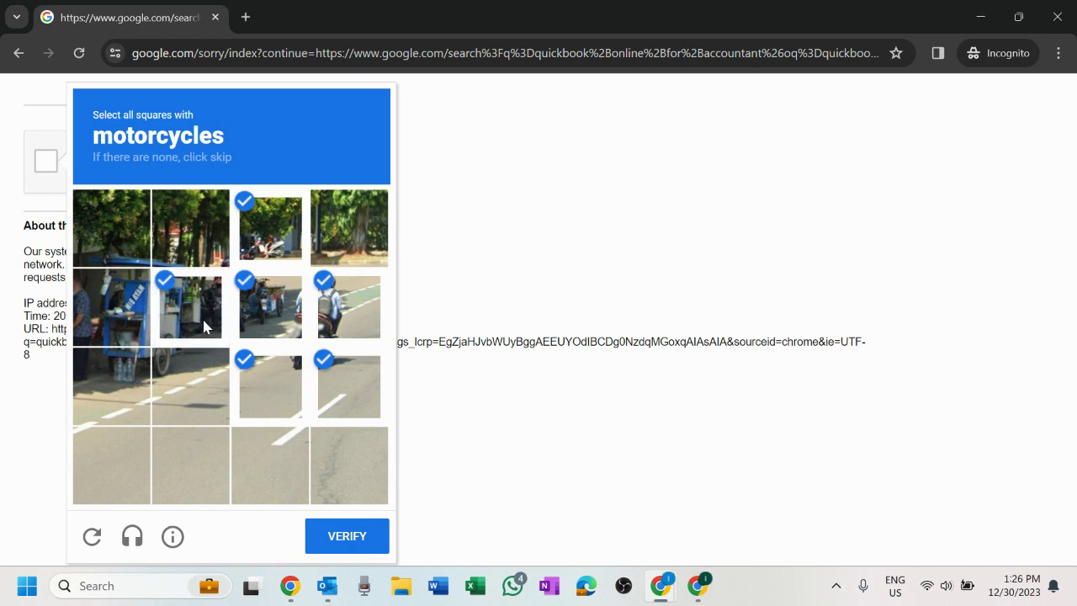
pyautogui.click(349, 539)
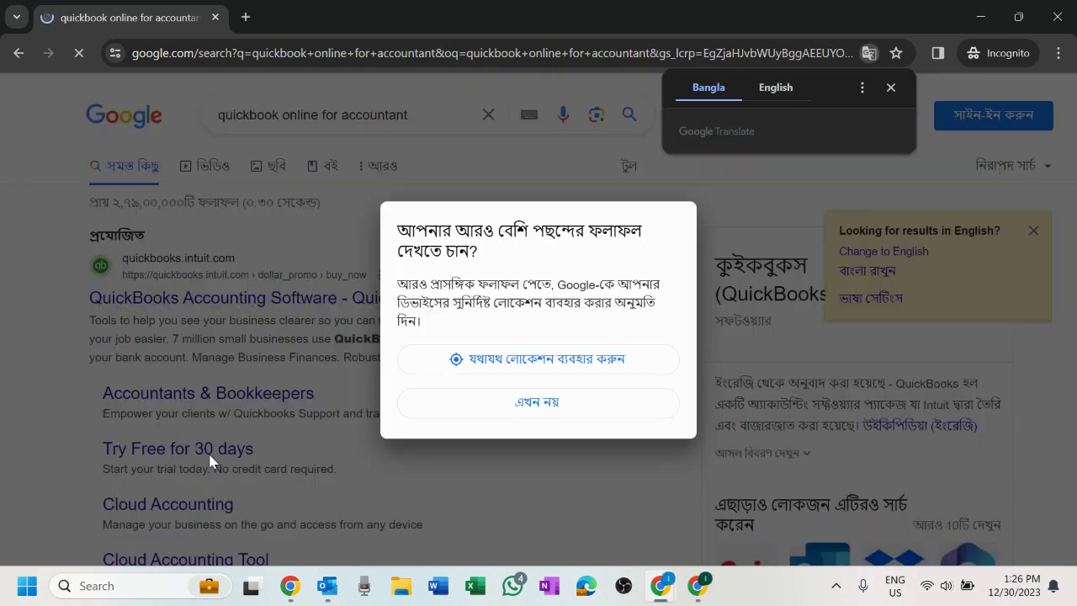
# - Decline the location prompt and scroll to the Accountants & Bookkeepers search result
pyautogui.click(567, 412)
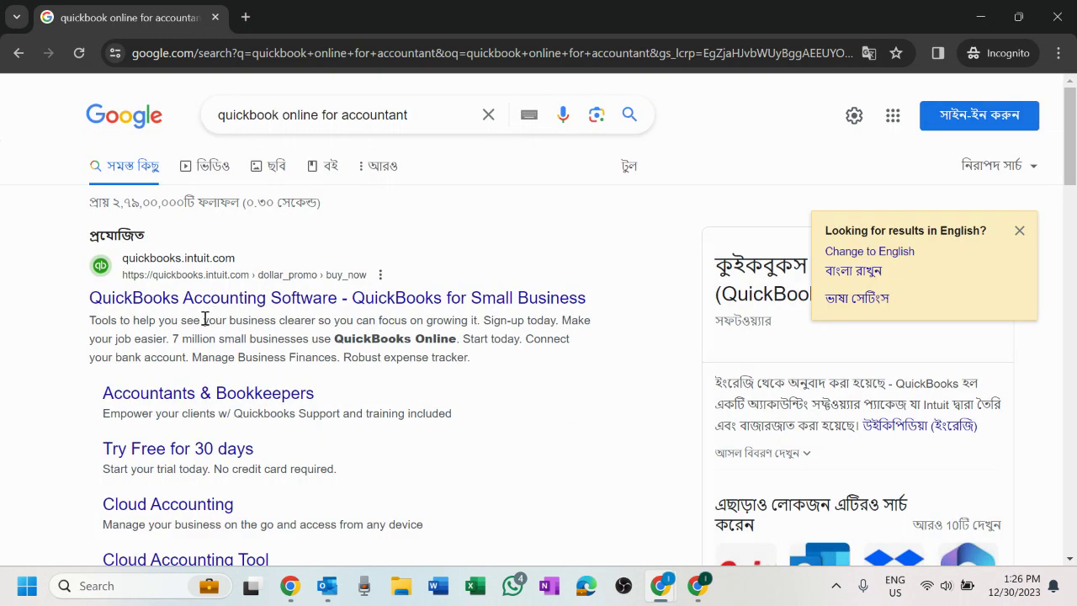
pyautogui.scroll(-1, 426, 296)
pyautogui.scroll(1, 425, 296)
pyautogui.scroll(-2, 233, 324)
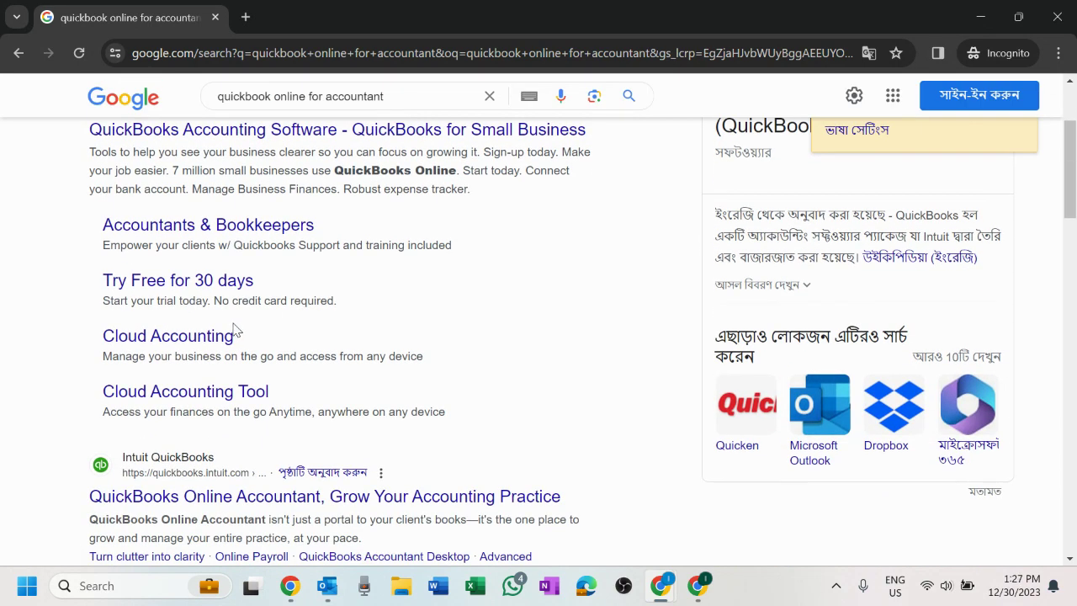
pyautogui.scroll(1, 233, 330)
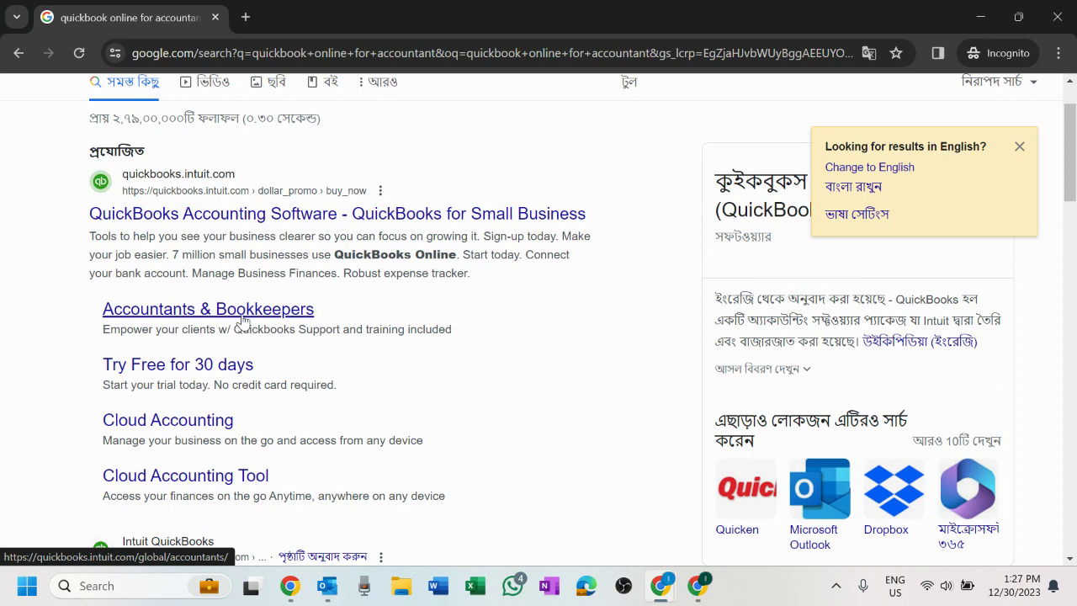
pyautogui.scroll(1, 248, 311)
pyautogui.scroll(2, 243, 324)
# - Open the Accountants & Bookkeepers result and start the free sign-up for accountants
pyautogui.click(251, 395)
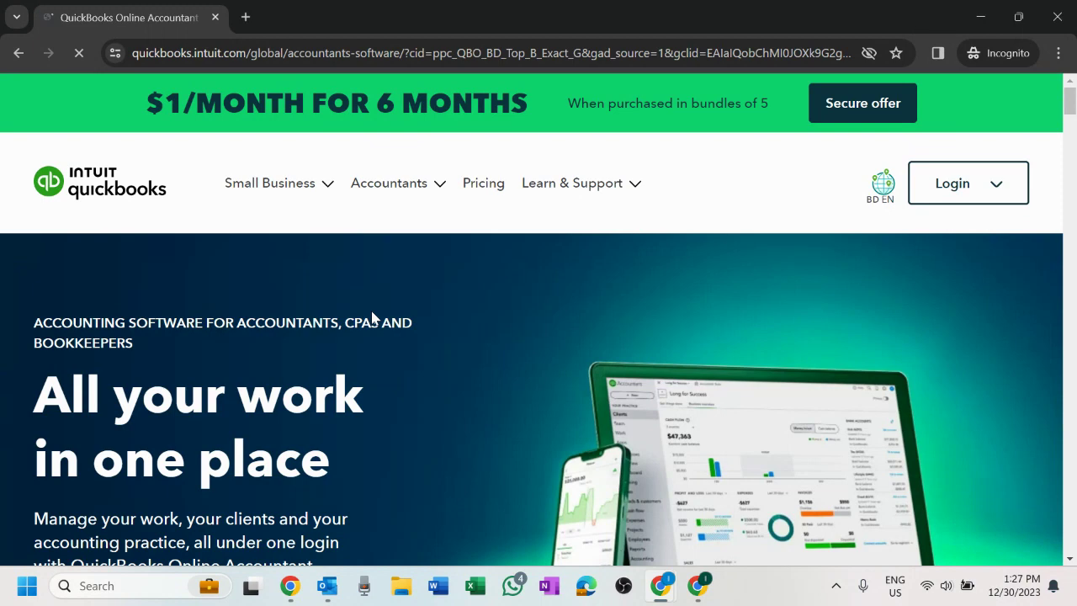
pyautogui.scroll(-5, 372, 317)
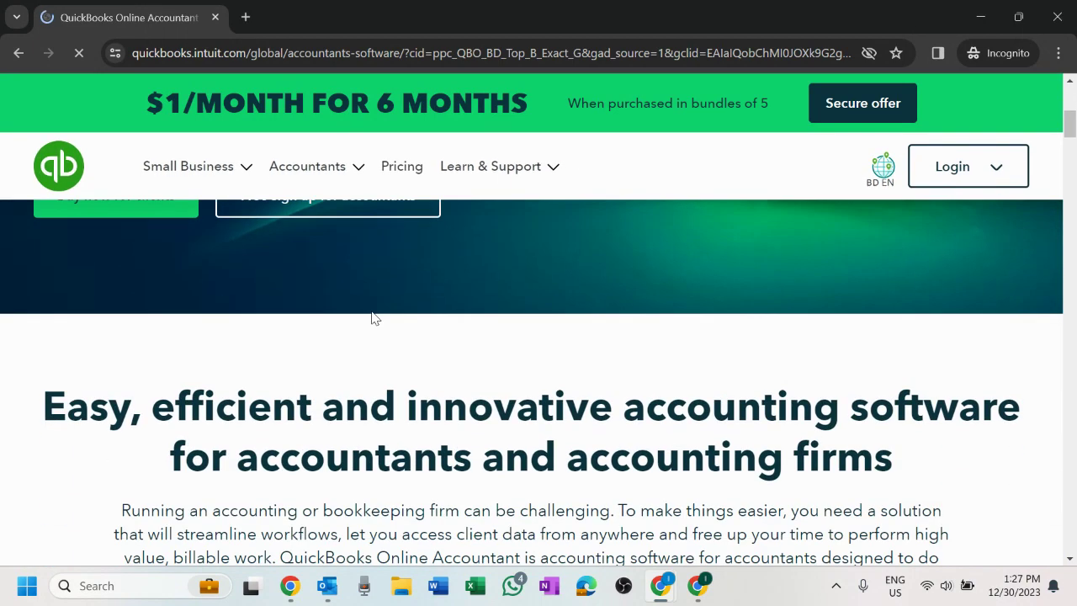
pyautogui.scroll(2, 446, 377)
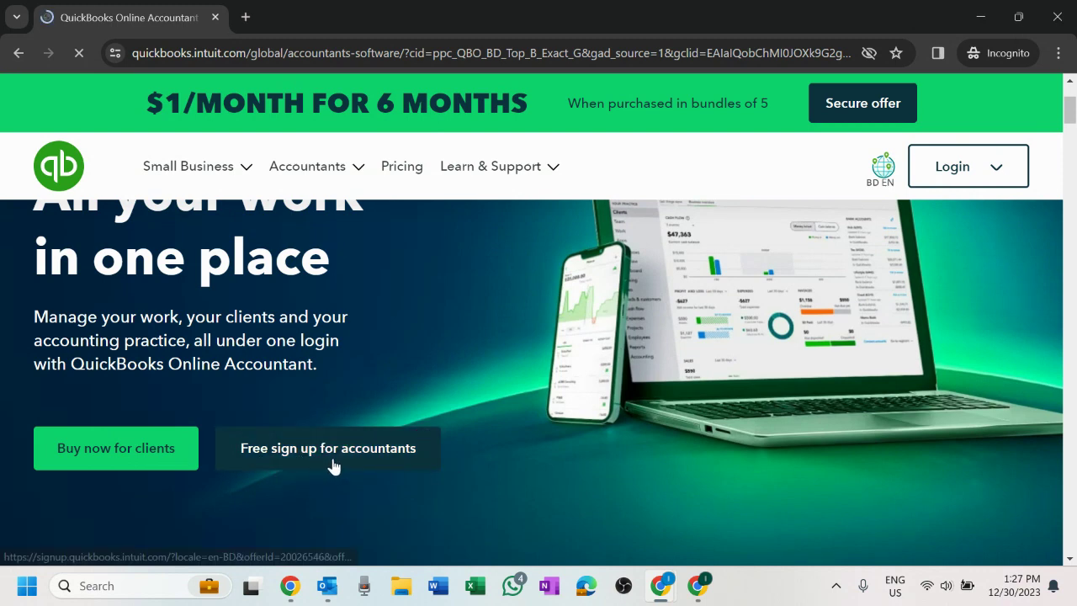
pyautogui.click(406, 450)
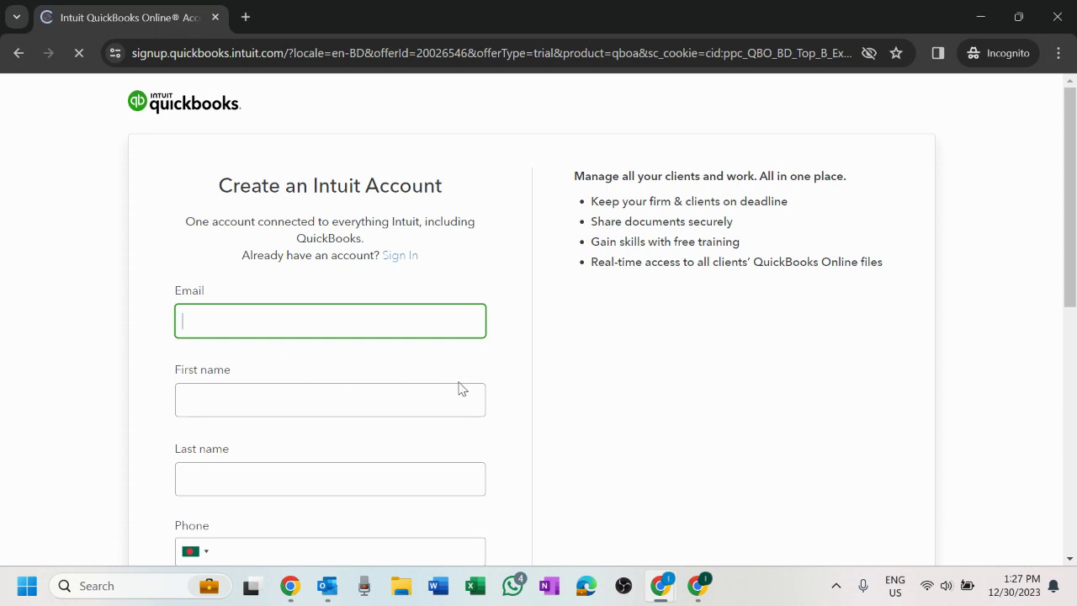
# - Enter the account e-mail address and the user's first and last names
pyautogui.scroll(-1, 458, 388)
pyautogui.scroll(-1, 460, 379)
pyautogui.scroll(2, 460, 380)
pyautogui.click(440, 396)
pyautogui.write('IMZI')
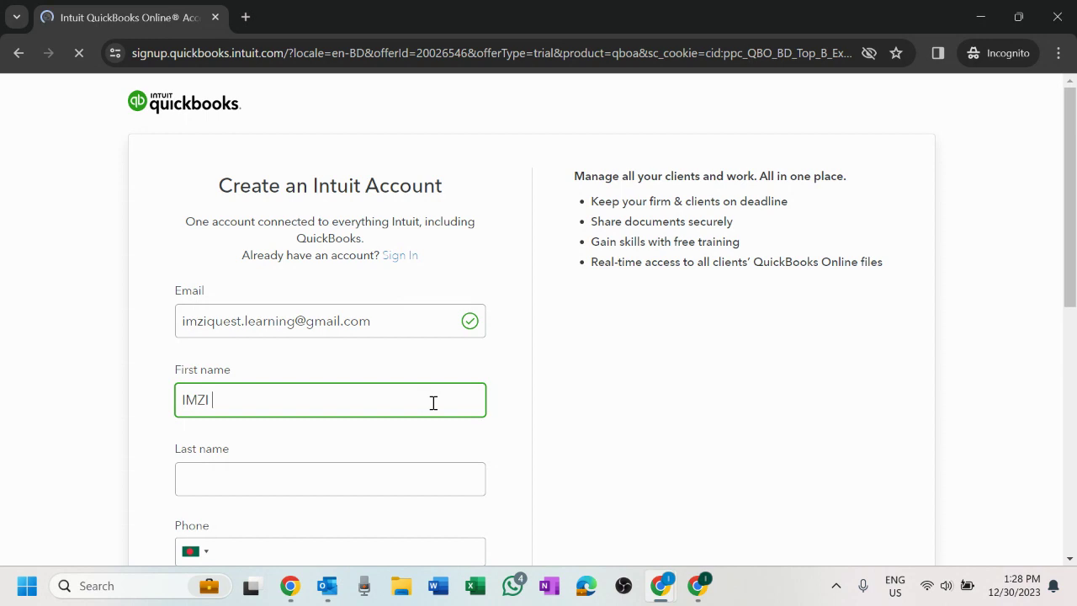
pyautogui.press('Tab')
pyautogui.write('L')
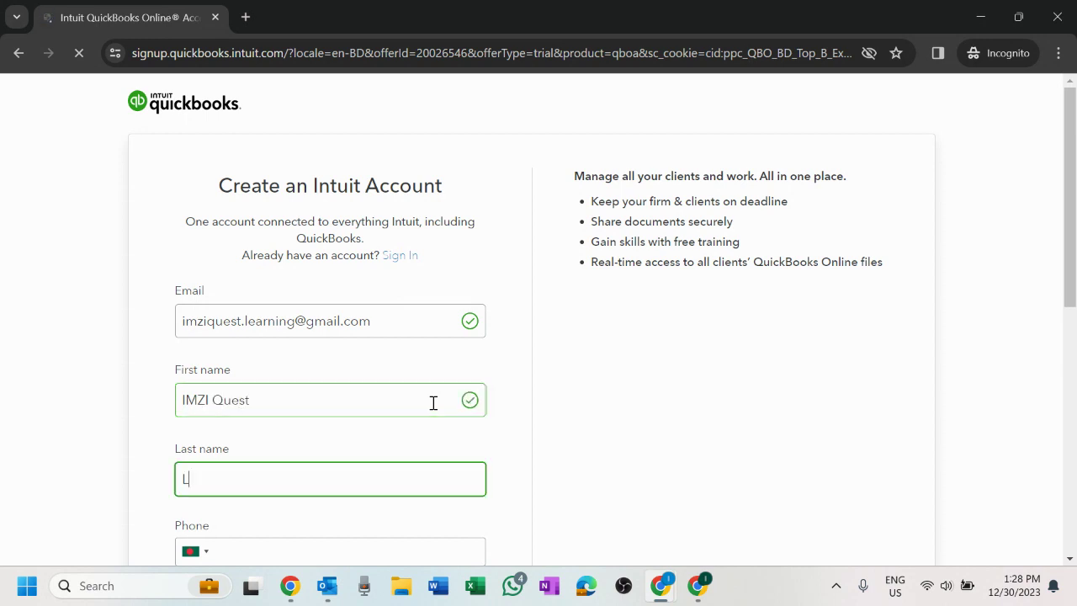
pyautogui.write('earning')
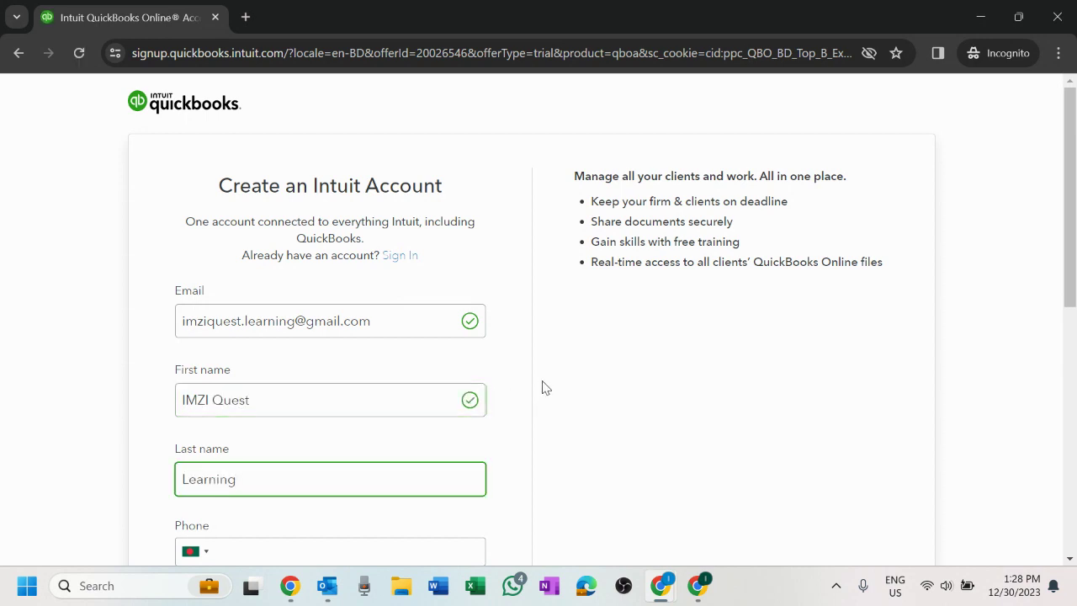
# - Set the phone country code to Bangladesh
pyautogui.scroll(-3, 639, 278)
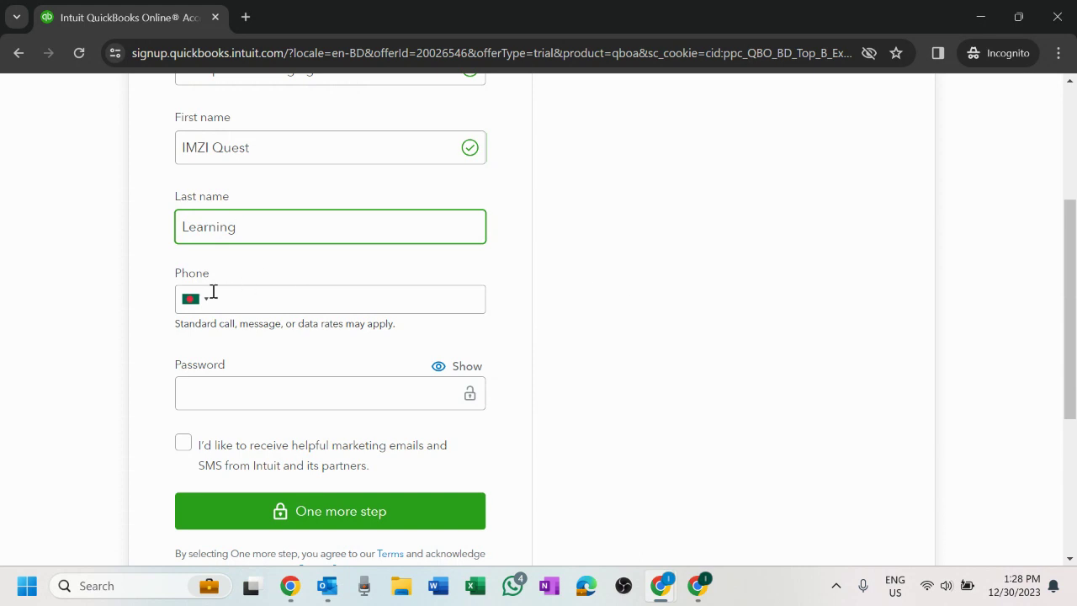
pyautogui.scroll(3, 262, 294)
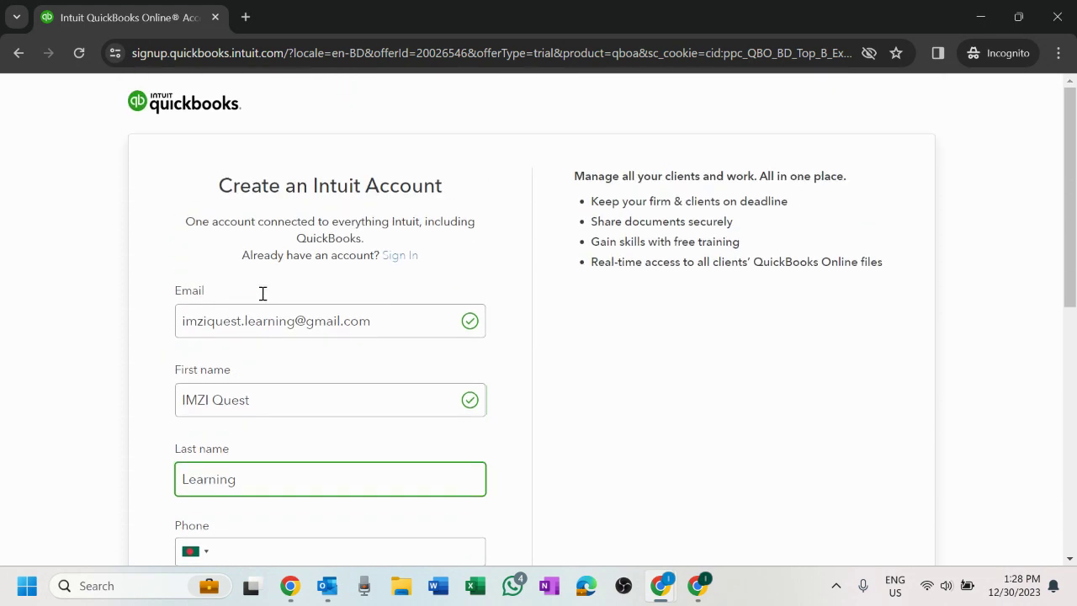
pyautogui.scroll(-2, 261, 301)
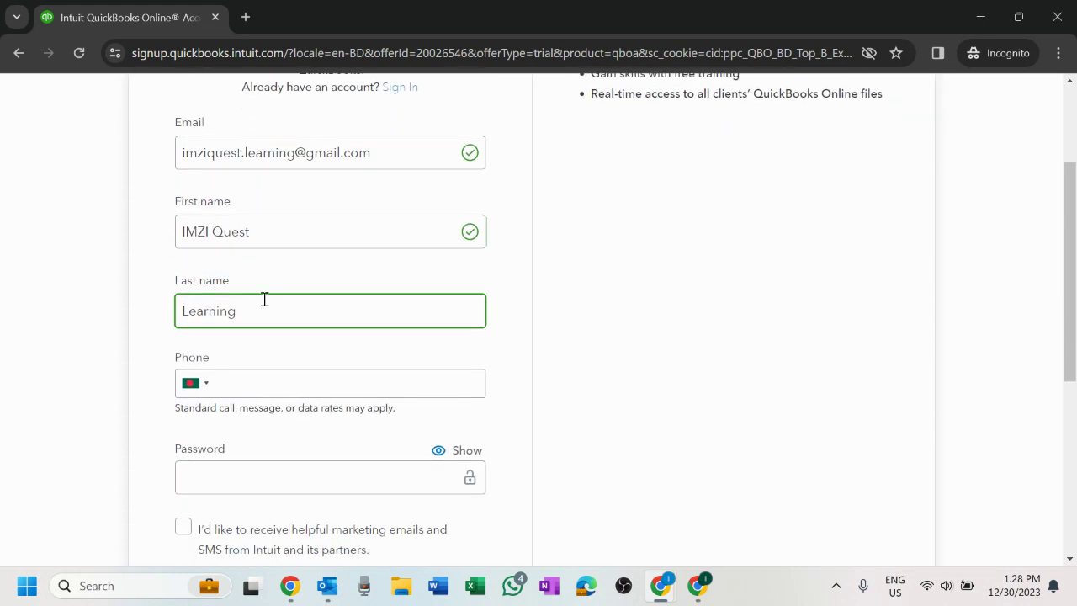
pyautogui.click(200, 386)
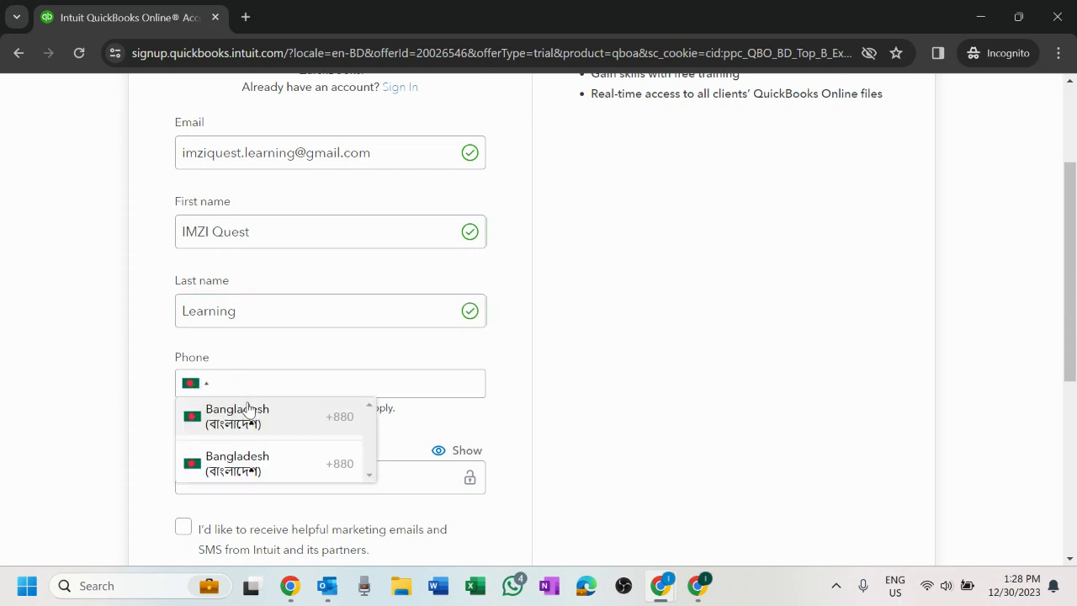
pyautogui.scroll(-2, 519, 442)
pyautogui.scroll(4, 519, 442)
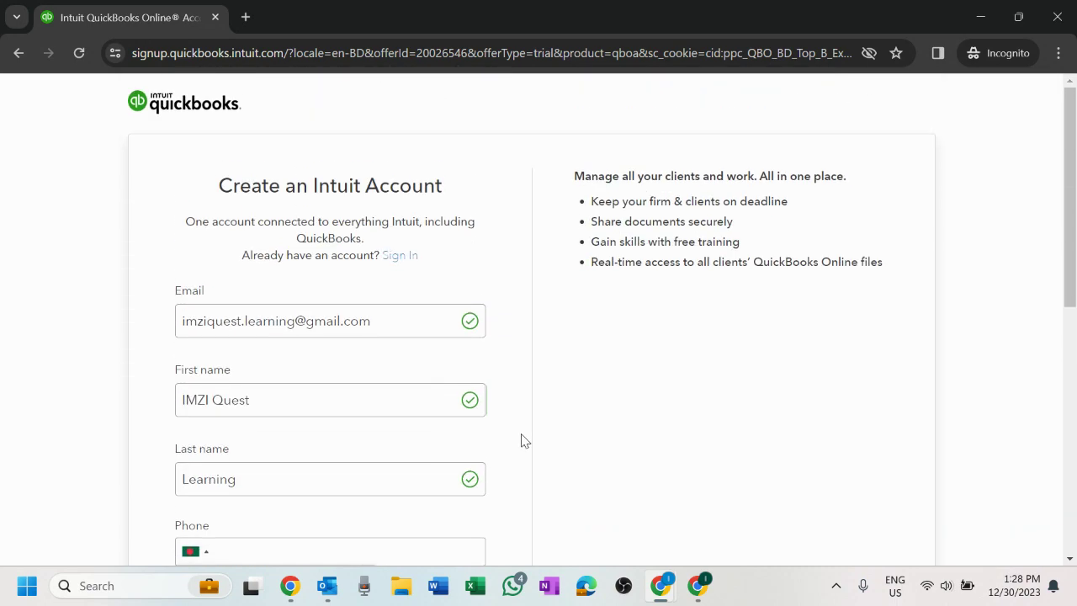
pyautogui.scroll(-4, 351, 459)
pyautogui.scroll(-2, 351, 459)
pyautogui.scroll(3, 333, 501)
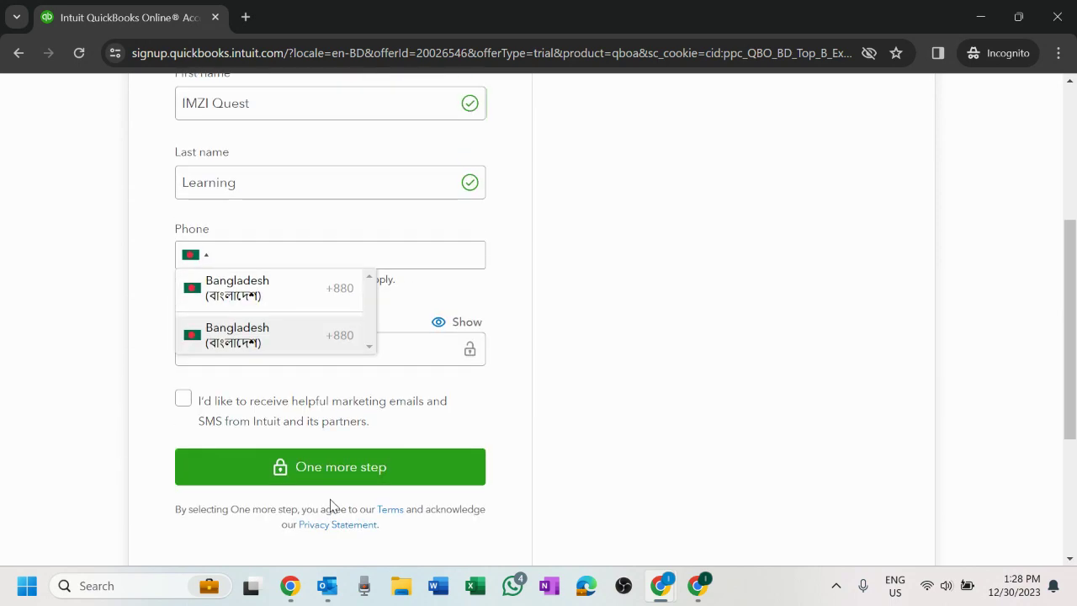
pyautogui.scroll(3, 543, 393)
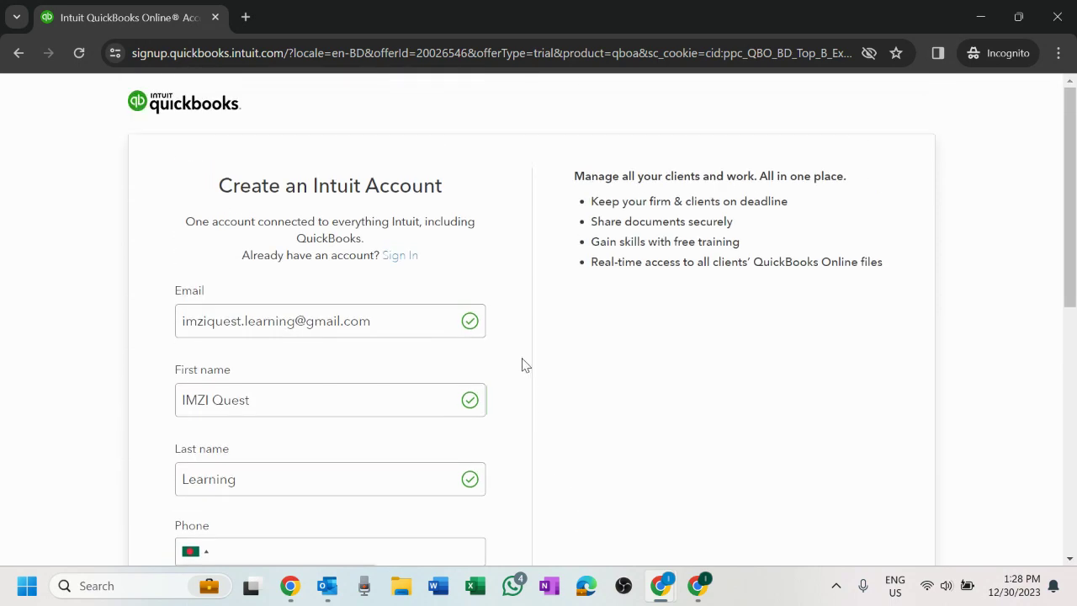
pyautogui.scroll(-1, 465, 386)
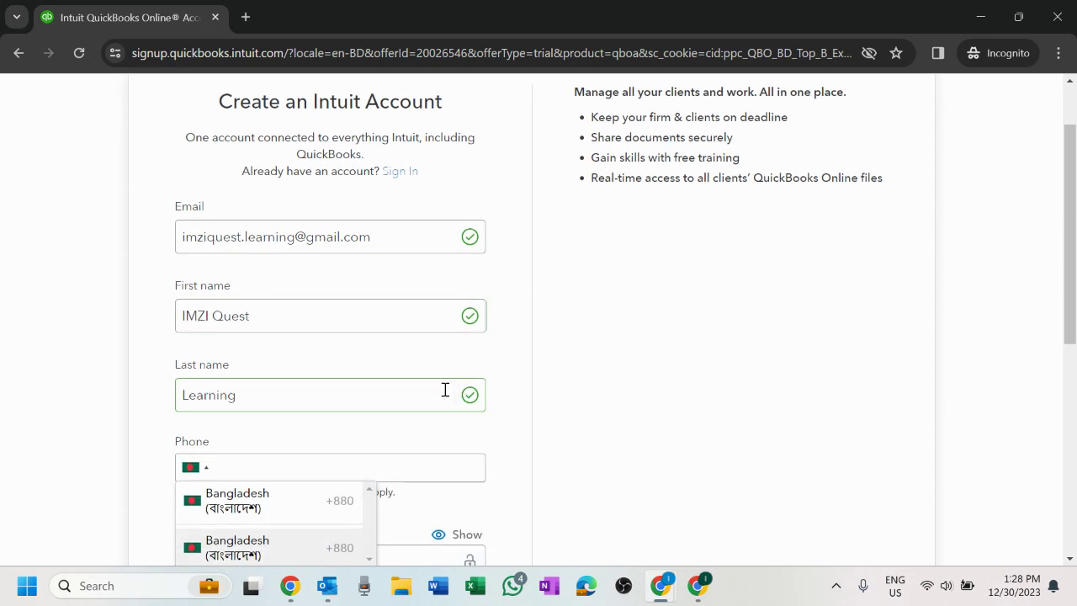
pyautogui.scroll(-1, 445, 390)
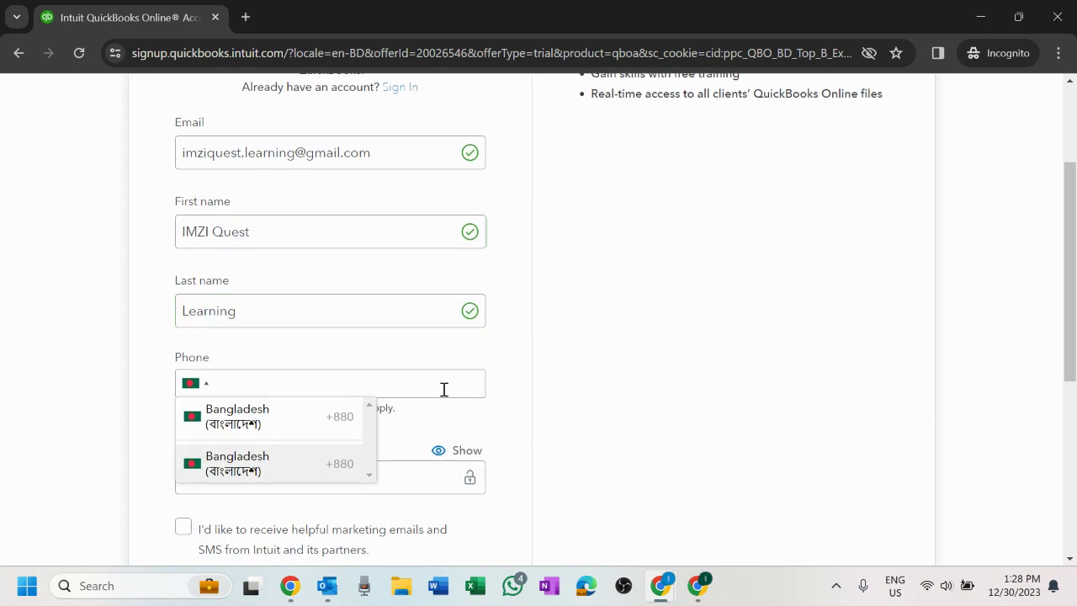
pyautogui.click(294, 427)
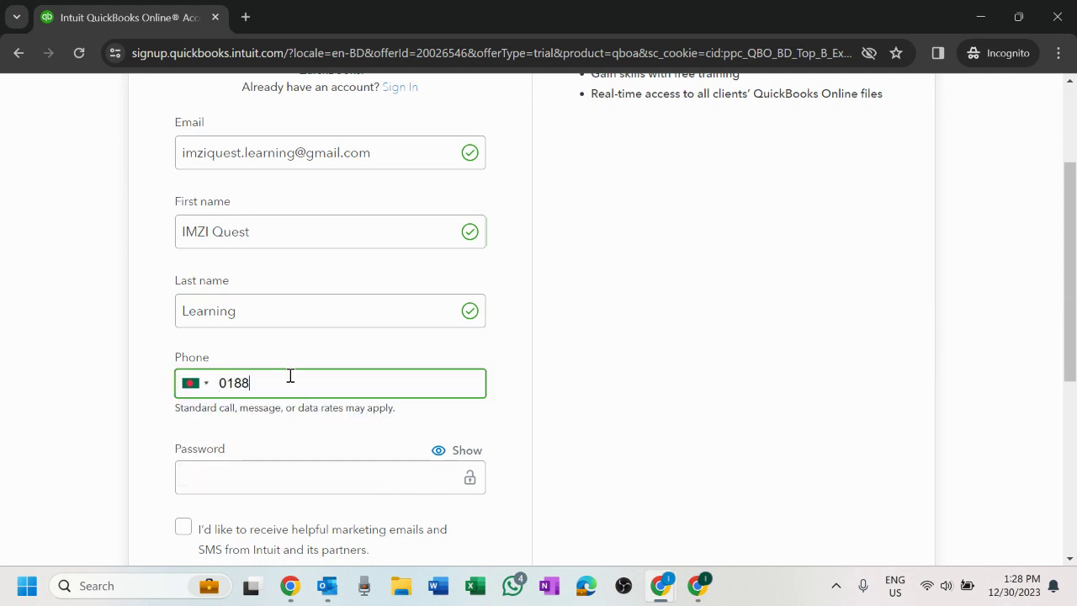
# - Enter the phone number and insert the missing digit to make it valid
pyautogui.click(303, 468)
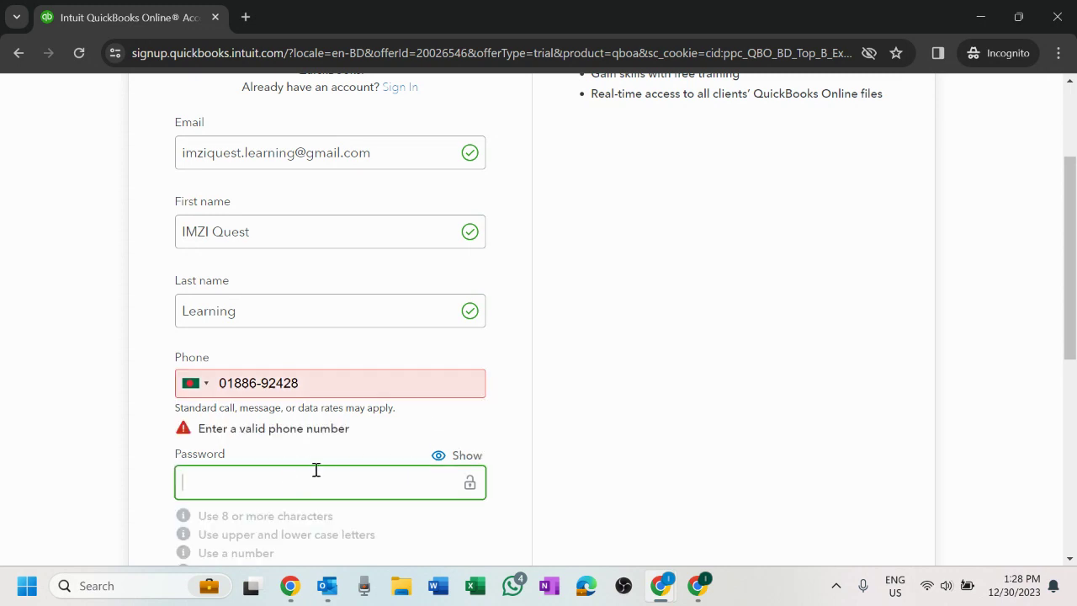
pyautogui.click(226, 383)
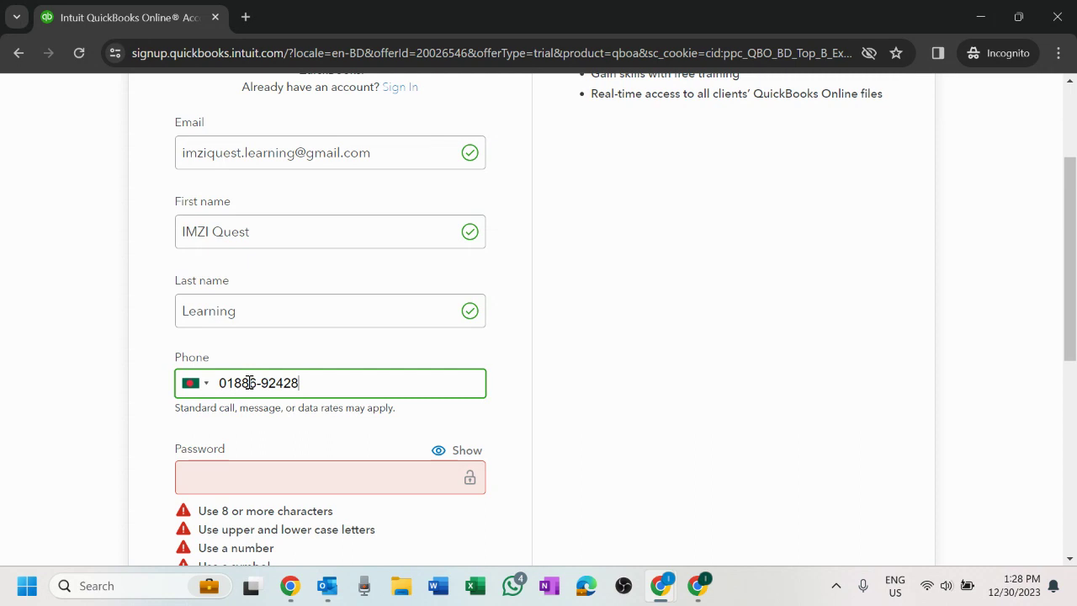
pyautogui.click(709, 483)
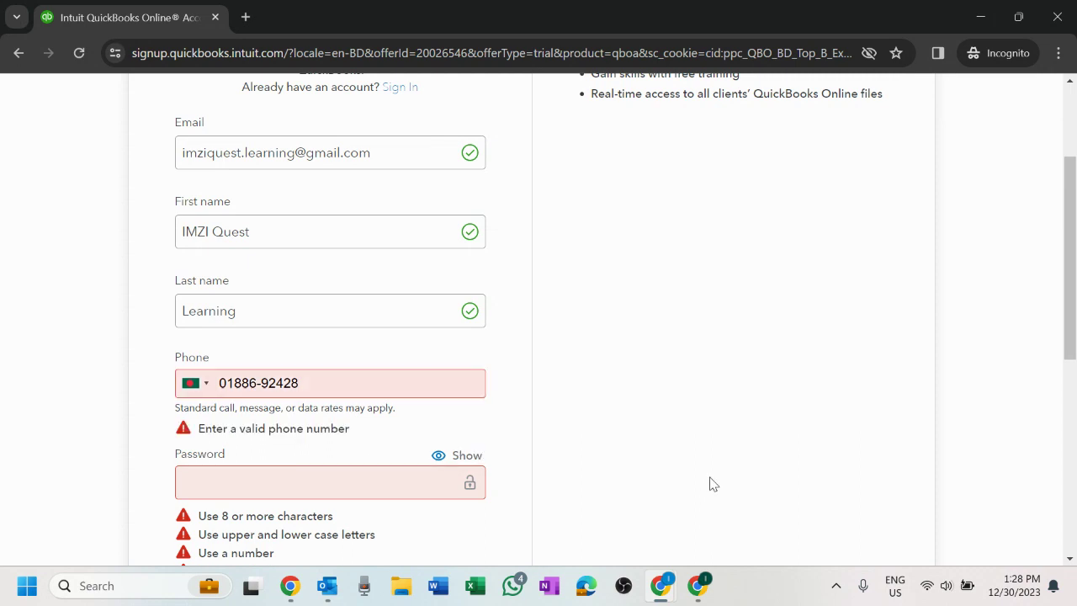
pyautogui.click(261, 382)
pyautogui.click(536, 416)
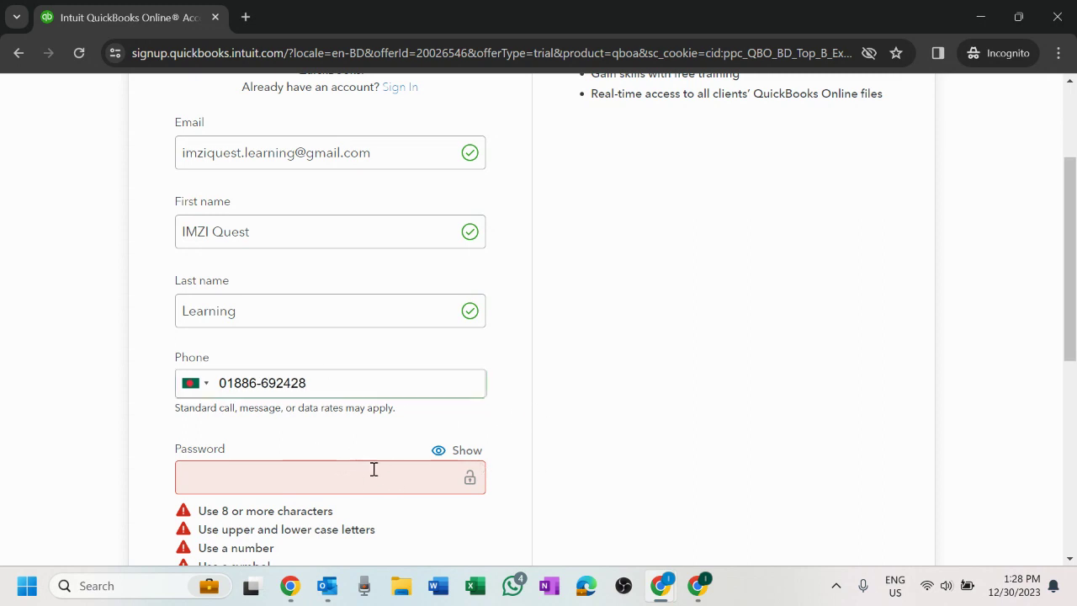
# - Set a password meeting all four rules, opt into marketing emails, and submit the form
pyautogui.click(398, 474)
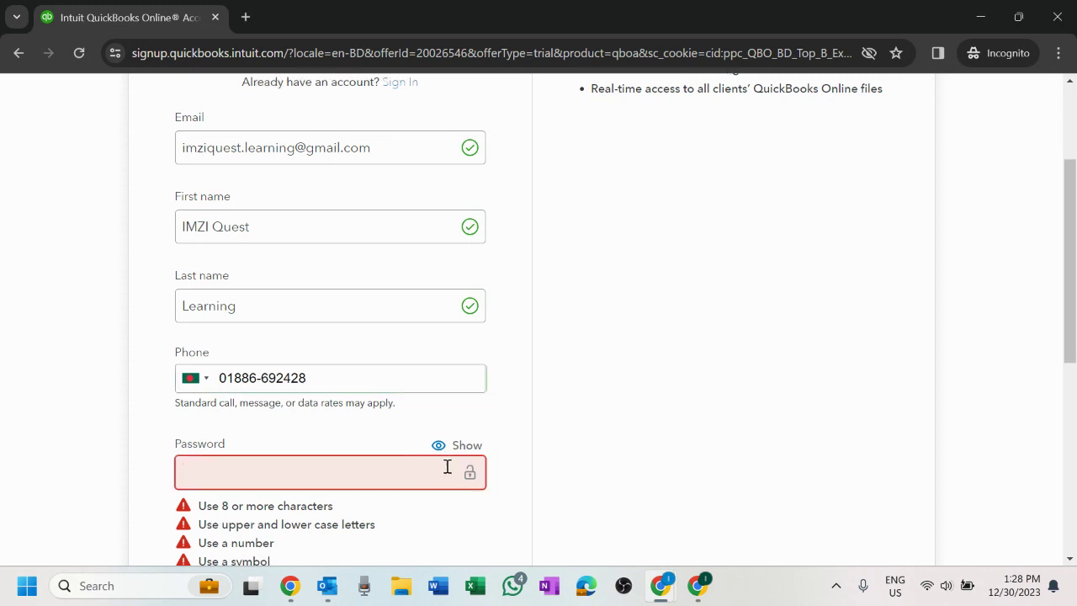
pyautogui.scroll(-2, 447, 466)
pyautogui.write('•')
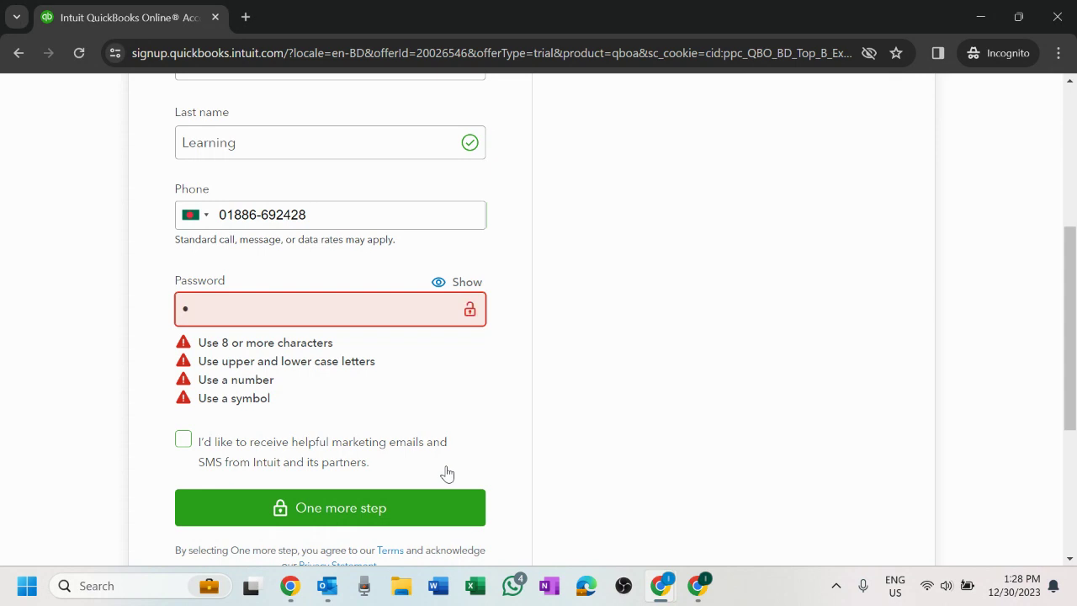
pyautogui.write('•••••••')
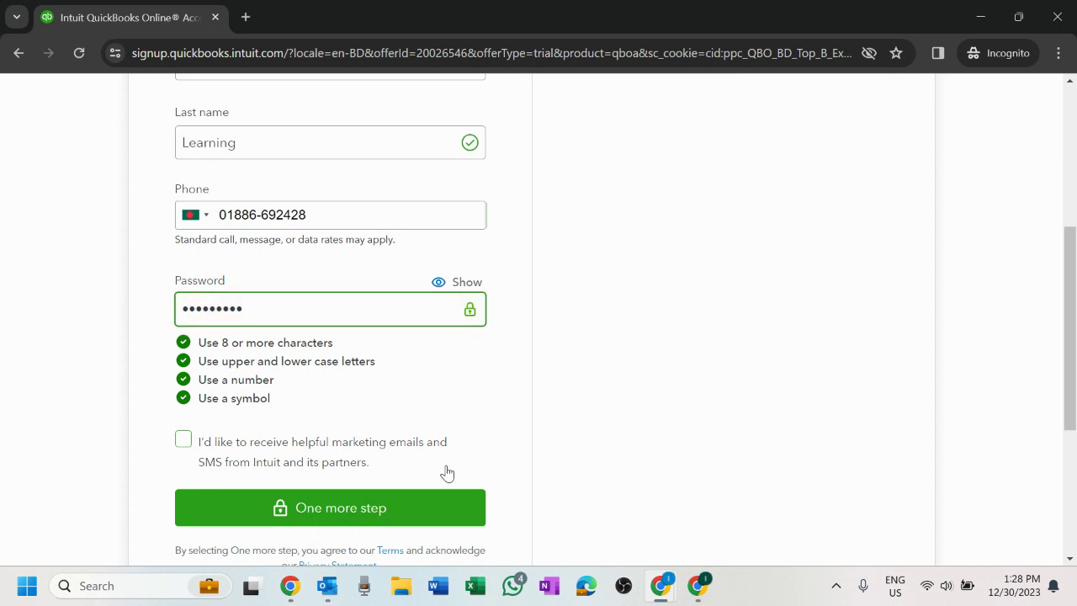
pyautogui.click(183, 440)
pyautogui.scroll(-2, 252, 408)
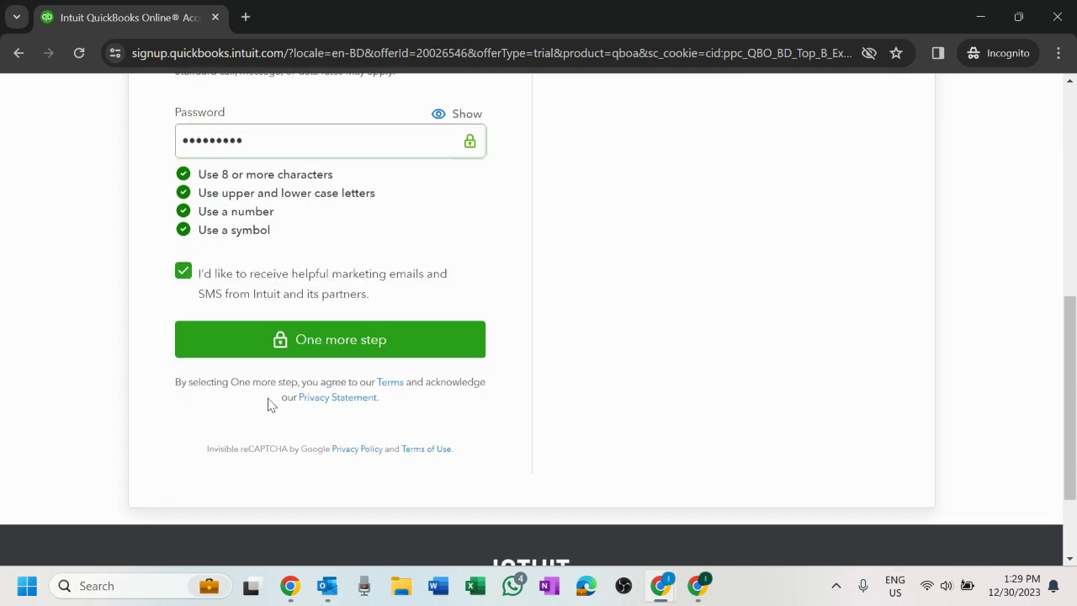
pyautogui.click(363, 349)
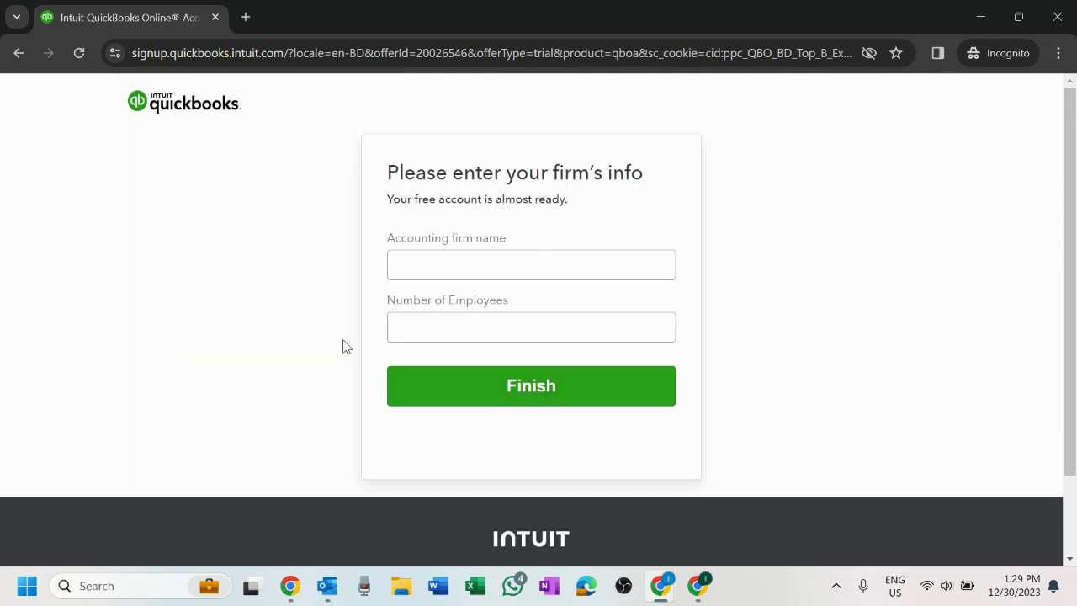
# - Enter the accounting firm's name and 10 employees, then finish creating the firm account
pyautogui.click(480, 268)
pyautogui.write('IMZI Quest')
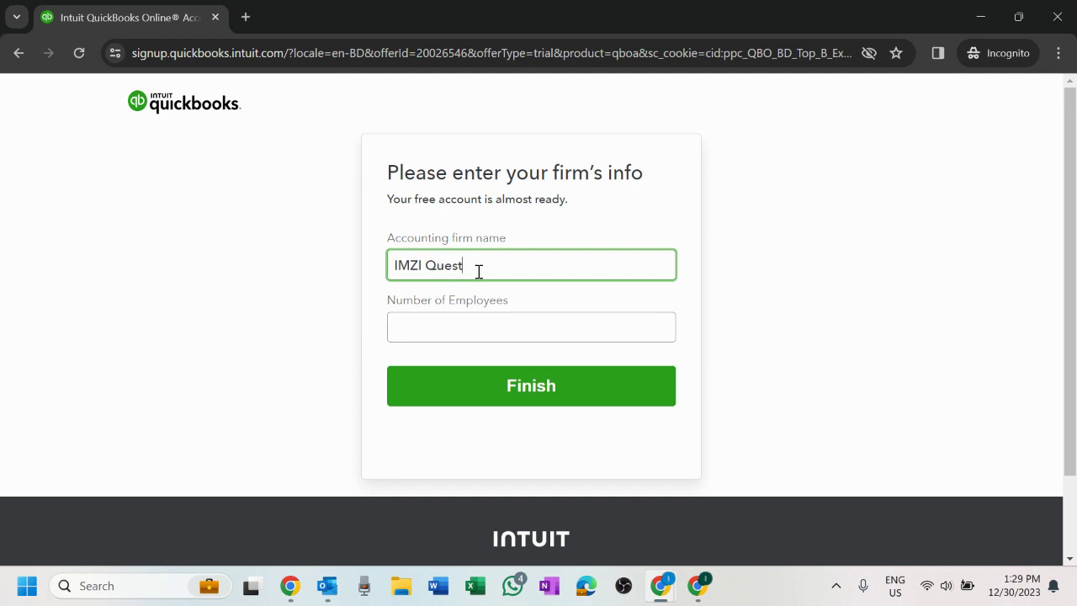
pyautogui.press('Tab')
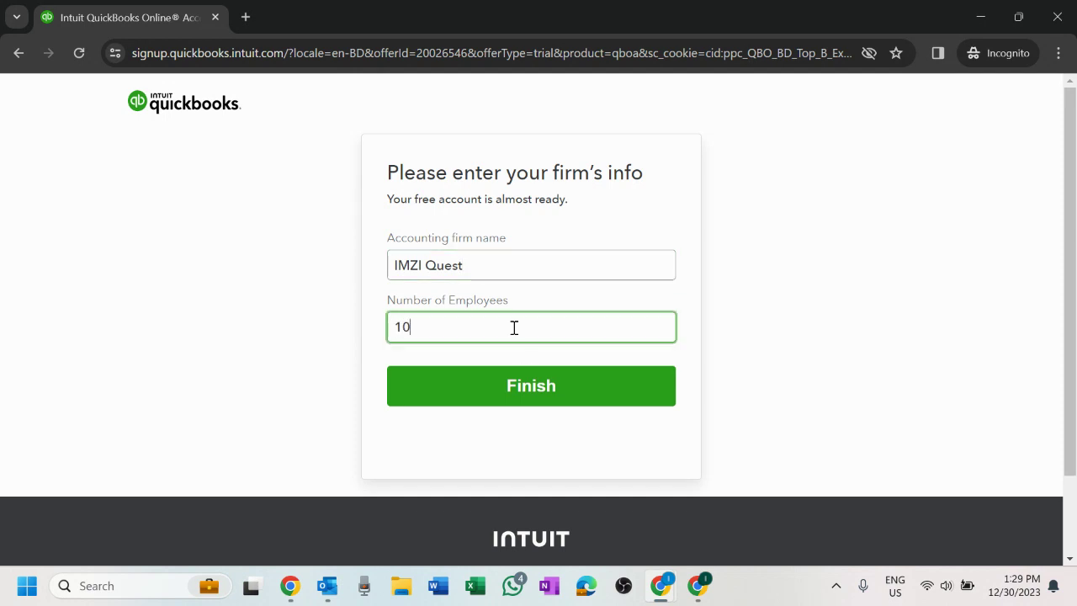
pyautogui.click(548, 402)
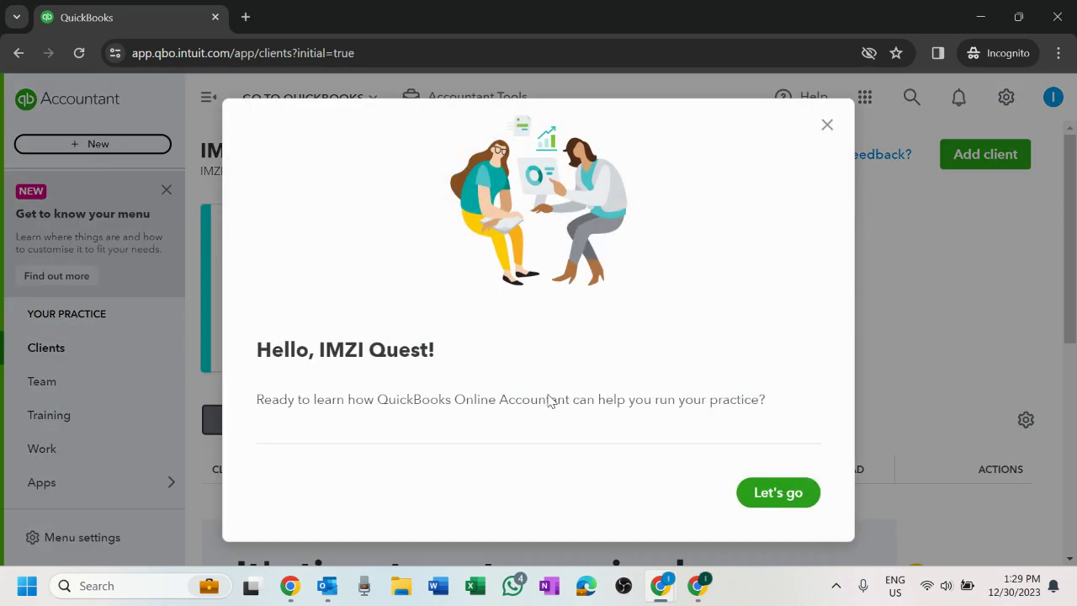
# - Dismiss the welcome message and close the client list tour tip
pyautogui.click(775, 488)
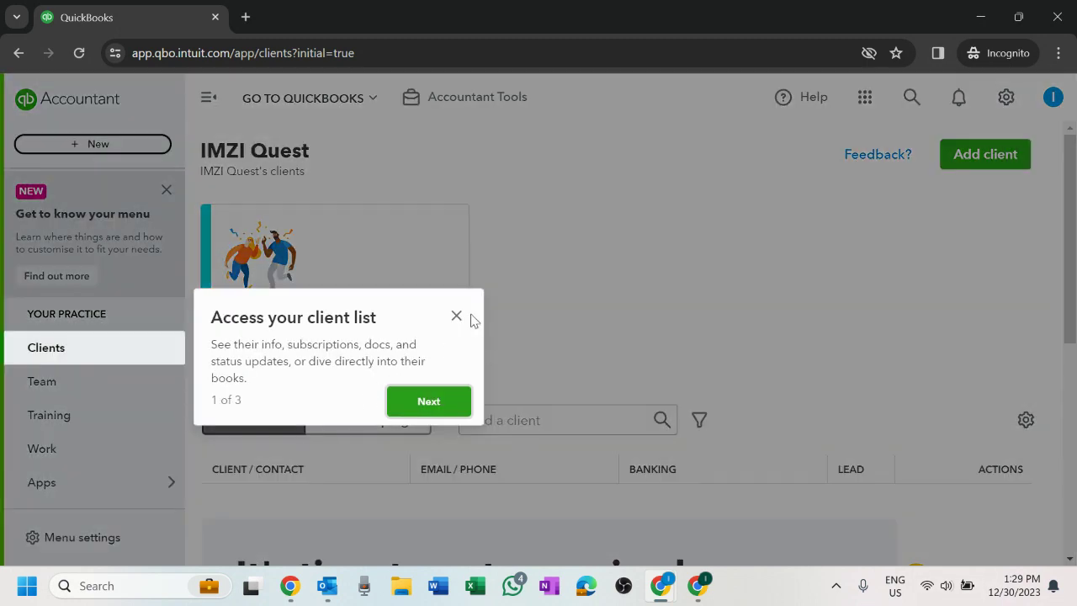
pyautogui.click(456, 315)
pyautogui.scroll(-3, 820, 280)
pyautogui.scroll(-2, 820, 280)
pyautogui.scroll(5, 807, 277)
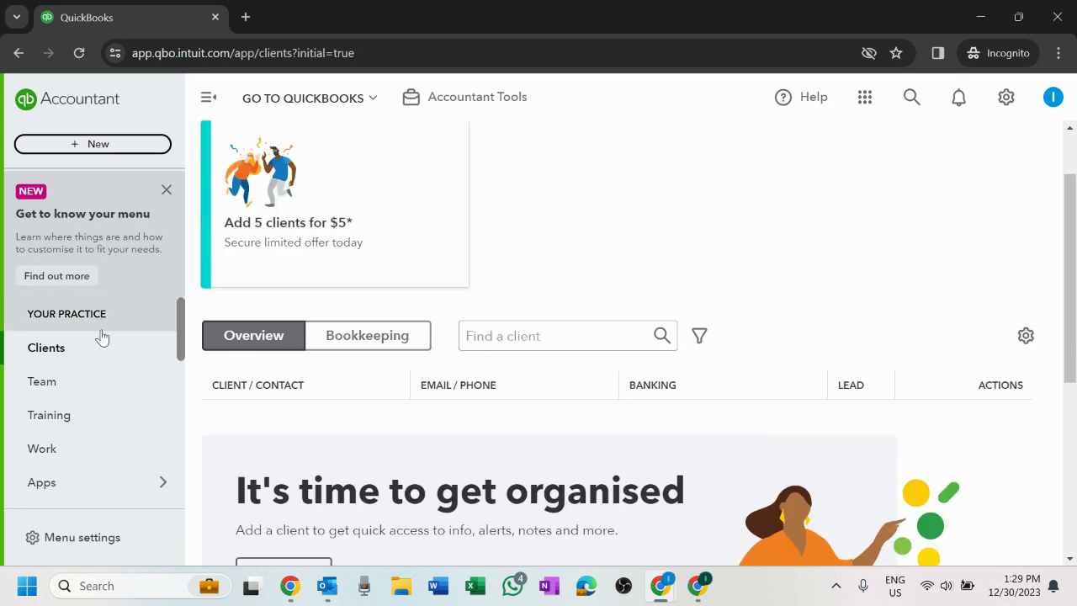
pyautogui.scroll(-5, 101, 336)
pyautogui.scroll(4, 101, 337)
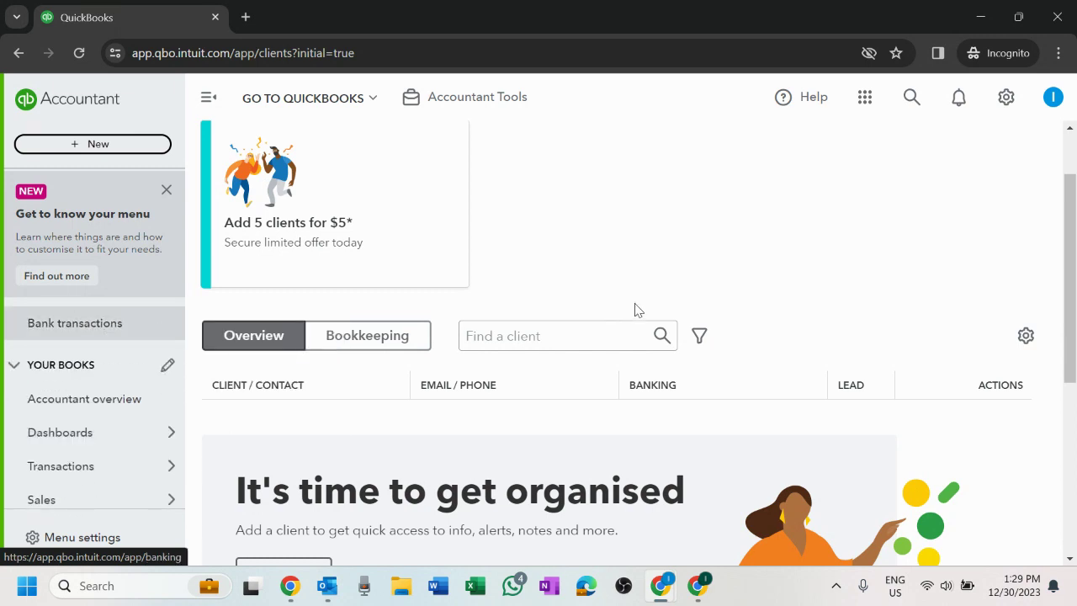
pyautogui.scroll(1, 837, 288)
pyautogui.scroll(-1, 754, 292)
pyautogui.scroll(1, 754, 292)
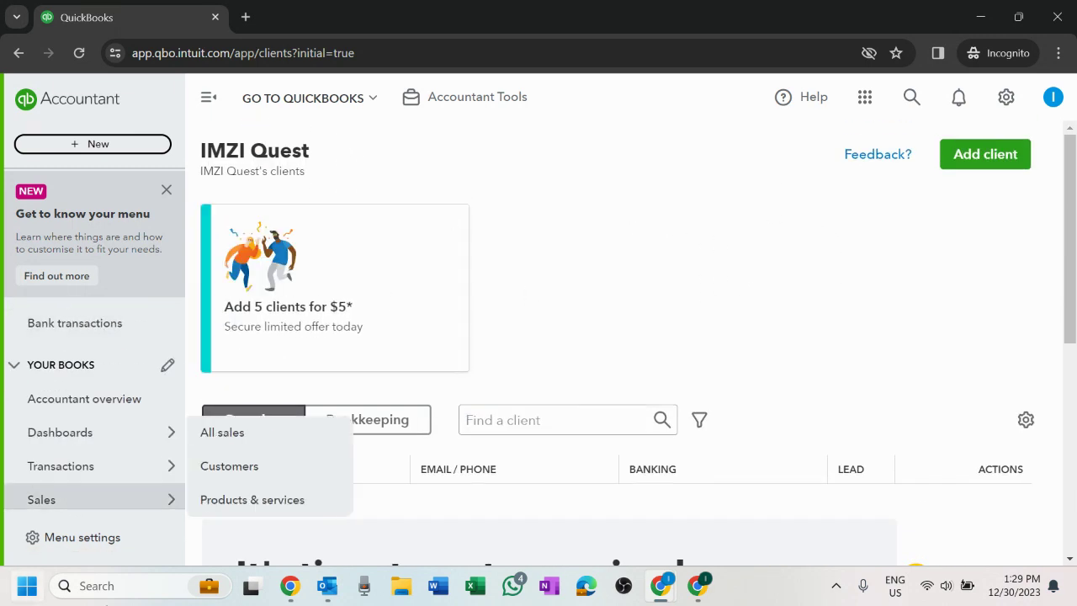
pyautogui.scroll(-5, 611, 343)
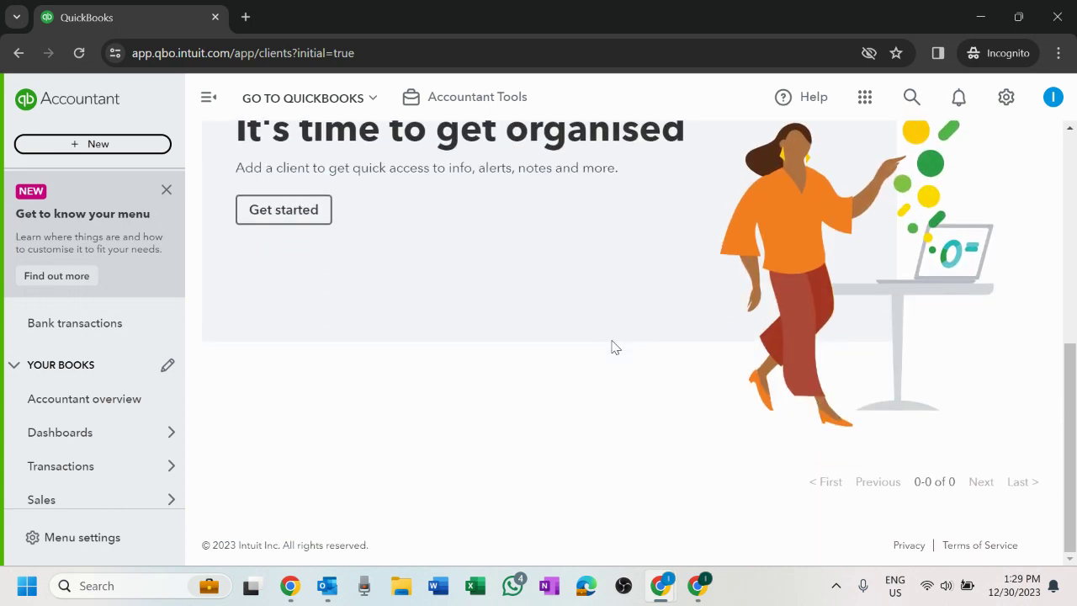
pyautogui.scroll(5, 617, 352)
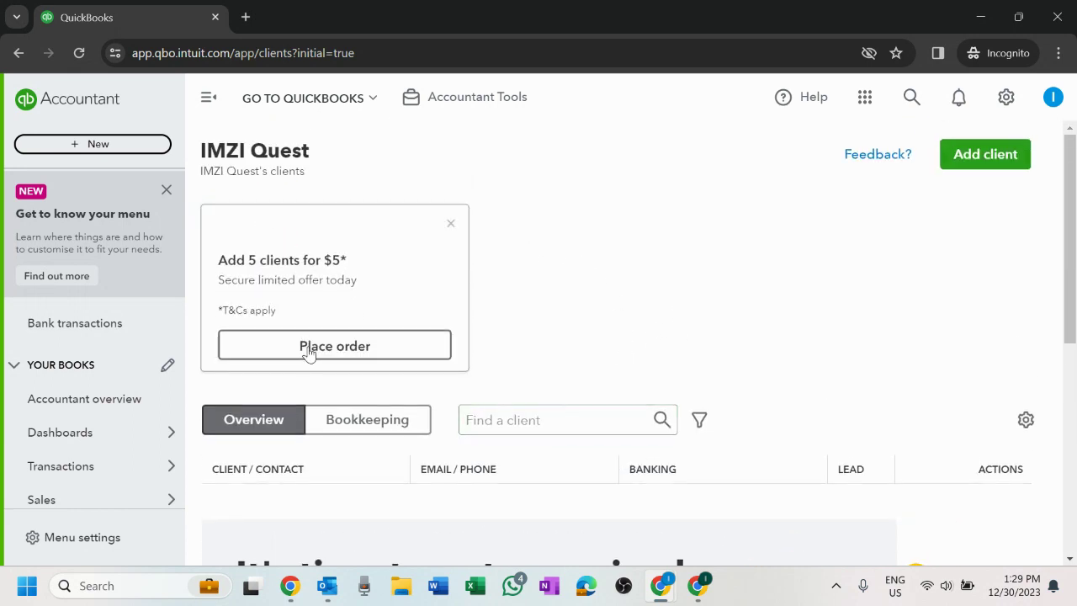
# - Open and close the profile panel, then dismiss the 'Get to know your menu' card
pyautogui.click(1058, 95)
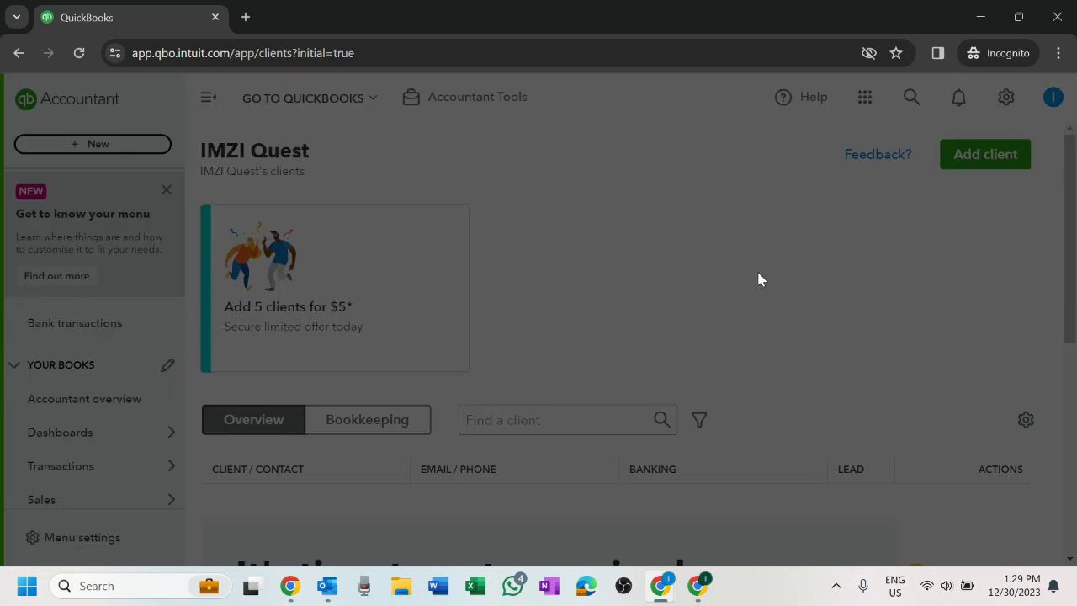
pyautogui.click(758, 272)
pyautogui.scroll(-5, 760, 255)
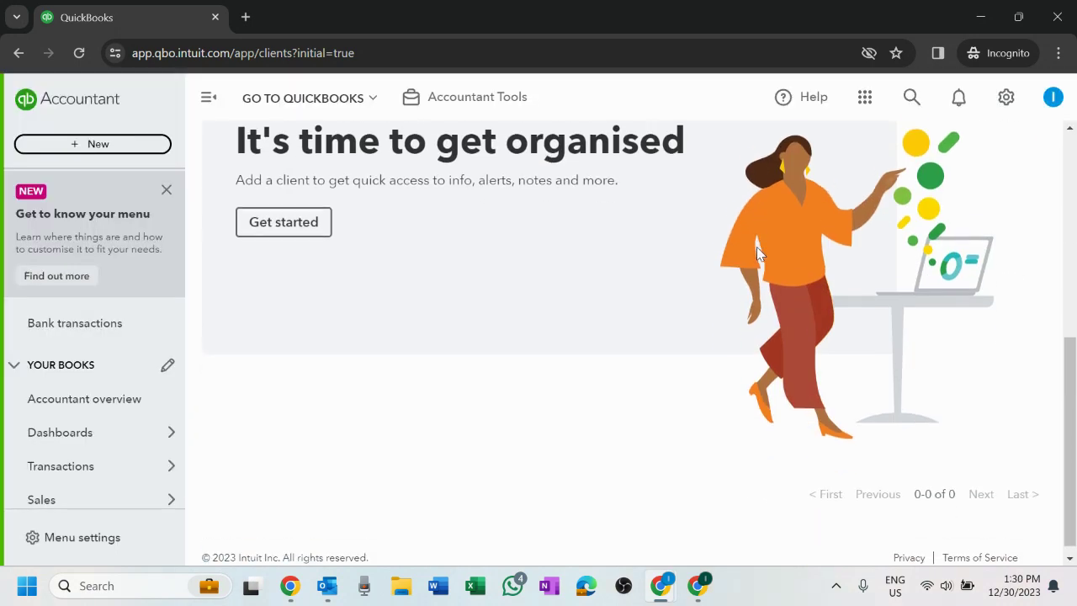
pyautogui.scroll(5, 756, 243)
pyautogui.scroll(-4, 131, 303)
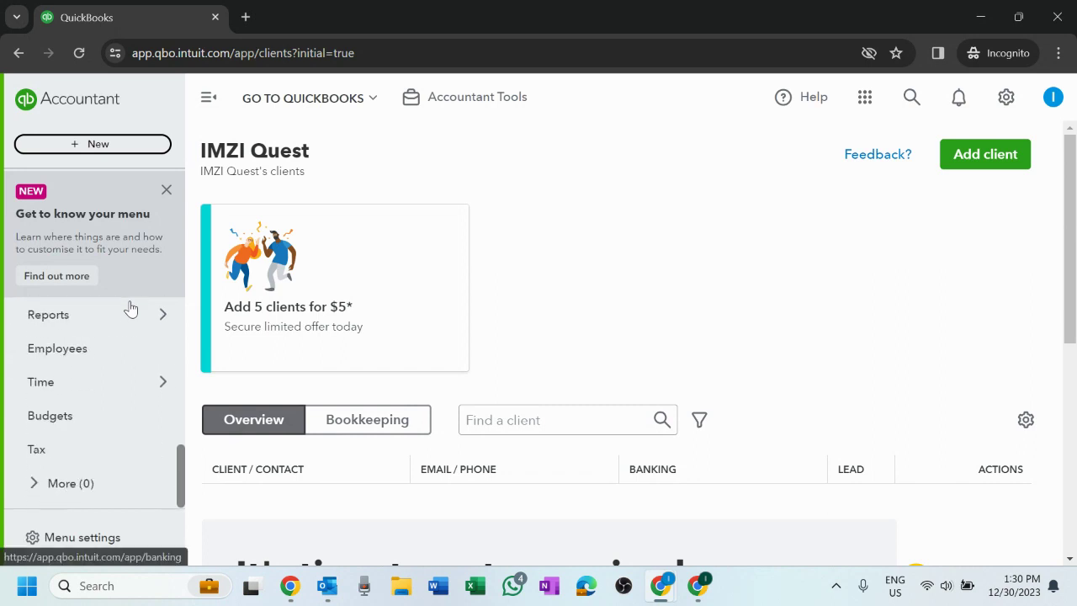
pyautogui.scroll(3, 131, 393)
pyautogui.scroll(4, 135, 392)
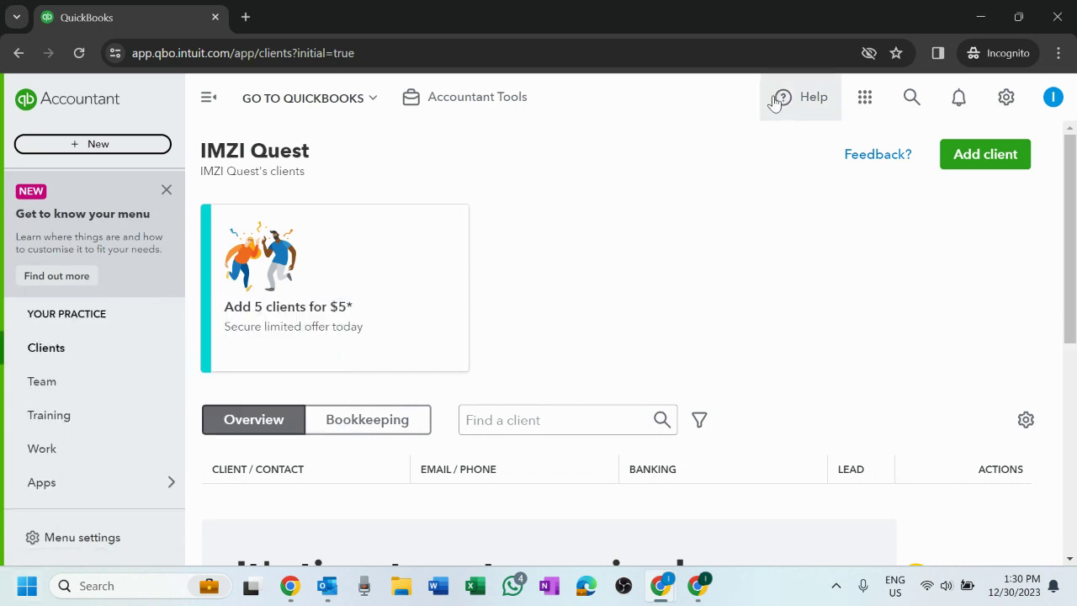
pyautogui.click(166, 190)
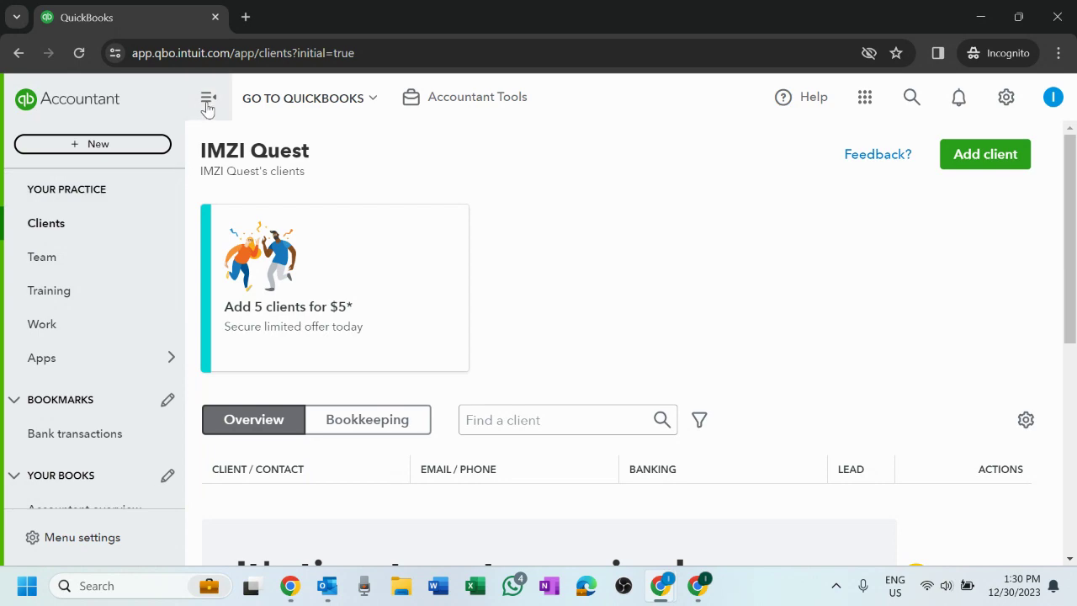
pyautogui.scroll(-2, 760, 401)
pyautogui.scroll(-3, 760, 400)
pyautogui.scroll(5, 760, 396)
pyautogui.moveTo(90, 354)
pyautogui.scroll(-3, 90, 353)
pyautogui.scroll(4, 90, 353)
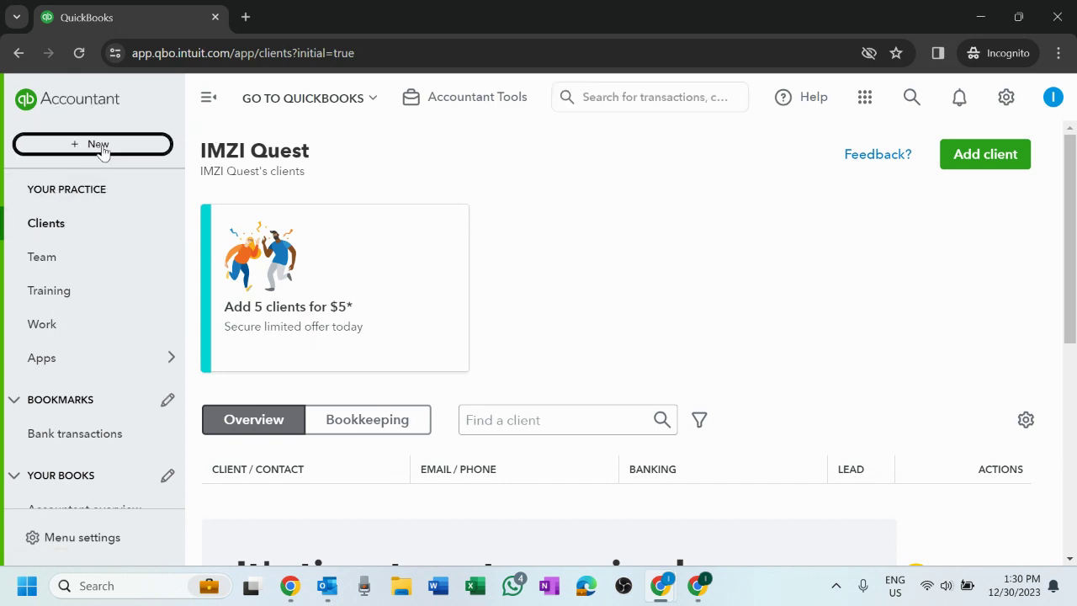
pyautogui.click(101, 145)
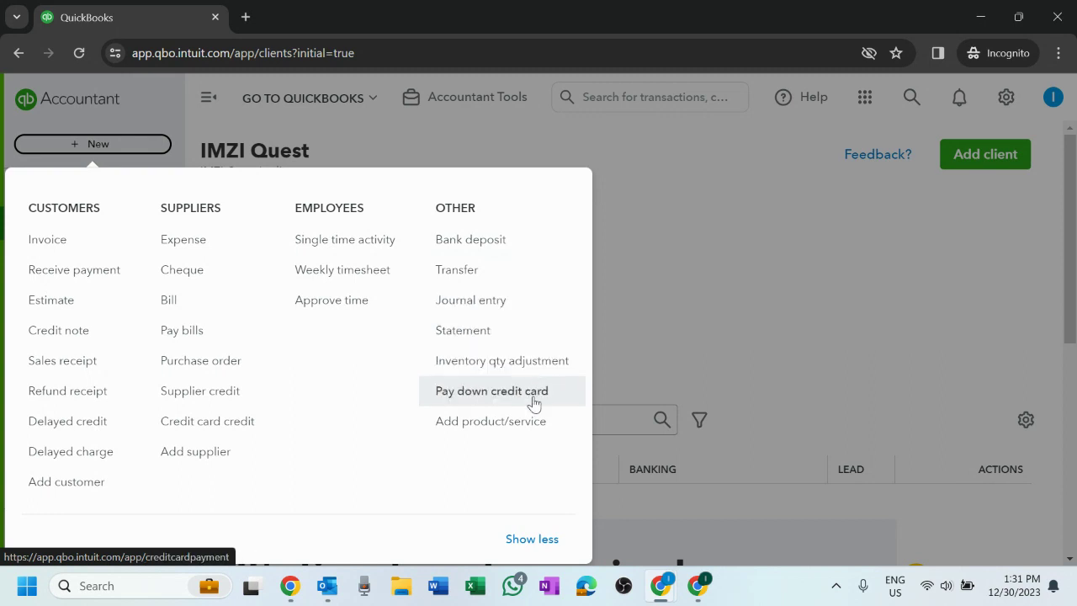
pyautogui.click(745, 342)
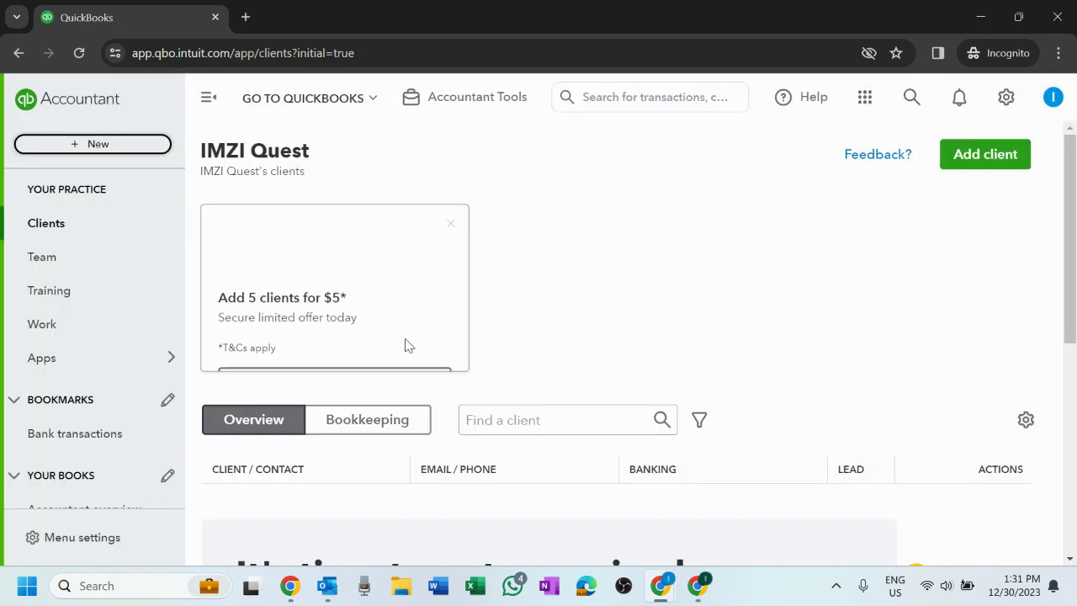
# - Look over the client list page, then reload it from Clients in the sidebar
pyautogui.scroll(-4, 409, 343)
pyautogui.scroll(4, 822, 360)
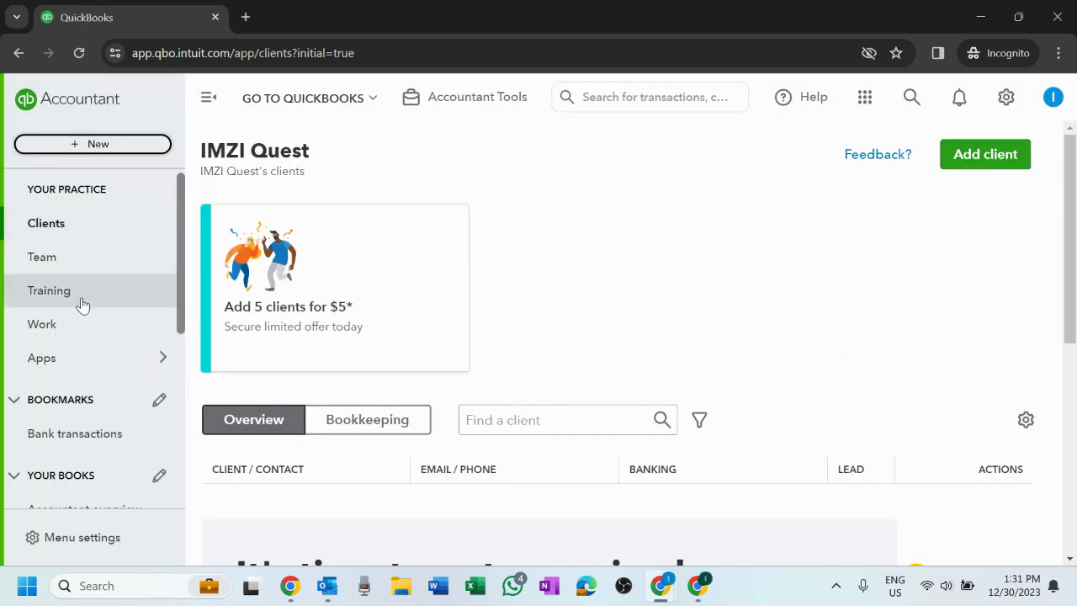
pyautogui.scroll(-5, 89, 281)
pyautogui.scroll(5, 89, 281)
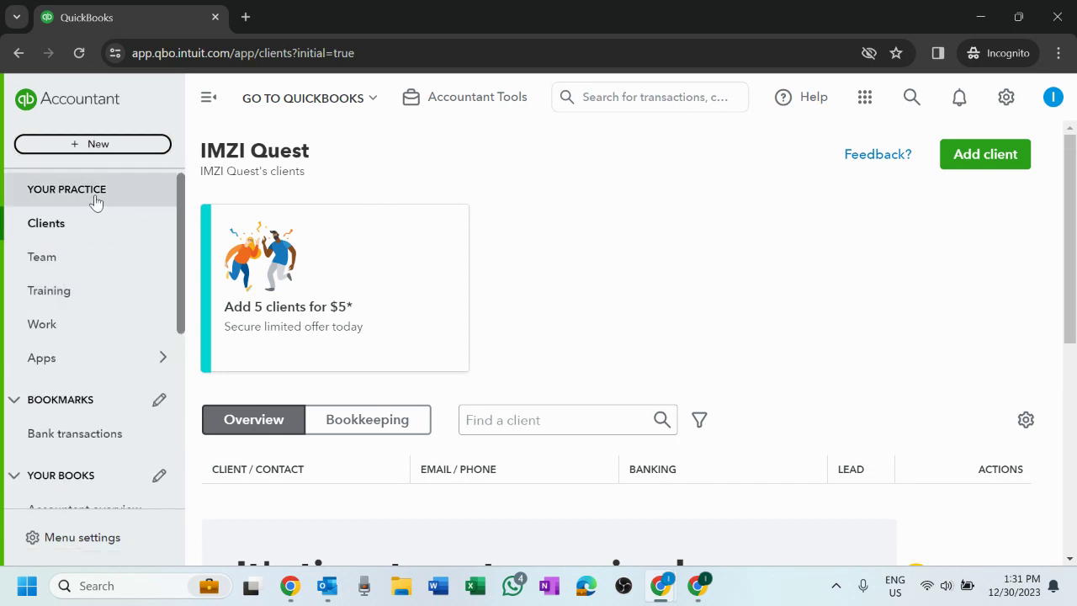
pyautogui.scroll(-5, 113, 276)
pyautogui.scroll(5, 126, 265)
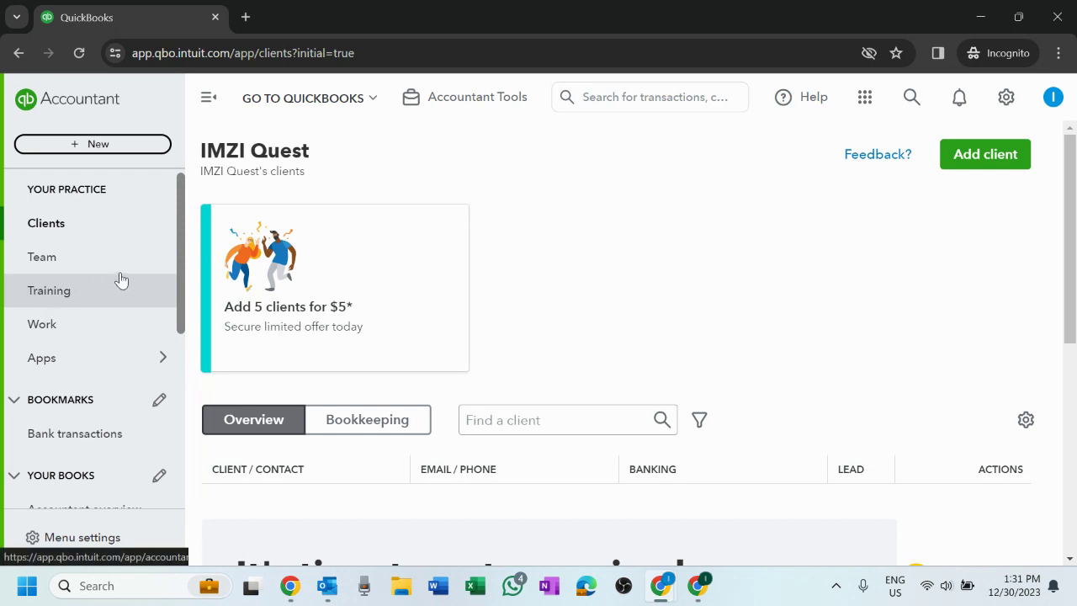
pyautogui.moveTo(468, 315)
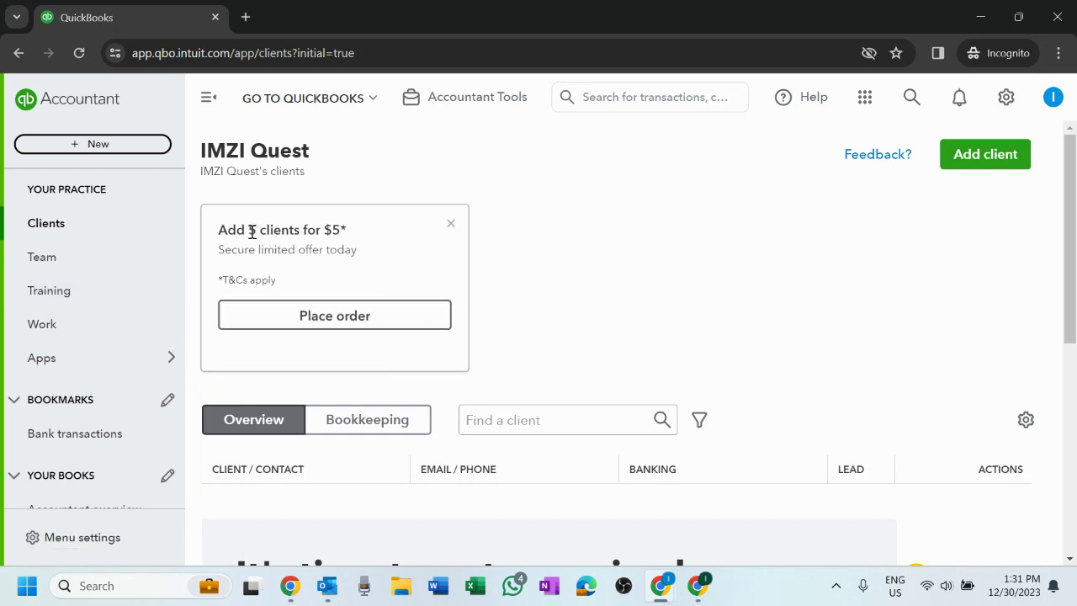
pyautogui.moveTo(328, 229); pyautogui.dragTo(375, 235)
pyautogui.click(611, 272)
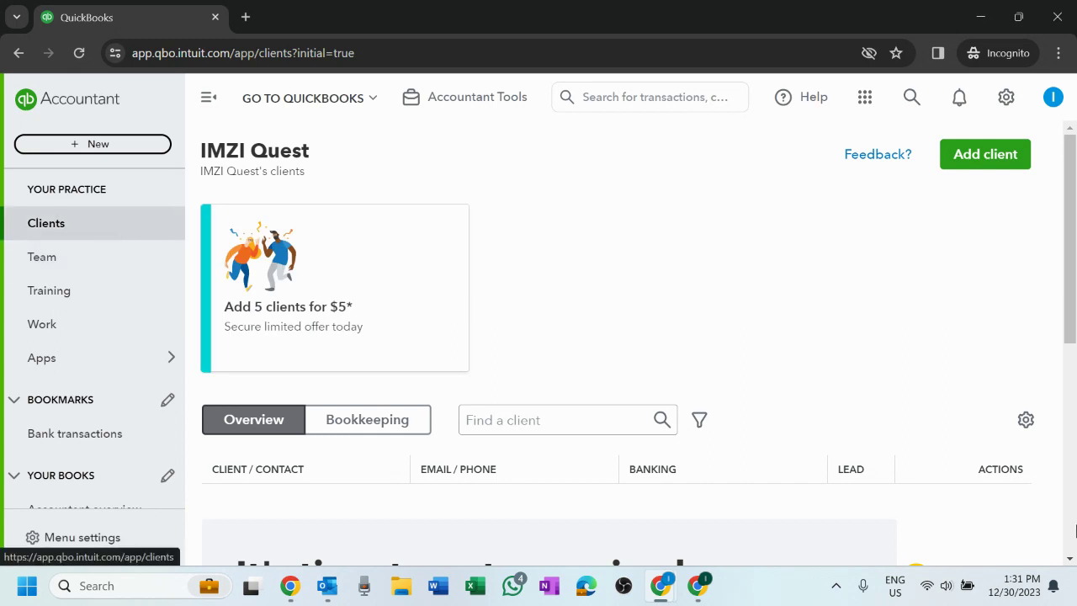
pyautogui.click(76, 234)
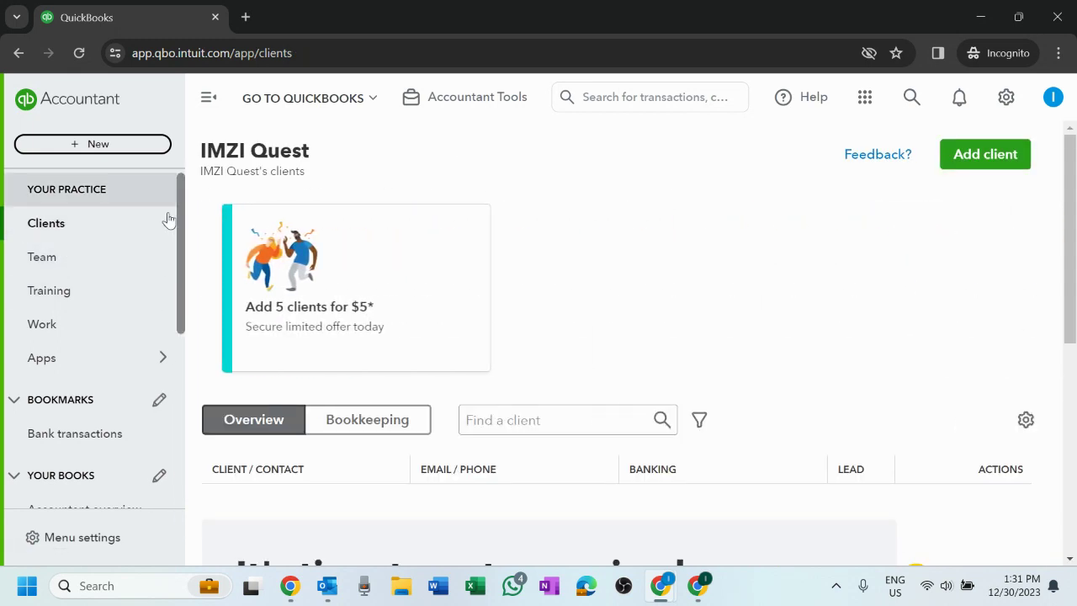
# - Scroll the client list, then go to the Team page listing the practice's users
pyautogui.scroll(-3, 996, 381)
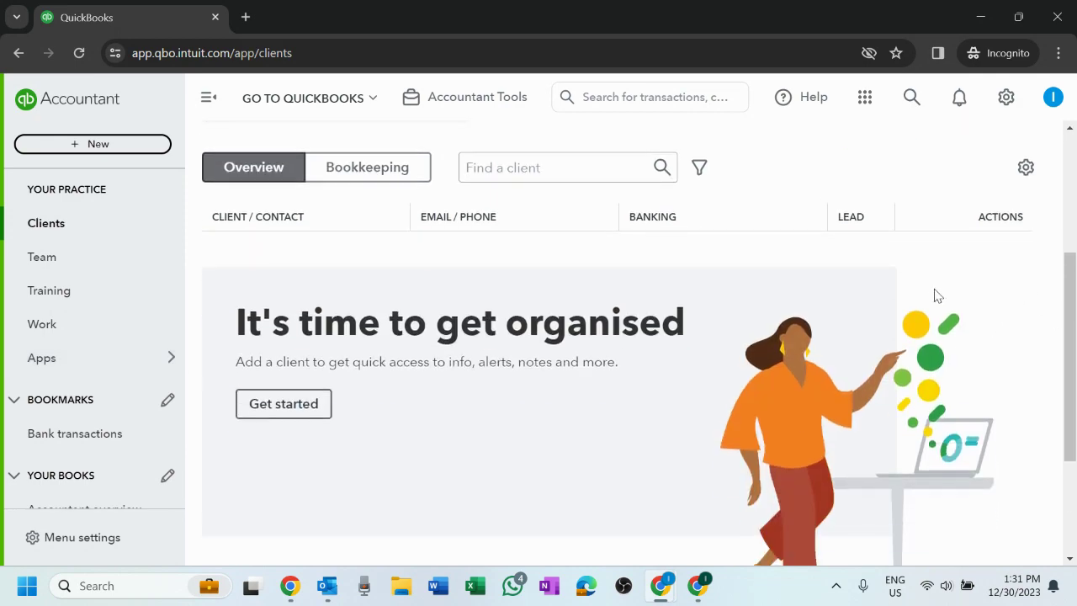
pyautogui.scroll(-3, 1039, 207)
pyautogui.scroll(6, 861, 327)
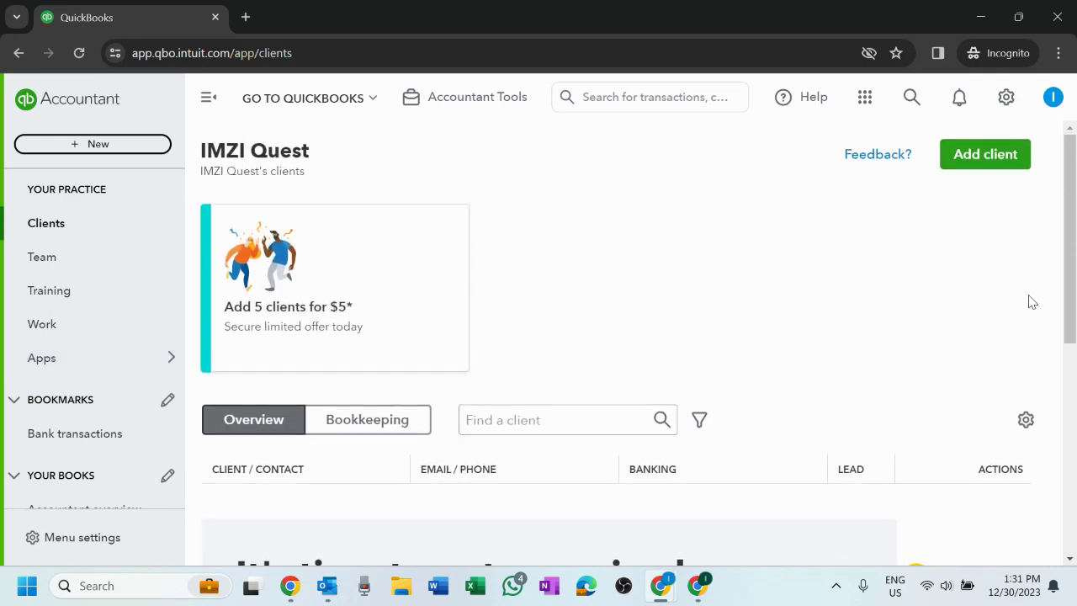
pyautogui.scroll(-5, 406, 244)
pyautogui.scroll(5, 589, 257)
pyautogui.scroll(-5, 805, 345)
pyautogui.scroll(3, 692, 255)
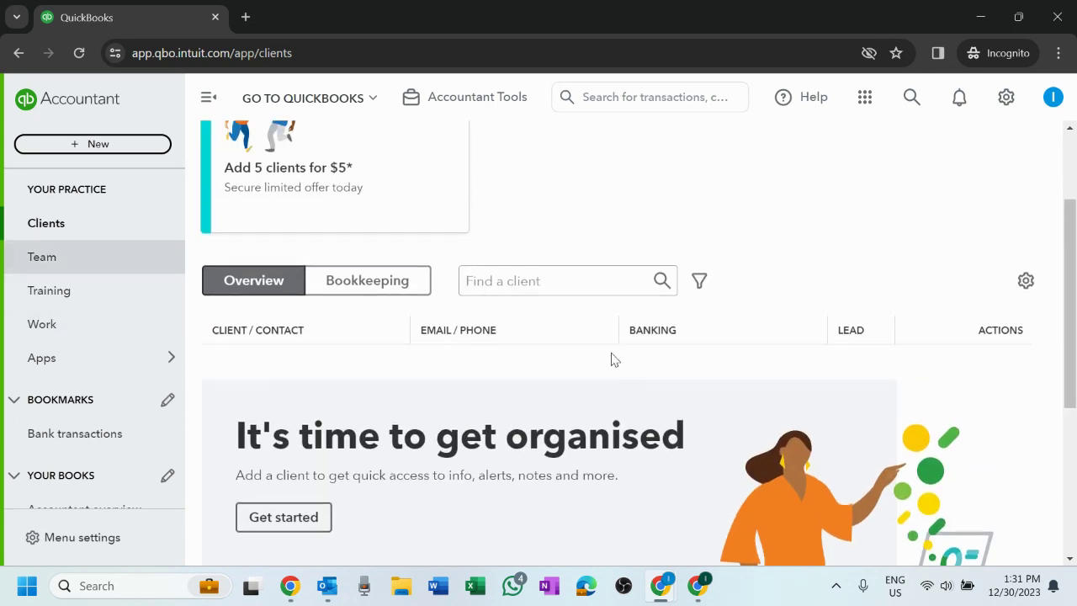
pyautogui.scroll(2, 612, 360)
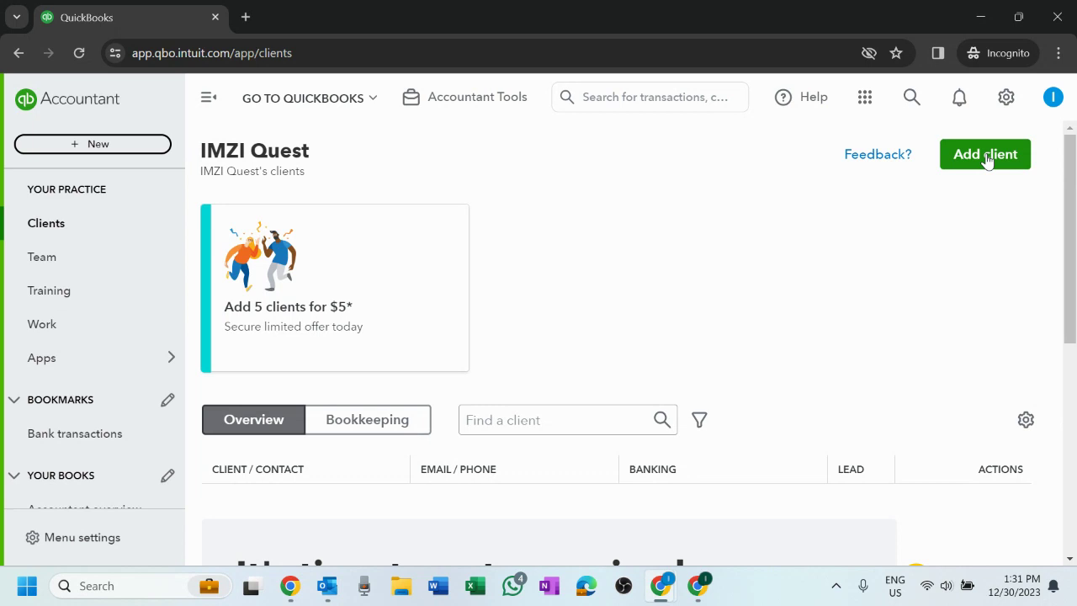
pyautogui.click(99, 260)
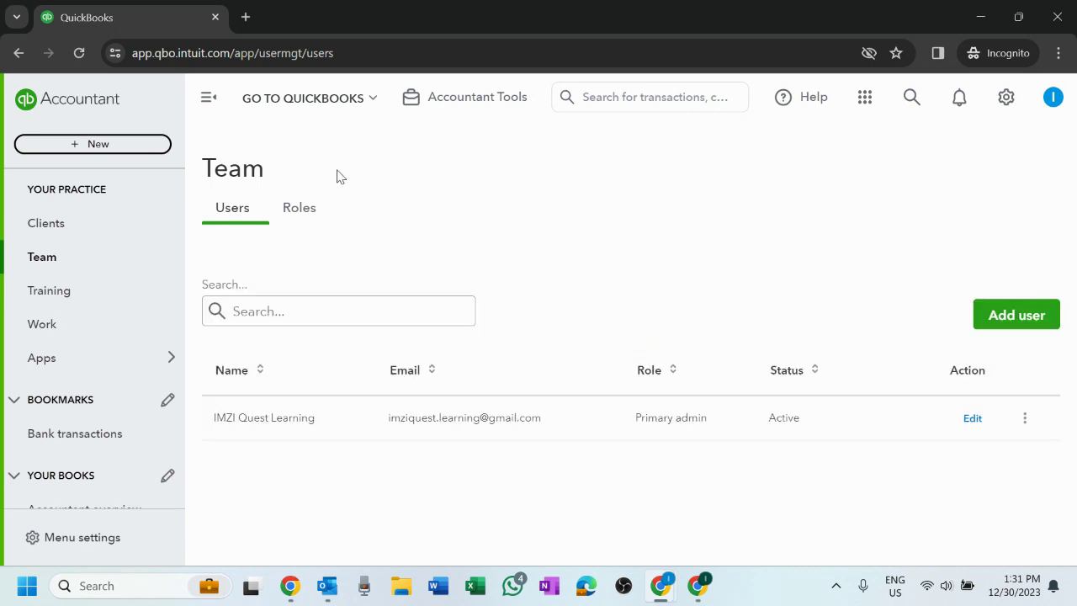
# - Show the Roles tab and scroll through access descriptions like Company admin and Standard all access
pyautogui.click(317, 217)
pyautogui.click(239, 221)
pyautogui.click(288, 216)
pyautogui.scroll(-4, 729, 258)
pyautogui.scroll(4, 729, 258)
pyautogui.scroll(-3, 601, 334)
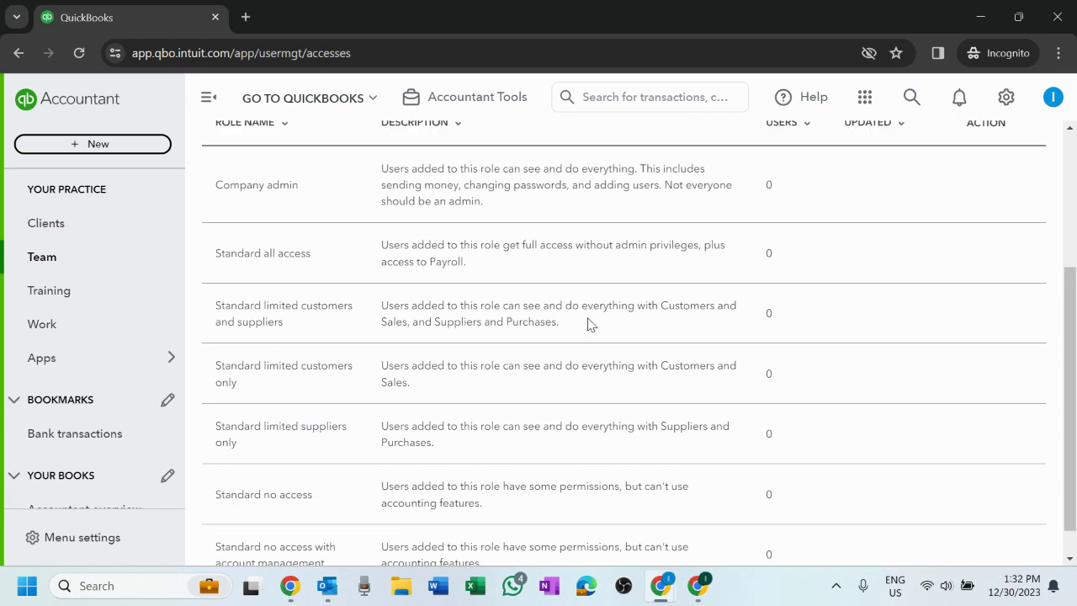
pyautogui.scroll(3, 589, 324)
pyautogui.scroll(-3, 796, 185)
pyautogui.scroll(3, 440, 248)
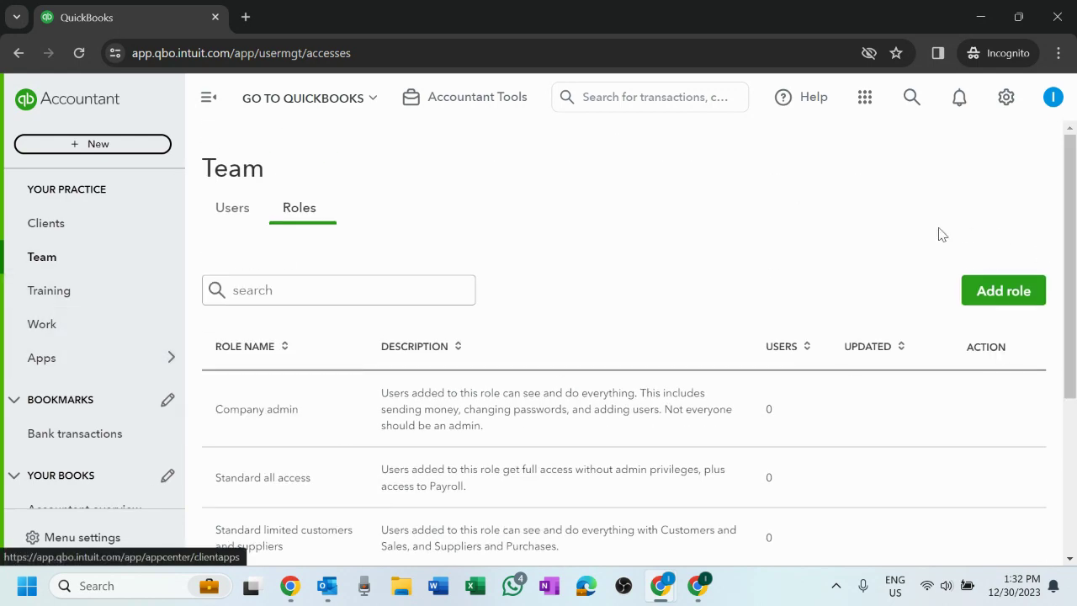
pyautogui.scroll(-3, 662, 324)
pyautogui.scroll(3, 682, 327)
# - Open Training and browse the 1-hour Introduction course and the 8-module Certification exam
pyautogui.click(62, 291)
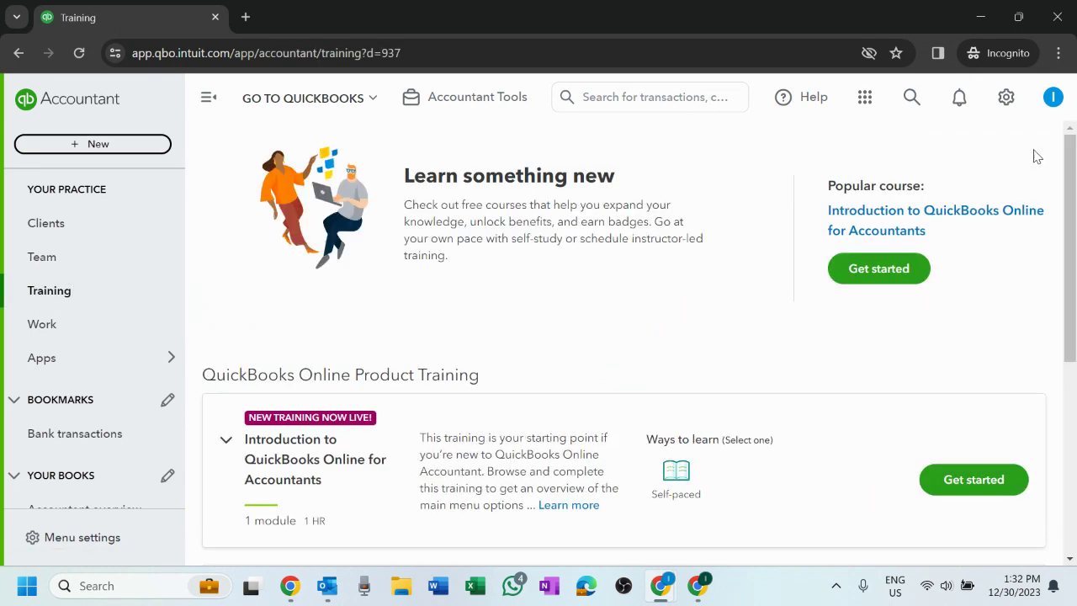
pyautogui.scroll(-3, 578, 291)
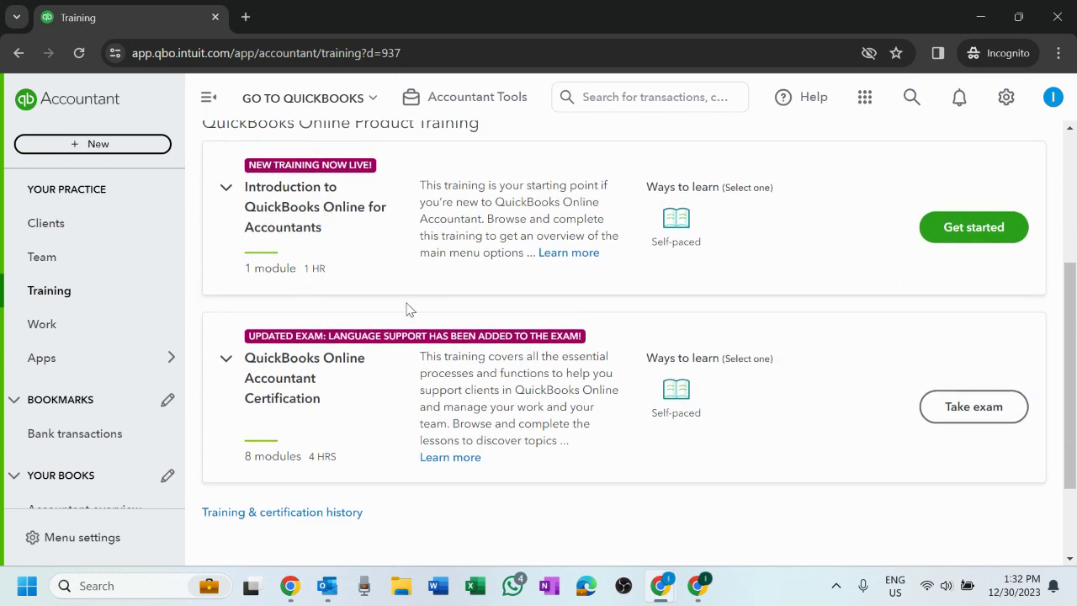
pyautogui.scroll(1, 770, 324)
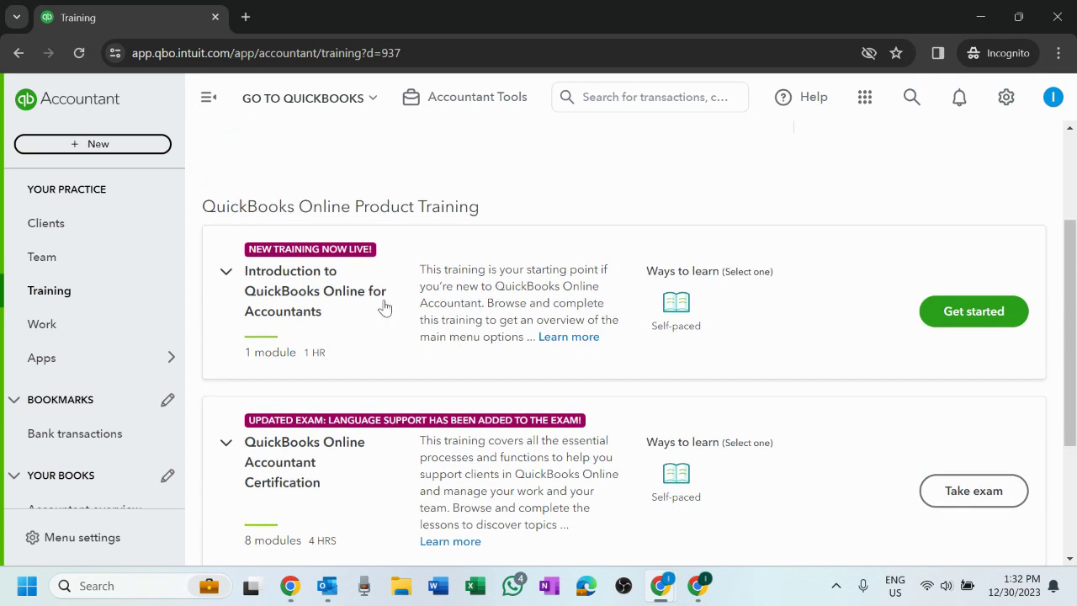
pyautogui.scroll(-3, 387, 308)
pyautogui.scroll(4, 396, 312)
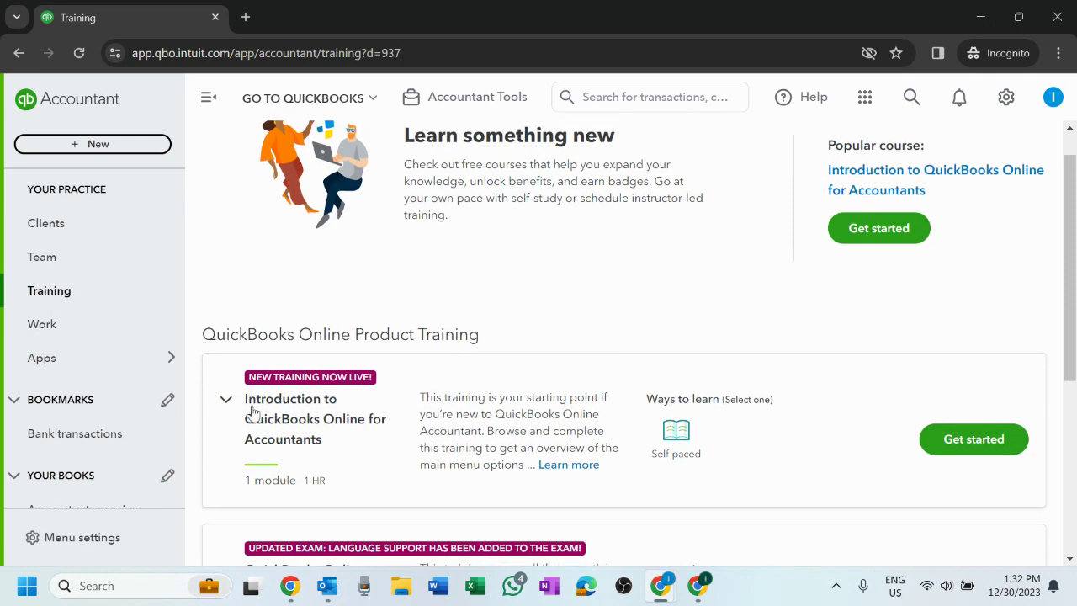
pyautogui.scroll(-1, 528, 409)
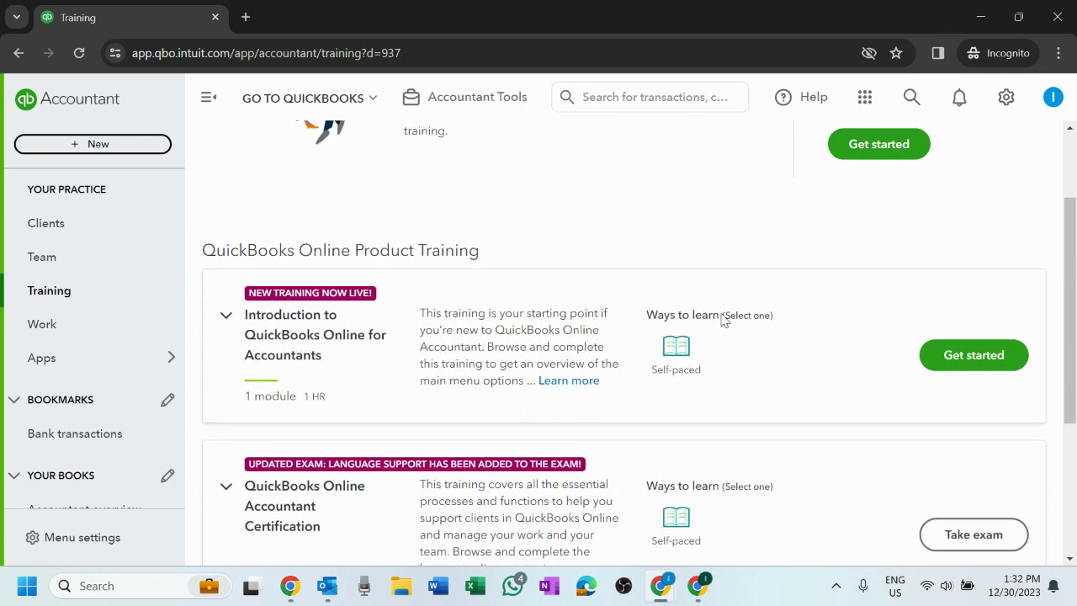
pyautogui.scroll(-1, 723, 318)
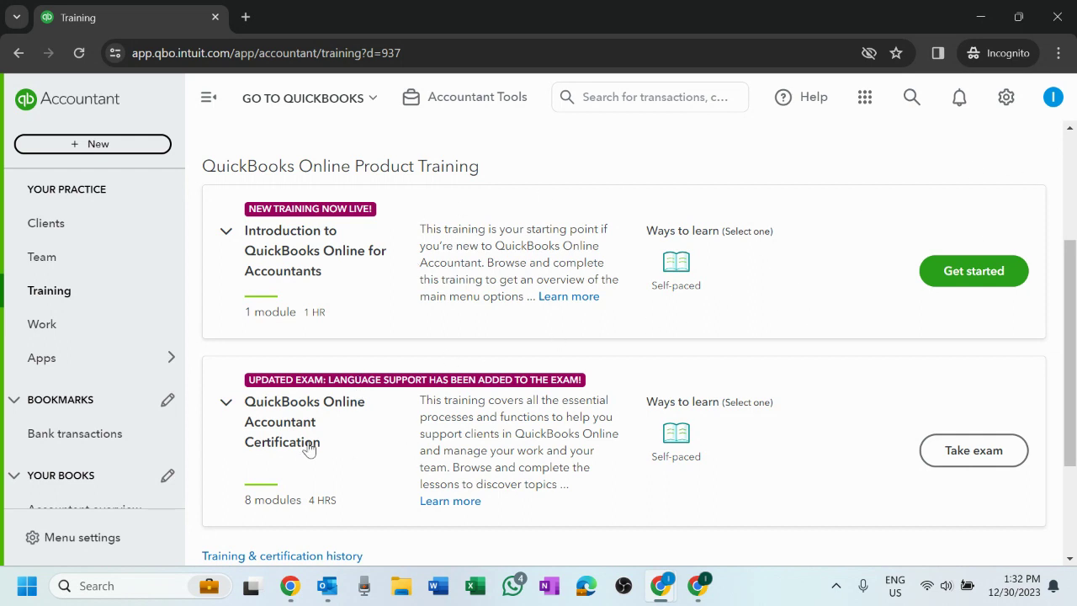
pyautogui.scroll(-2, 595, 340)
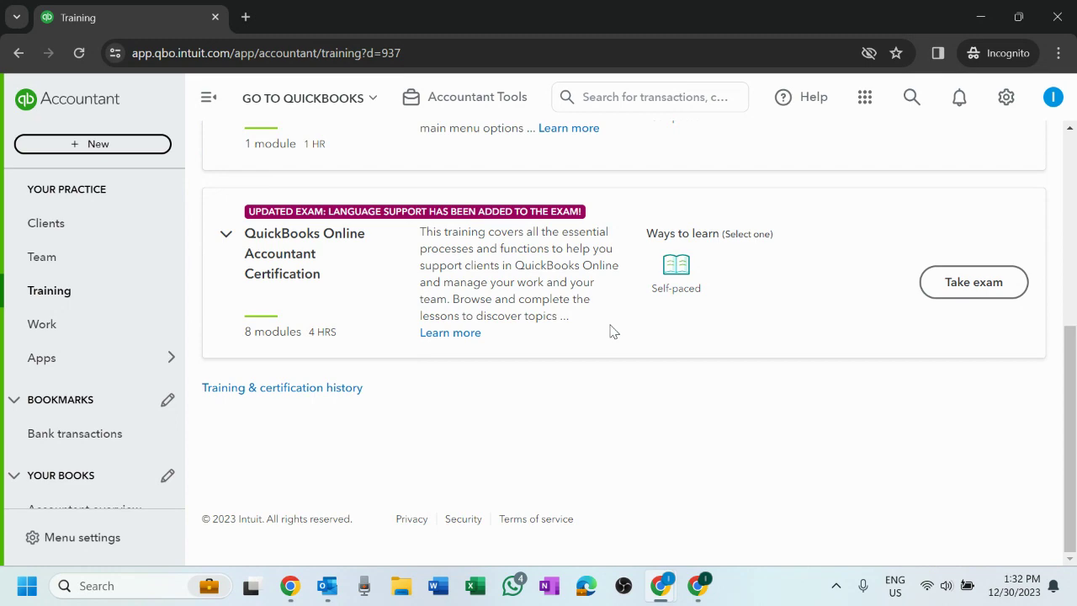
pyautogui.scroll(5, 611, 329)
pyautogui.scroll(-3, 612, 324)
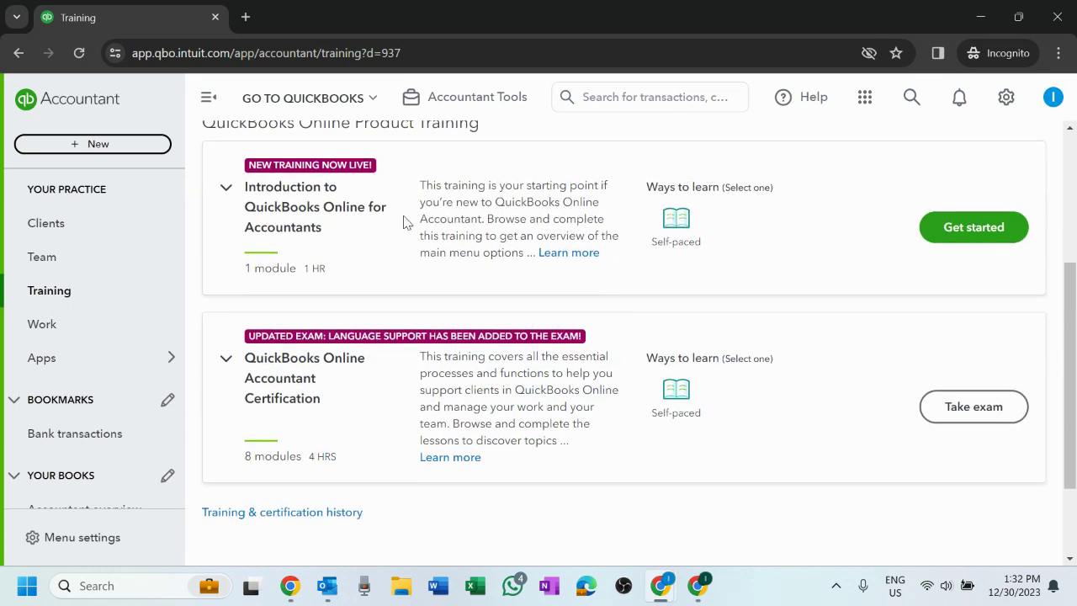
# - Start the Introduction to QuickBooks Online for Accountants course and skim its one-hour self-paced module
pyautogui.click(949, 234)
pyautogui.scroll(-1, 723, 252)
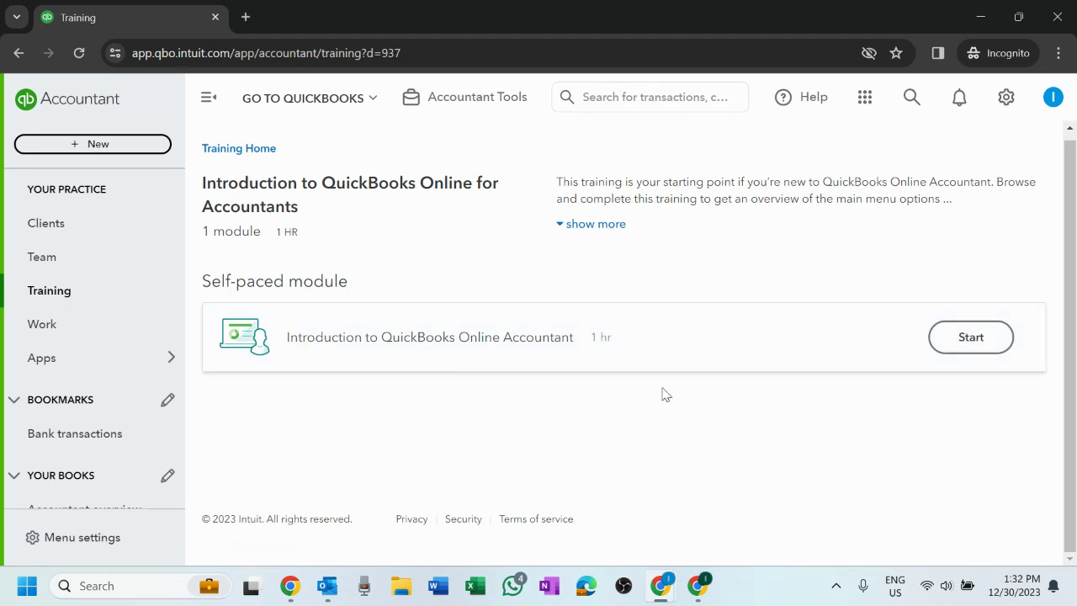
pyautogui.scroll(1, 730, 408)
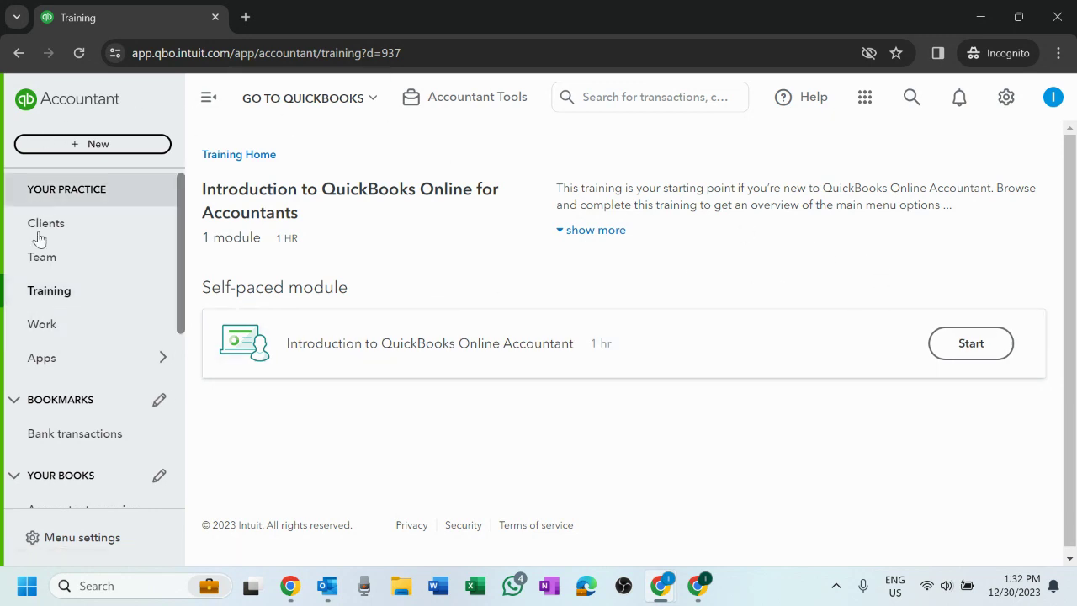
pyautogui.click(69, 303)
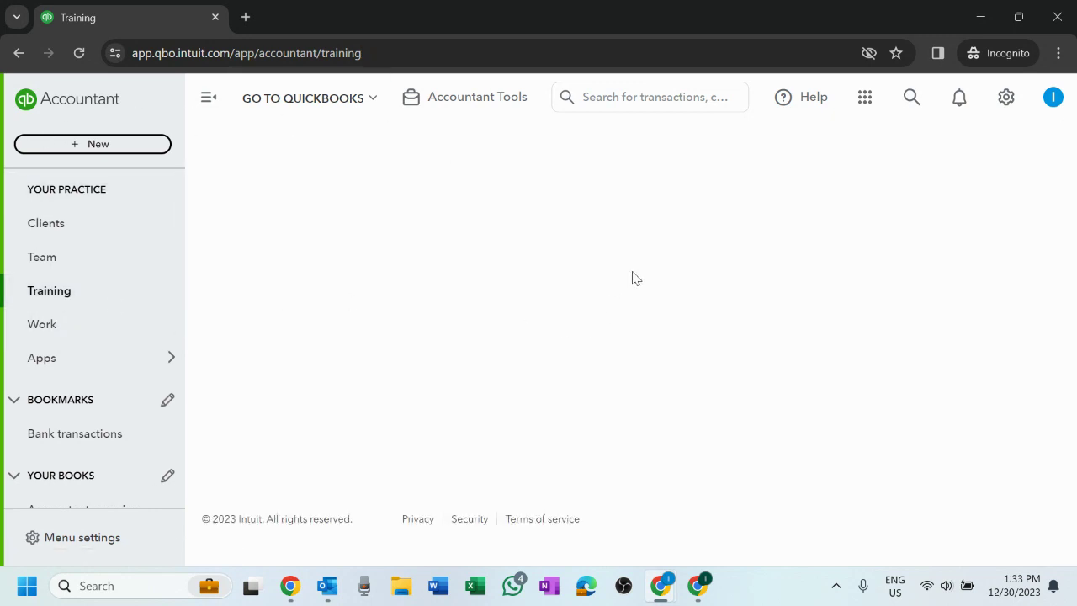
# - Scroll the main Training page to review the Introduction course and the Certification card
pyautogui.scroll(-3, 841, 337)
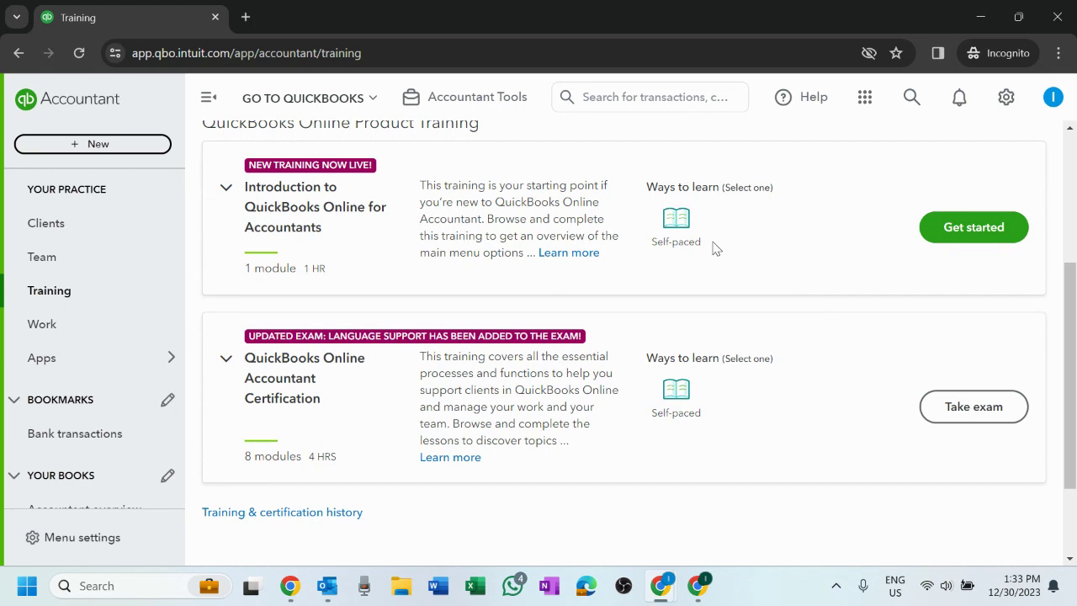
pyautogui.scroll(-2, 899, 349)
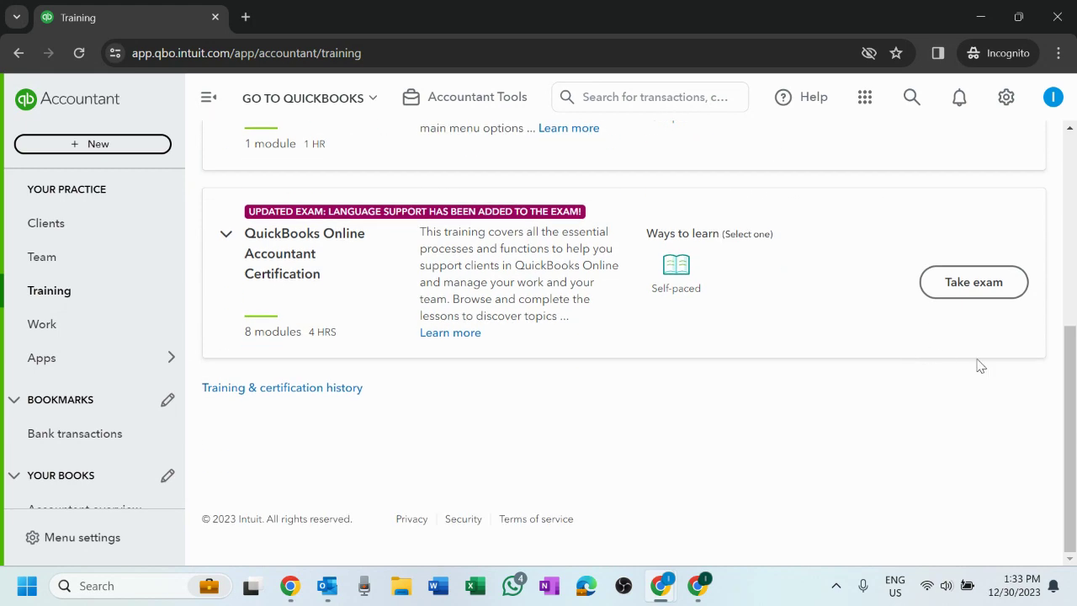
pyautogui.scroll(2, 716, 350)
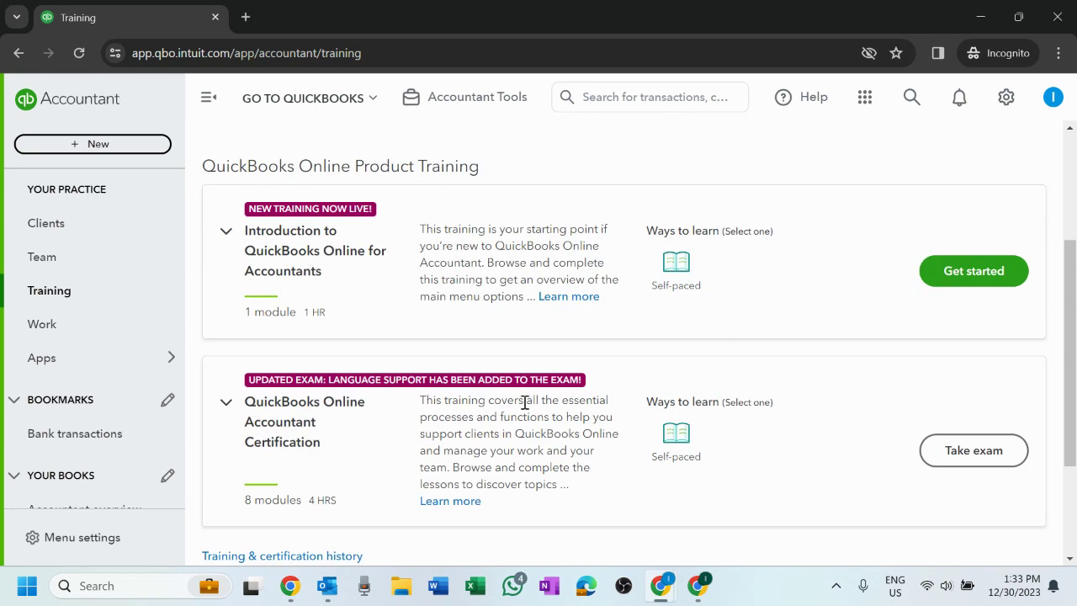
pyautogui.scroll(-1, 749, 425)
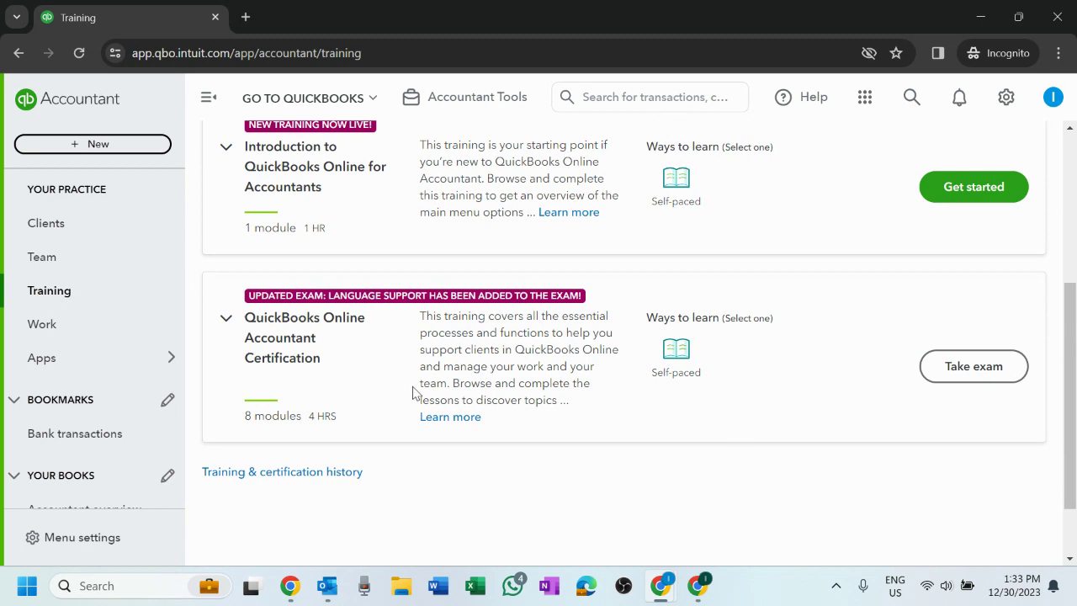
pyautogui.scroll(1, 413, 394)
pyautogui.scroll(-2, 794, 379)
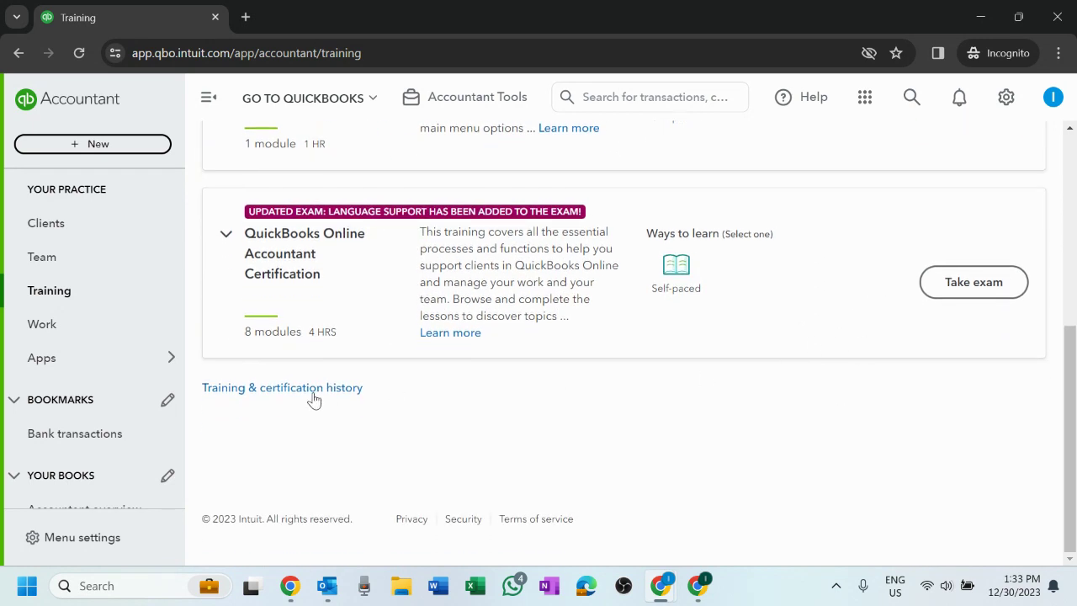
# - Expand the Certification course's self-paced modules and scroll through them
pyautogui.click(682, 268)
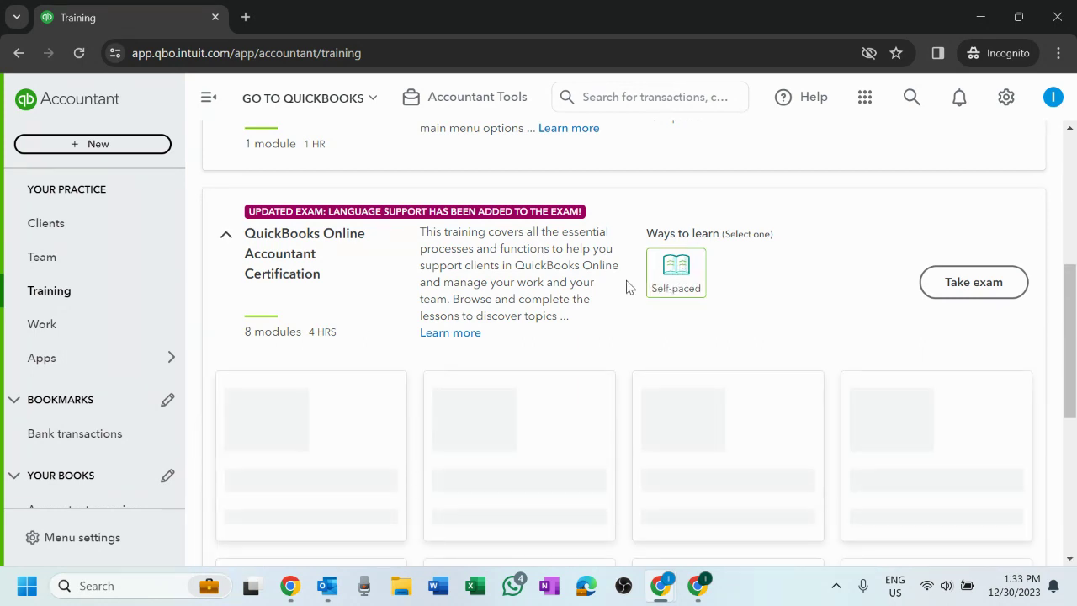
pyautogui.scroll(-5, 592, 288)
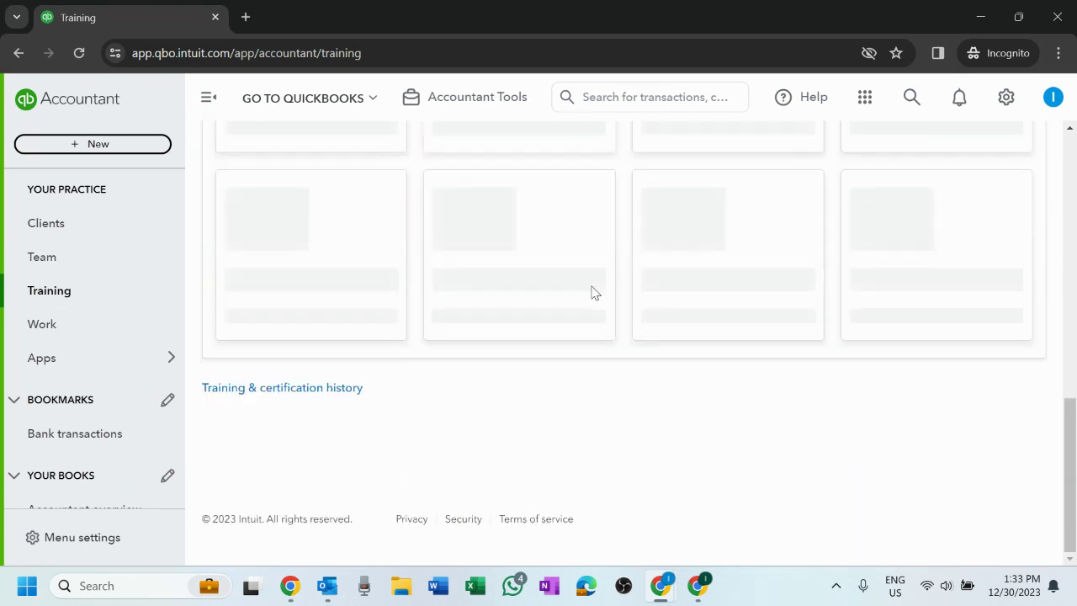
pyautogui.scroll(8, 870, 287)
pyautogui.scroll(1, 988, 431)
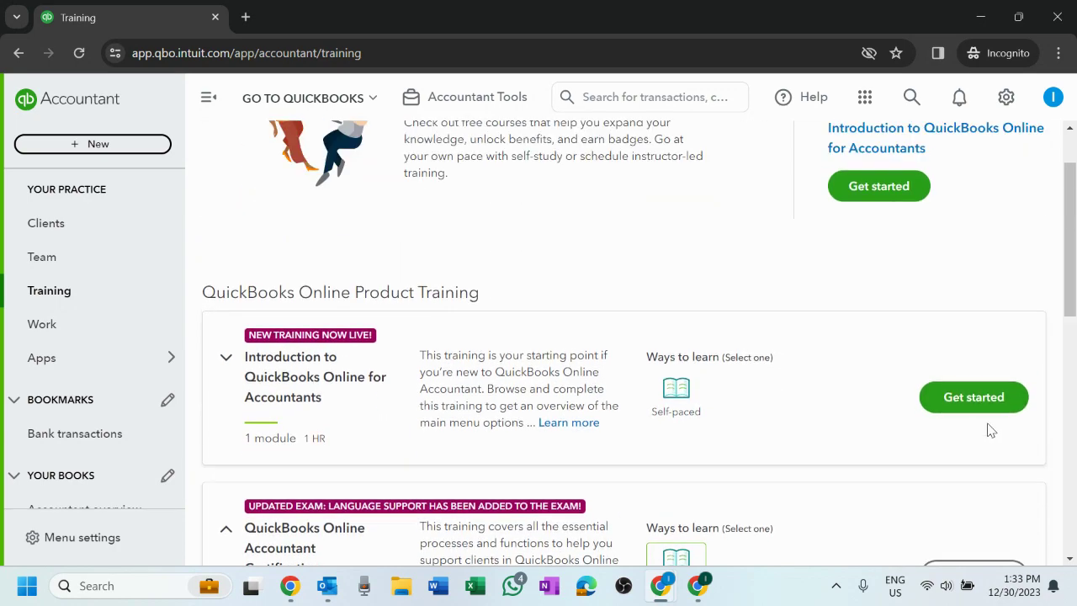
pyautogui.scroll(-4, 611, 279)
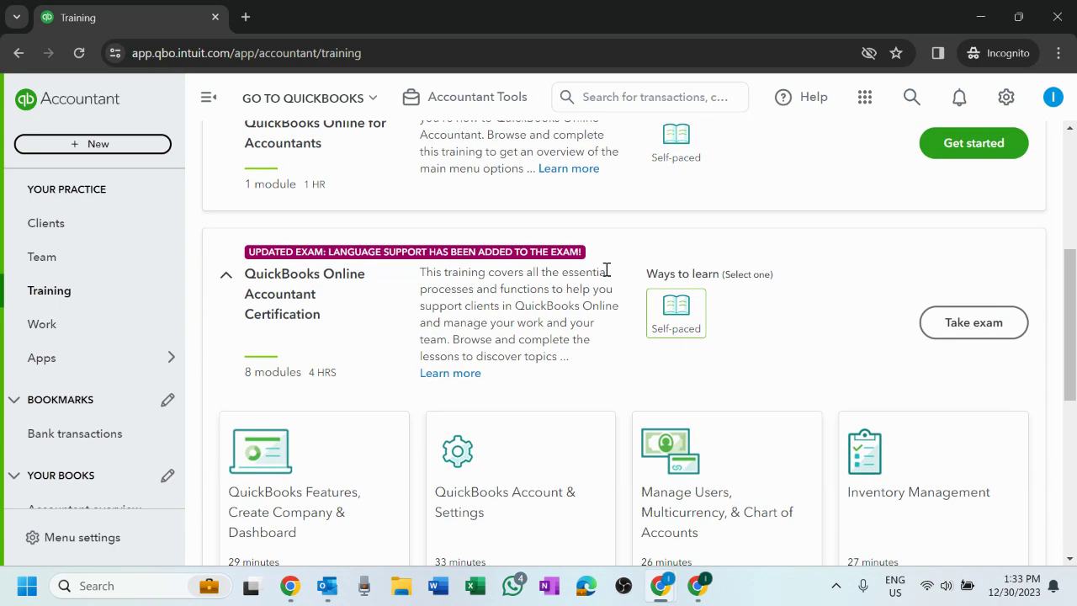
pyautogui.scroll(-3, 607, 269)
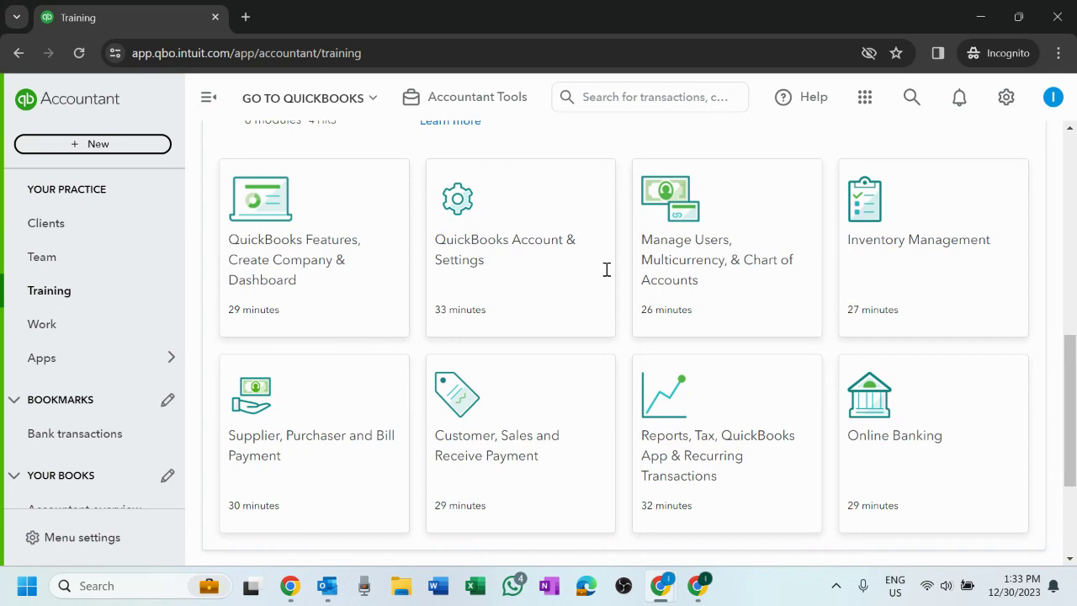
pyautogui.scroll(-3, 606, 269)
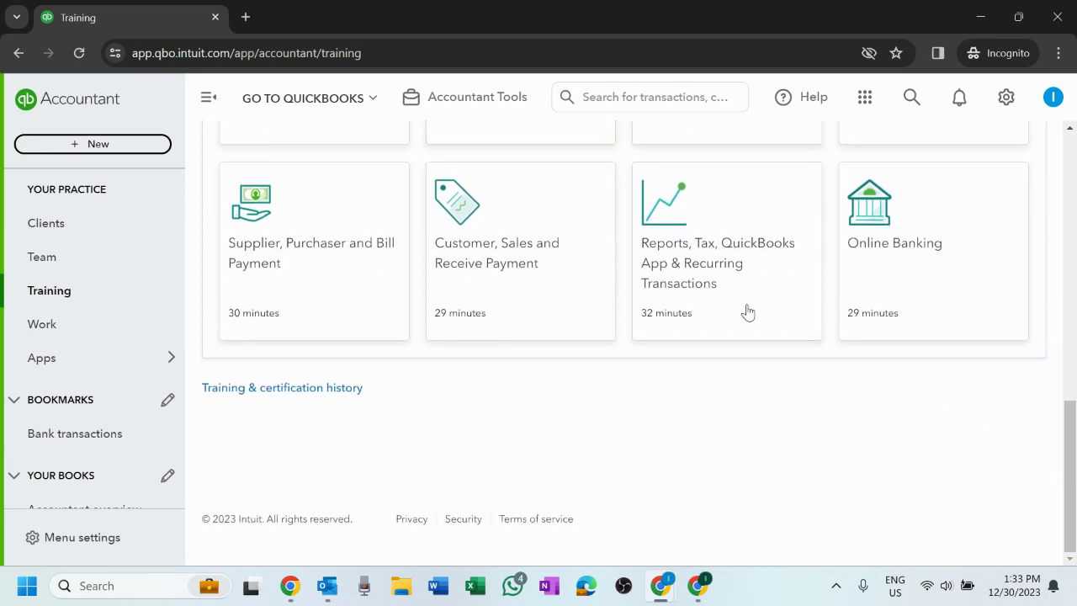
pyautogui.scroll(10, 799, 387)
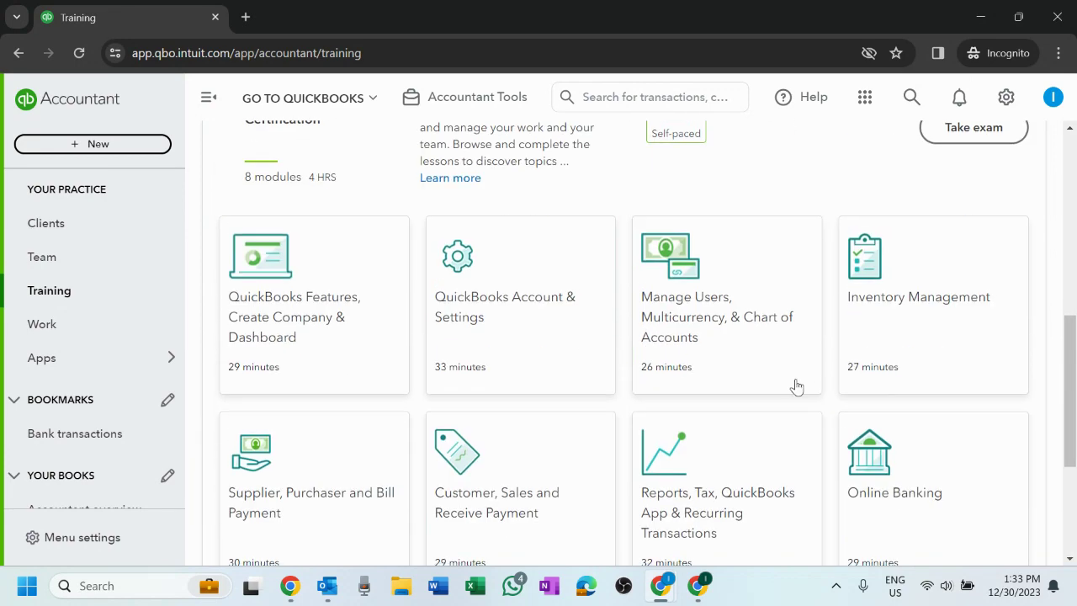
# - Finish reviewing the Product Training courses and go to the practice's Work page
pyautogui.scroll(-3, 799, 380)
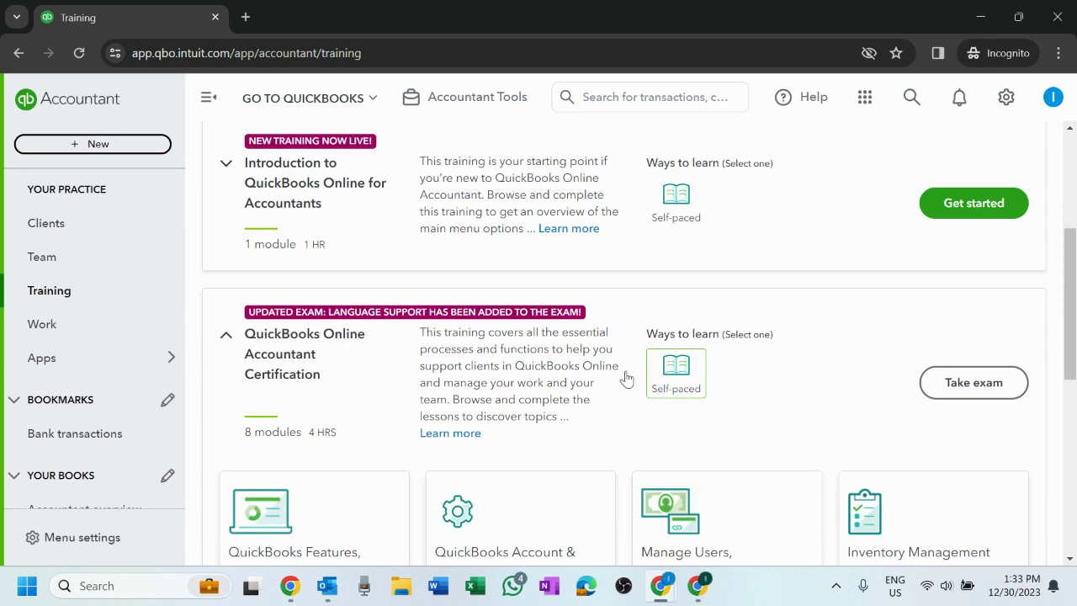
pyautogui.scroll(-2, 79, 319)
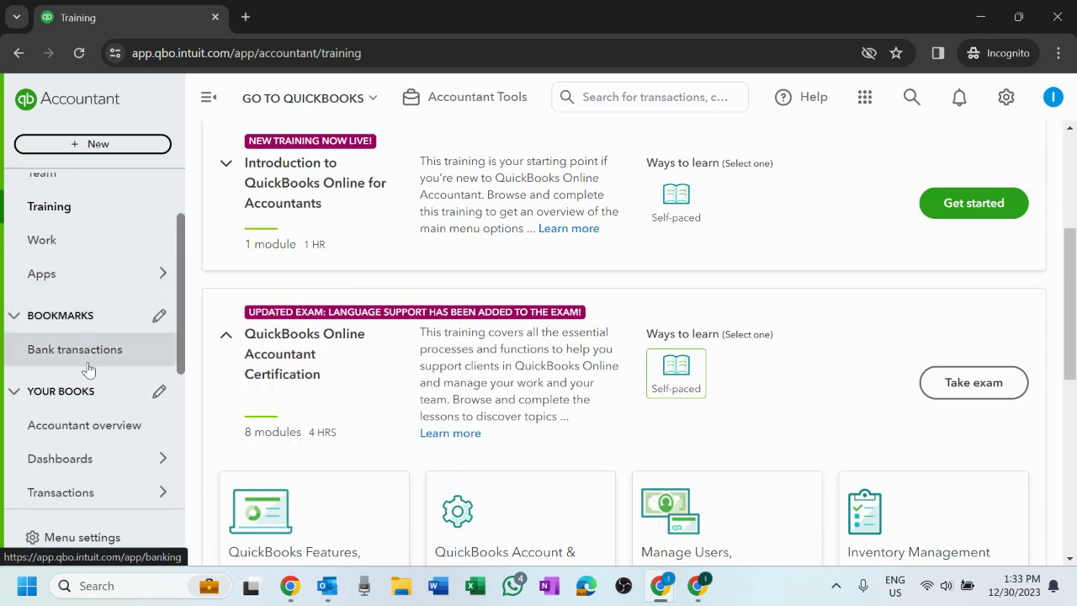
pyautogui.scroll(2, 89, 354)
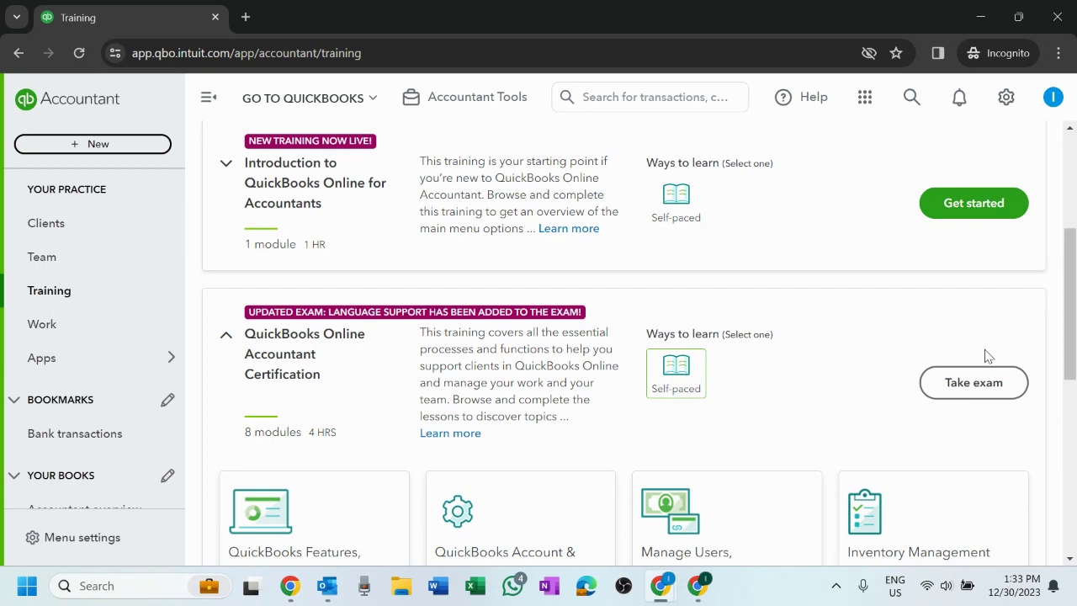
pyautogui.scroll(-3, 935, 351)
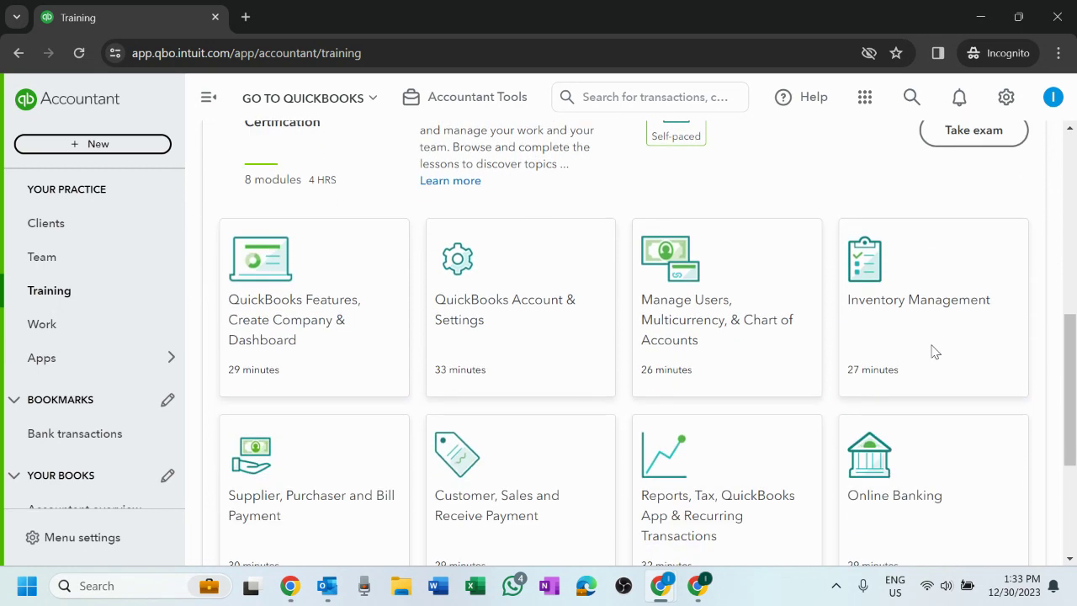
pyautogui.scroll(1, 935, 350)
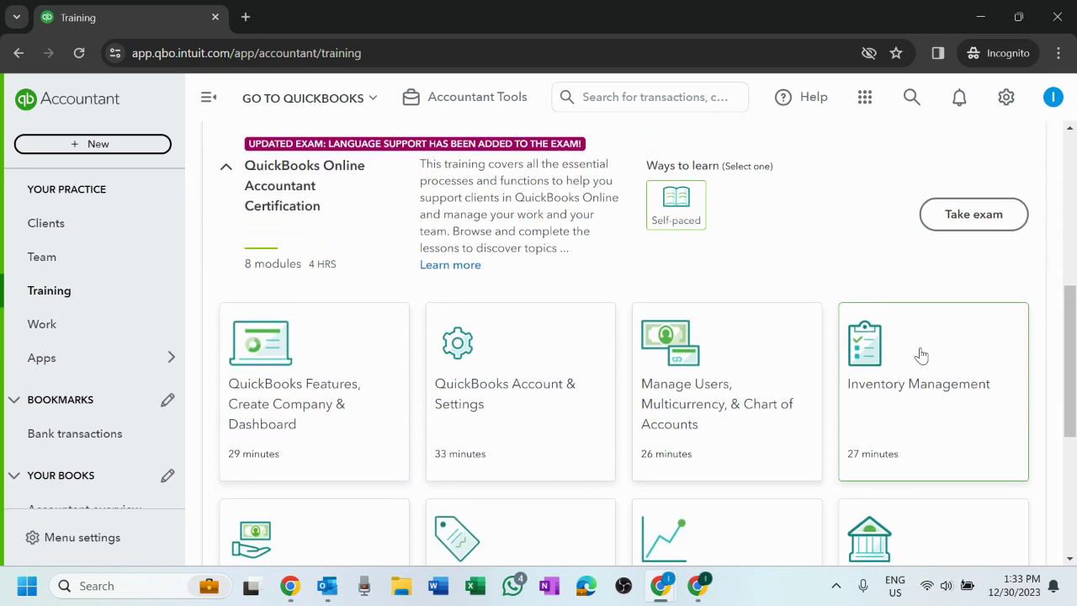
pyautogui.scroll(4, 921, 354)
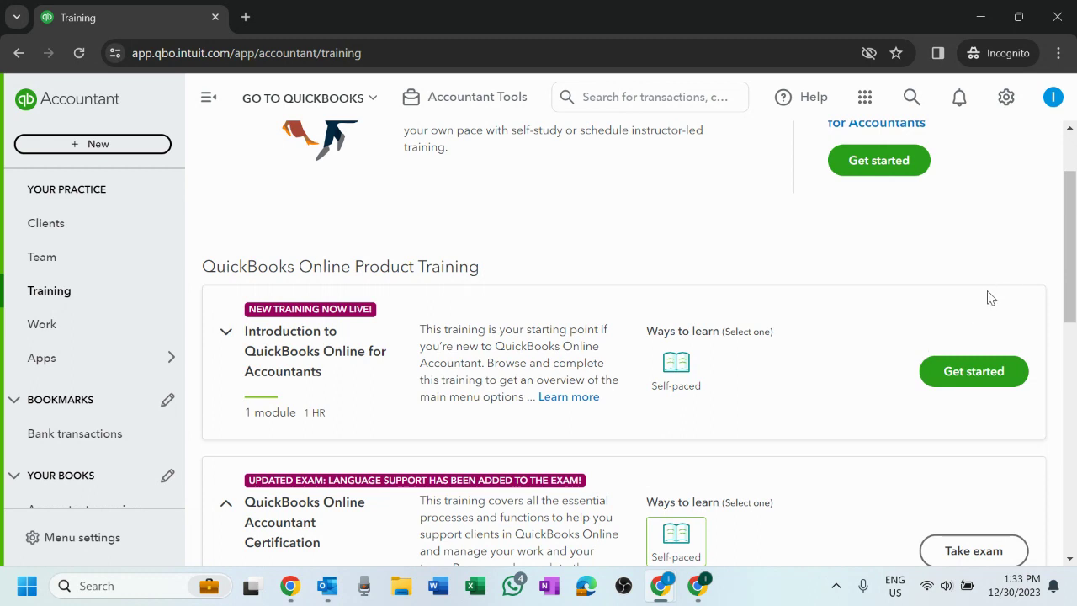
pyautogui.scroll(-2, 984, 301)
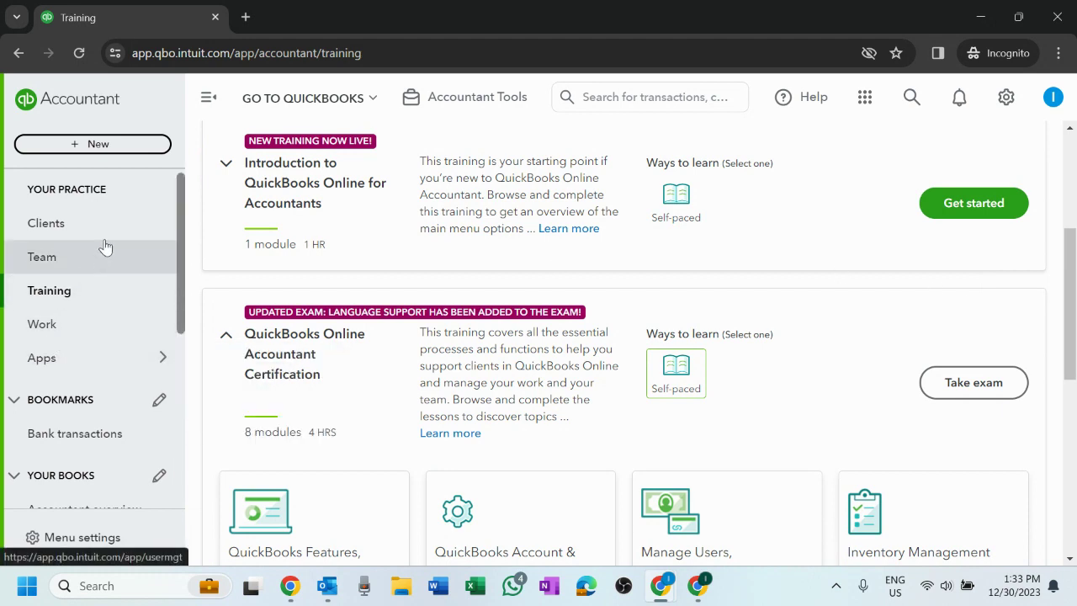
pyautogui.click(66, 331)
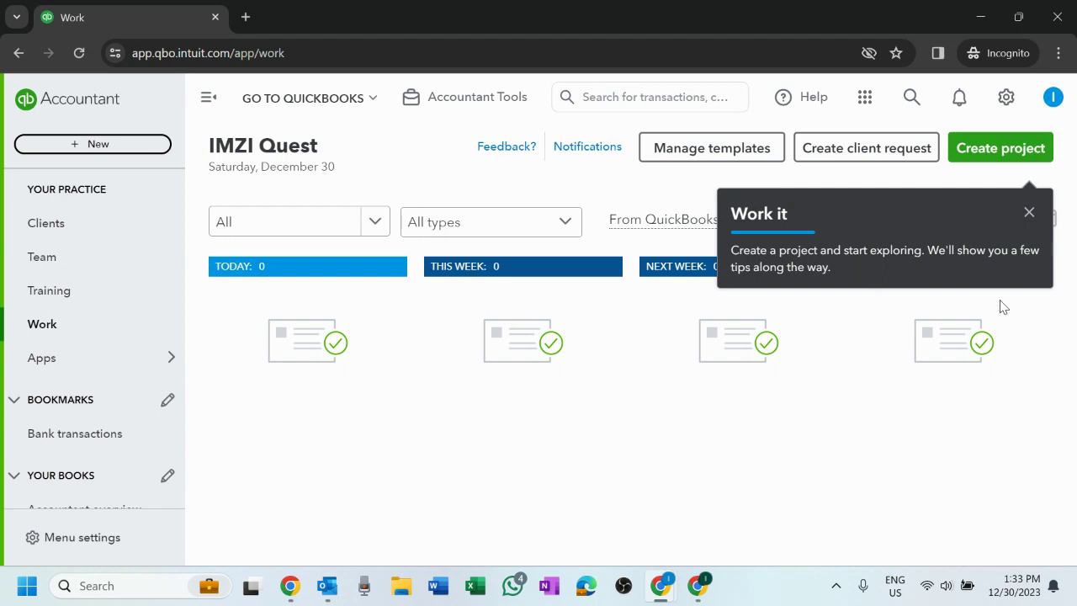
# - Close the Work it tip so the full zero-task work board, including Next 30 Days, shows
pyautogui.click(1029, 212)
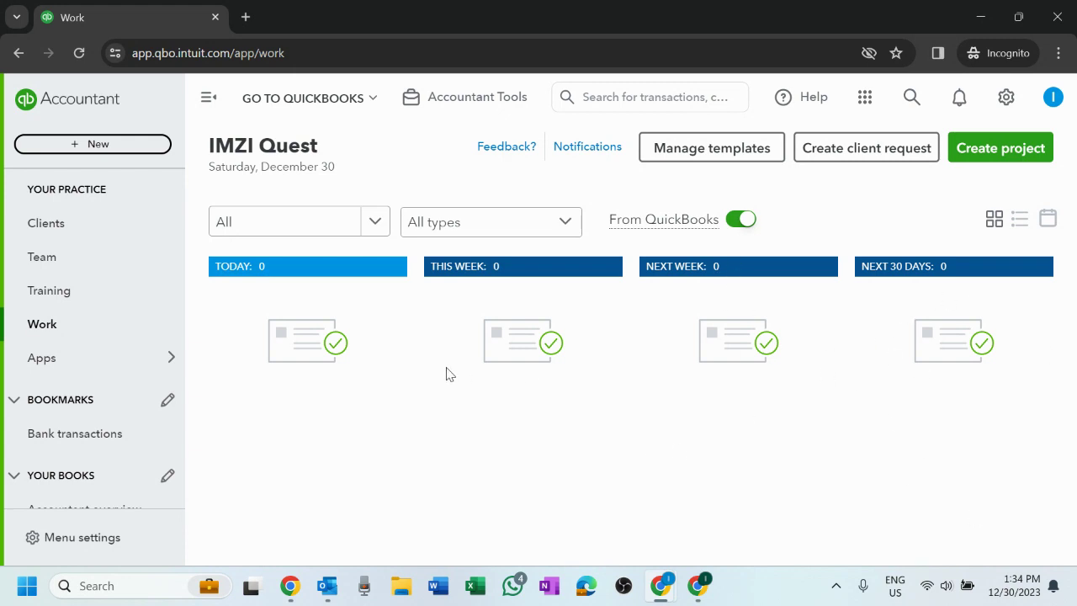
pyautogui.scroll(-2, 92, 360)
# - Open Find apps from the Apps menu and browse the app catalogue
pyautogui.moveTo(103, 281)
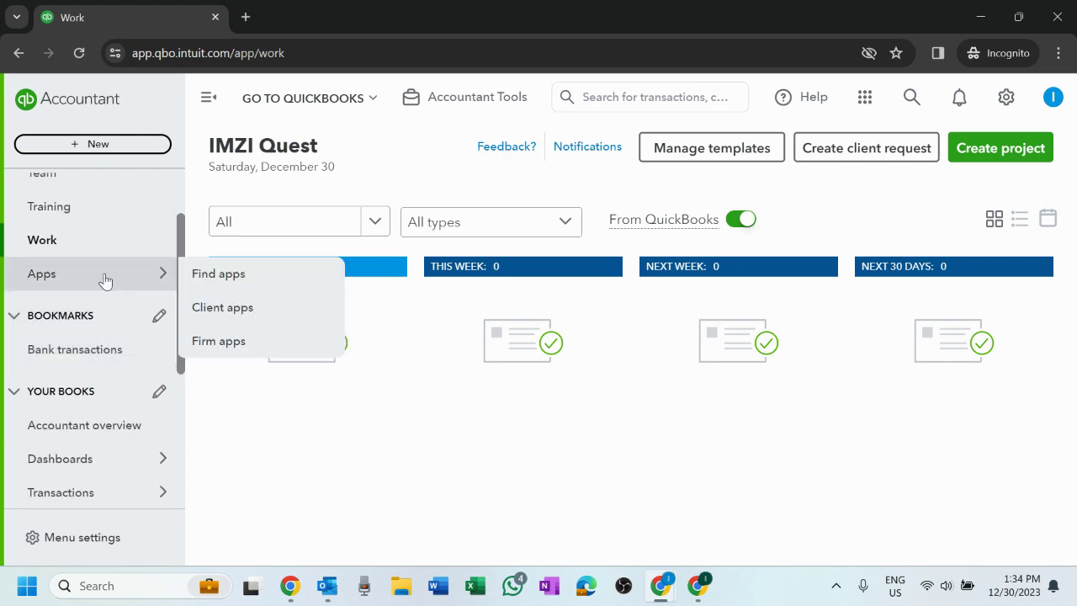
pyautogui.click(212, 277)
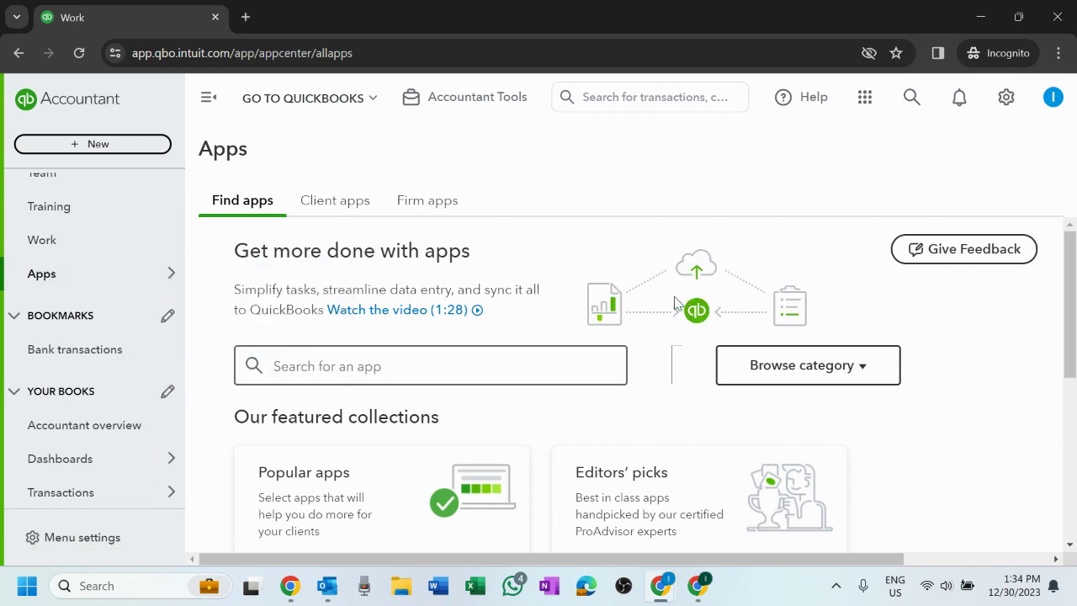
pyautogui.scroll(-3, 677, 305)
pyautogui.scroll(3, 671, 305)
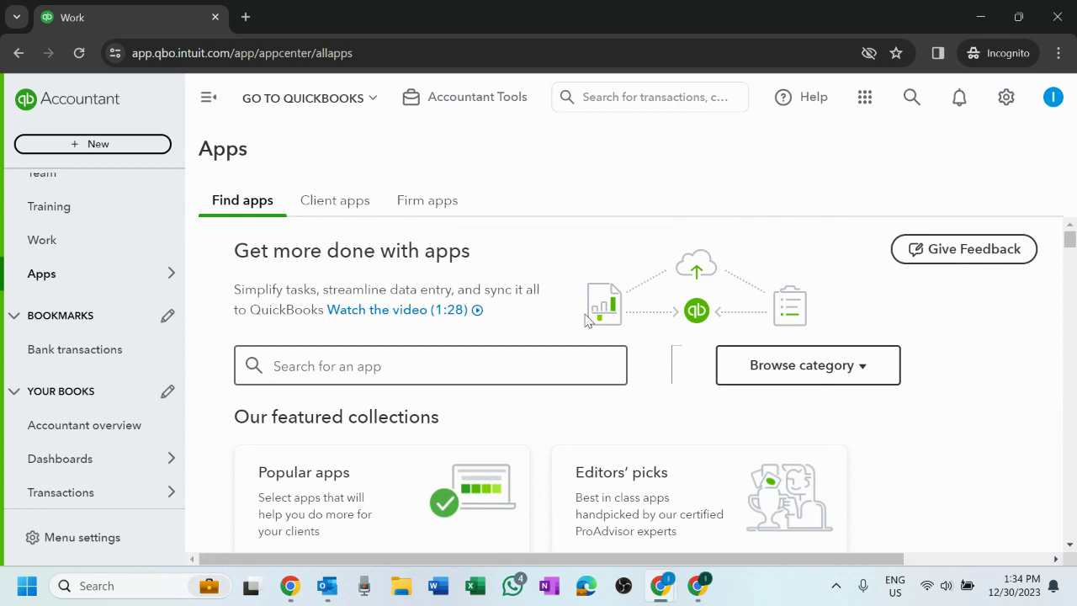
pyautogui.scroll(-2, 586, 320)
pyautogui.scroll(-8, 586, 320)
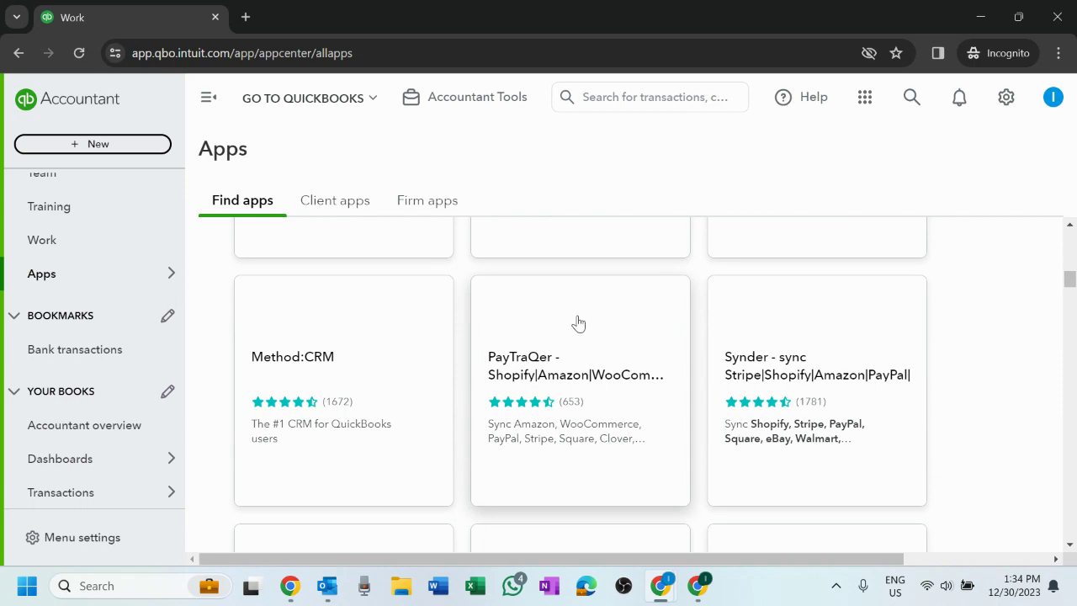
pyautogui.scroll(10, 578, 323)
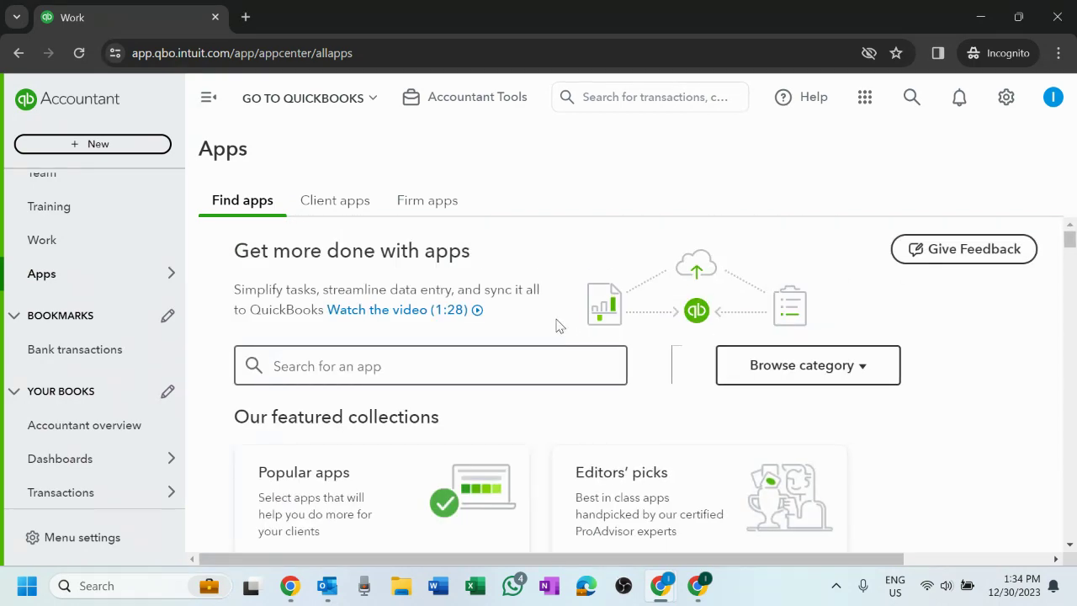
pyautogui.scroll(-3, 557, 327)
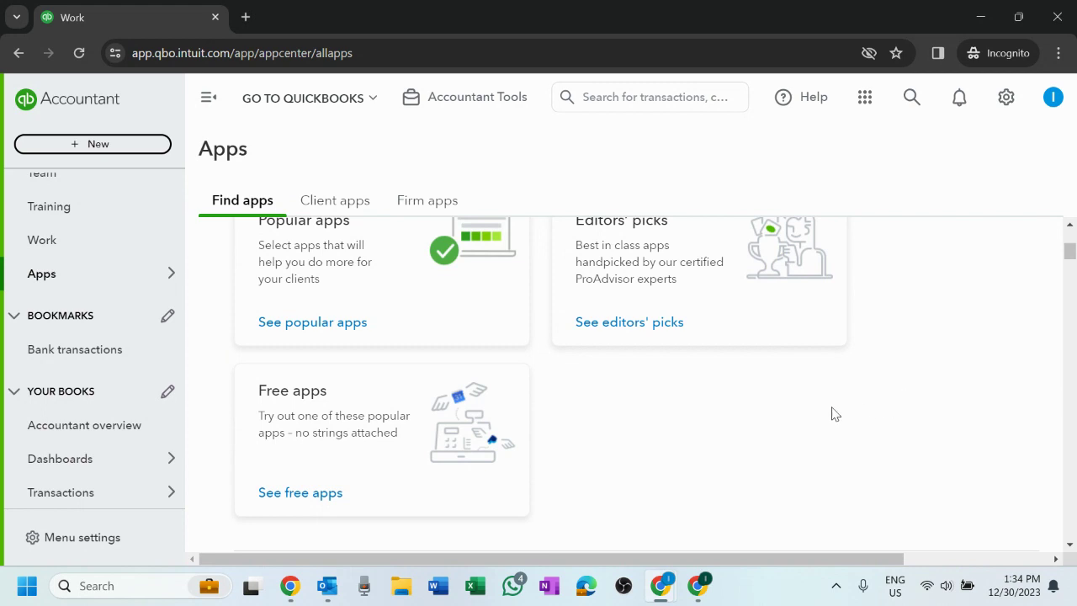
pyautogui.scroll(3, 829, 412)
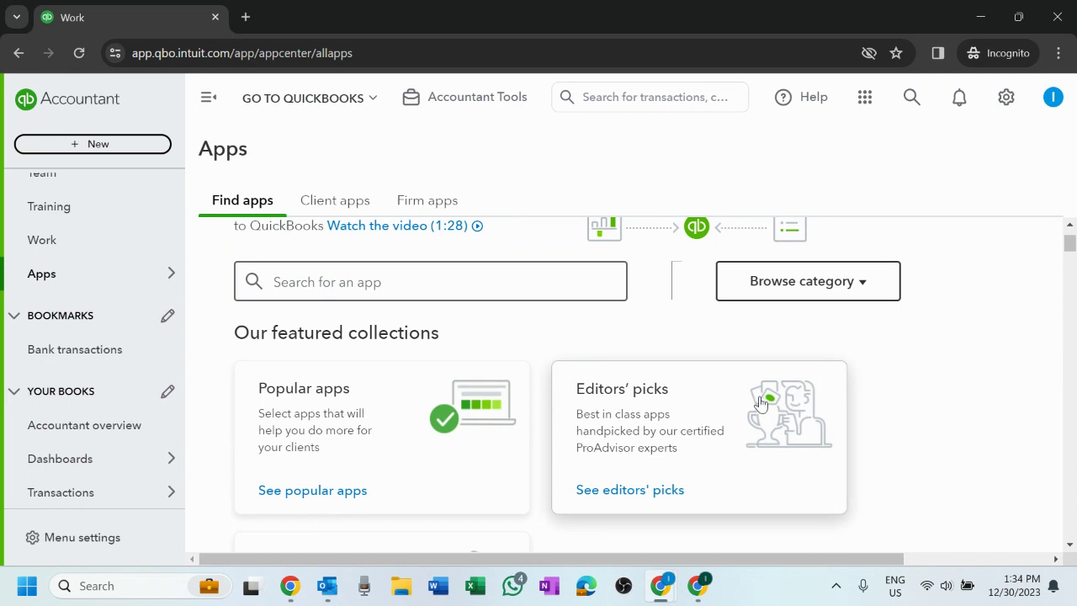
pyautogui.scroll(2, 126, 316)
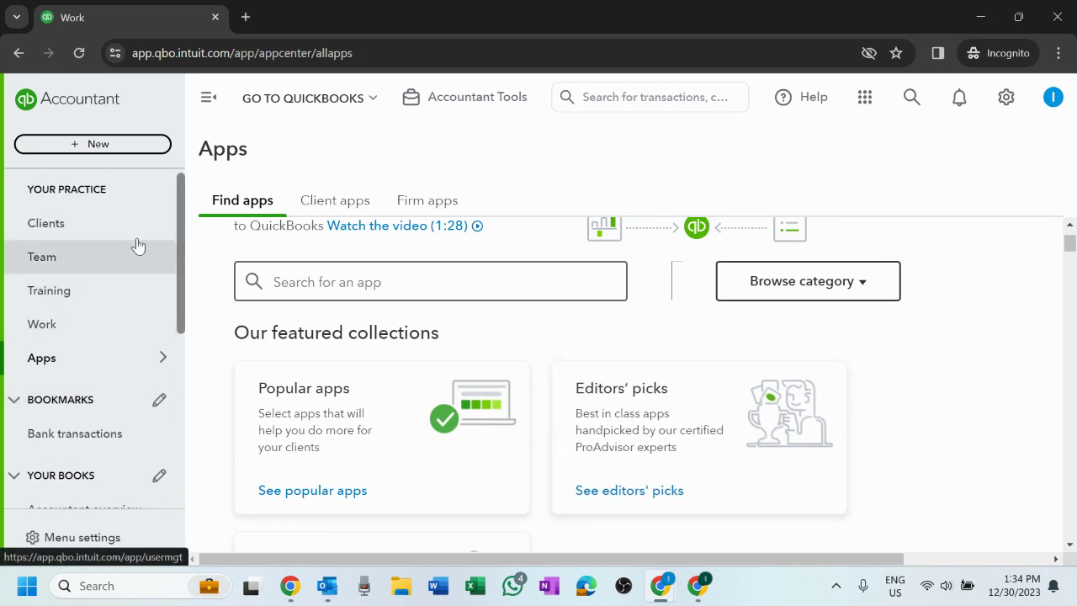
# - Look over the featured app collections, then open the Bookmarks menu customisation
pyautogui.scroll(-2, 471, 384)
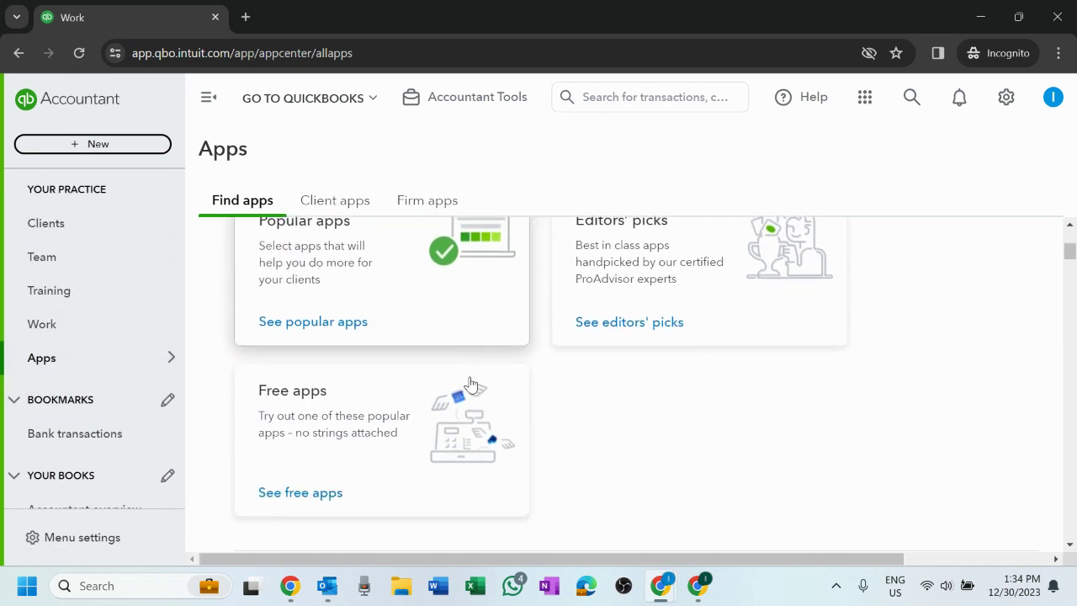
pyautogui.scroll(2, 395, 462)
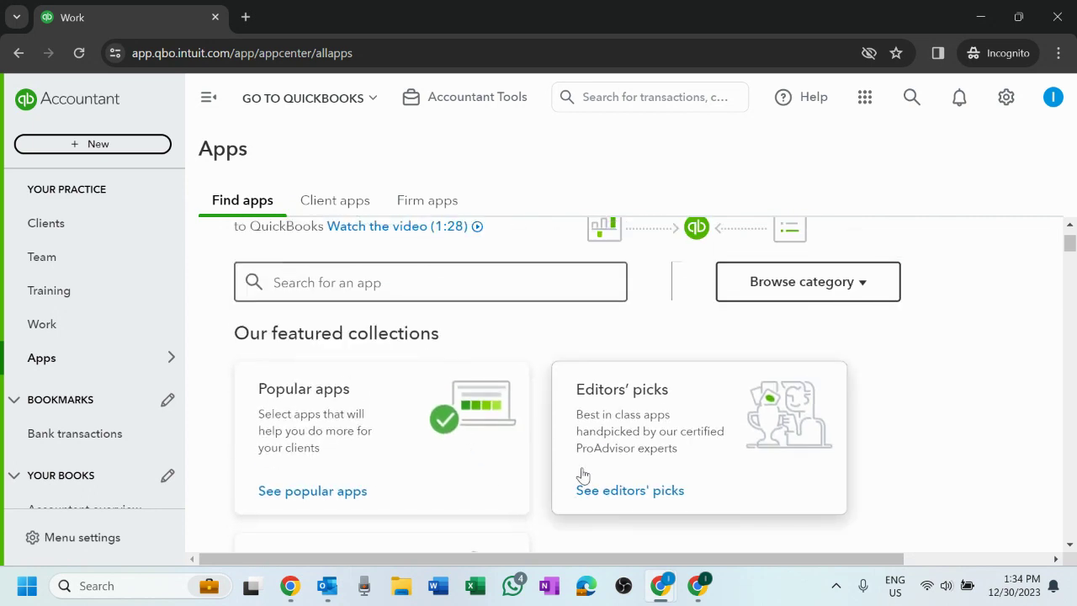
pyautogui.scroll(1, 716, 448)
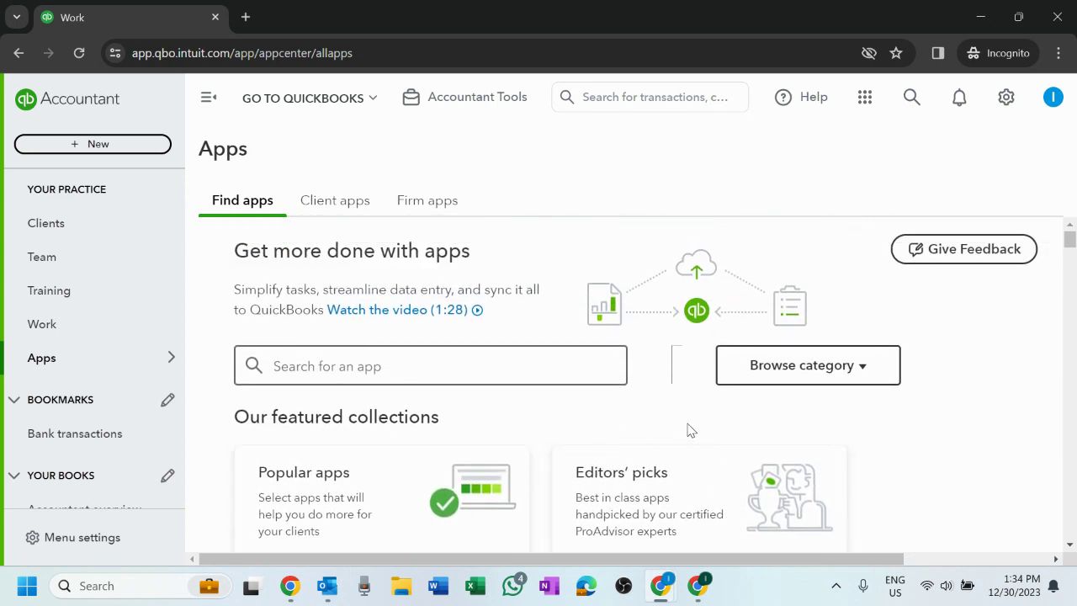
pyautogui.scroll(-3, 844, 355)
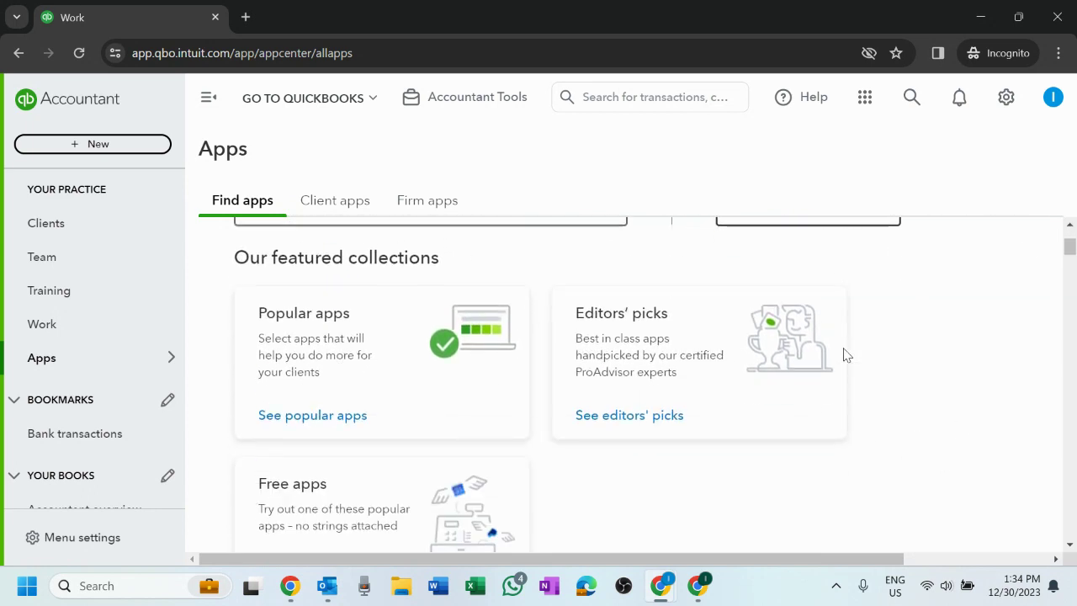
pyautogui.scroll(3, 845, 356)
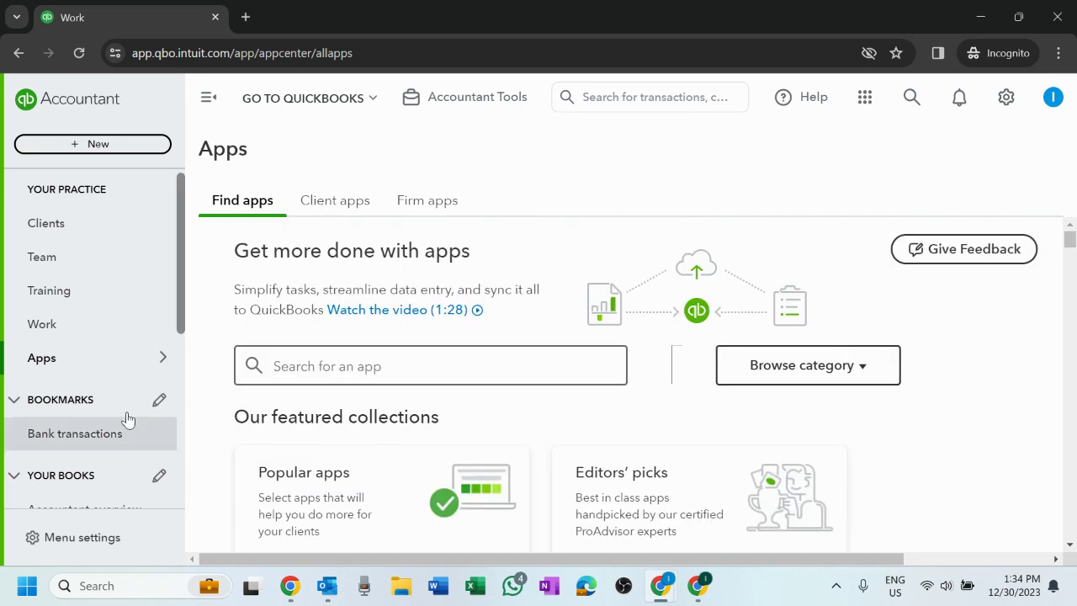
pyautogui.scroll(-1, 94, 388)
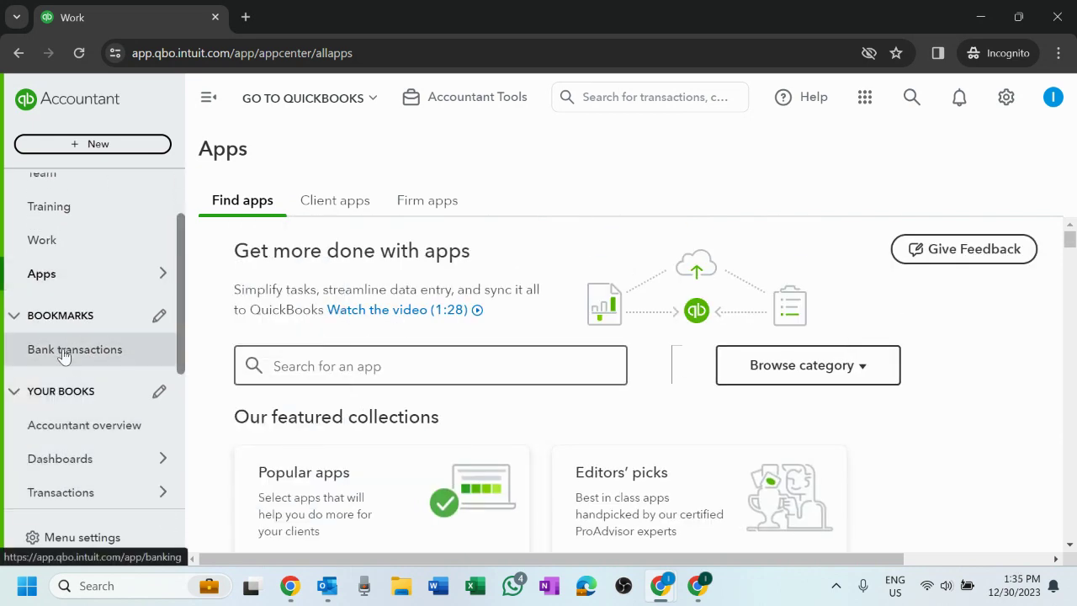
pyautogui.scroll(1, 71, 361)
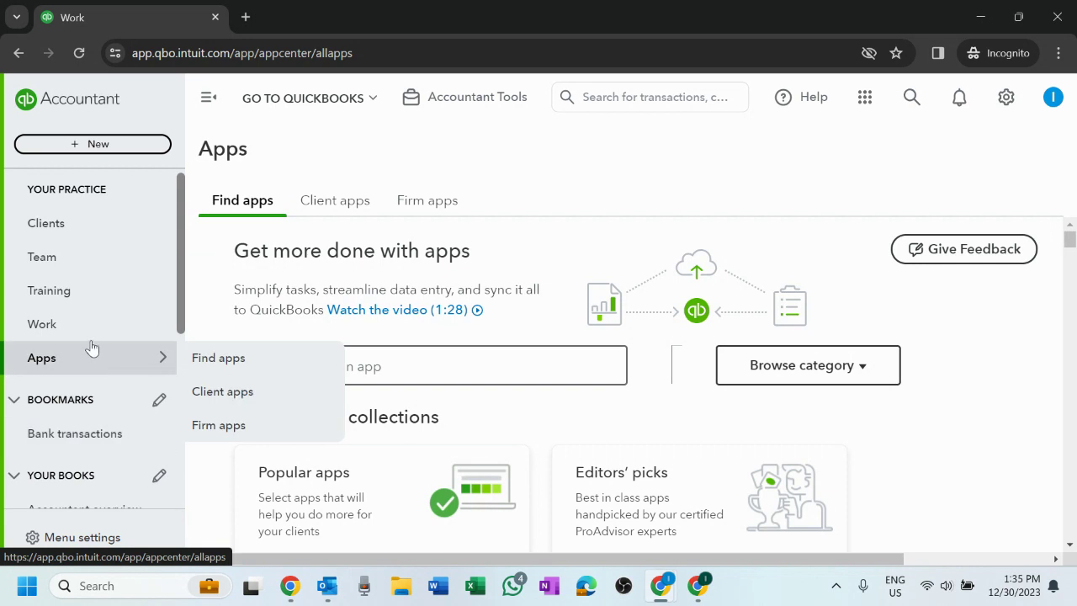
pyautogui.scroll(-3, 87, 409)
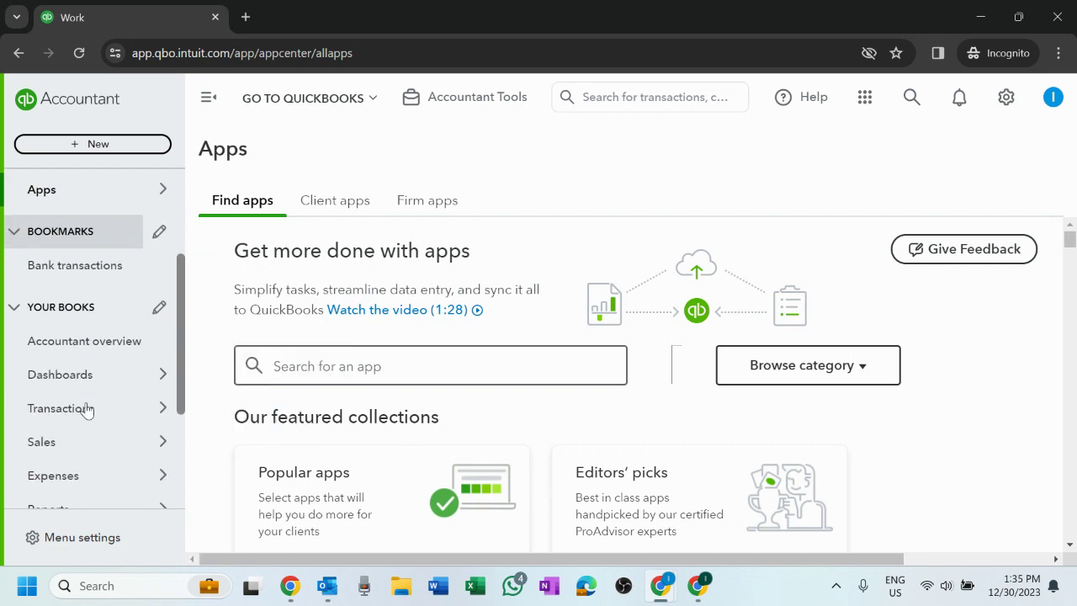
pyautogui.scroll(2, 87, 408)
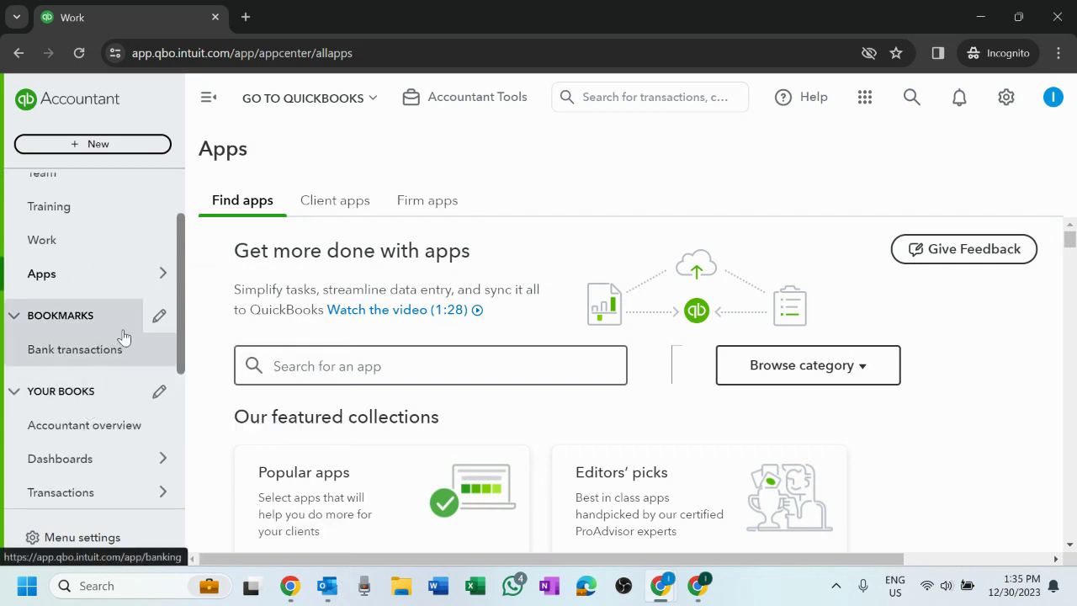
pyautogui.click(161, 317)
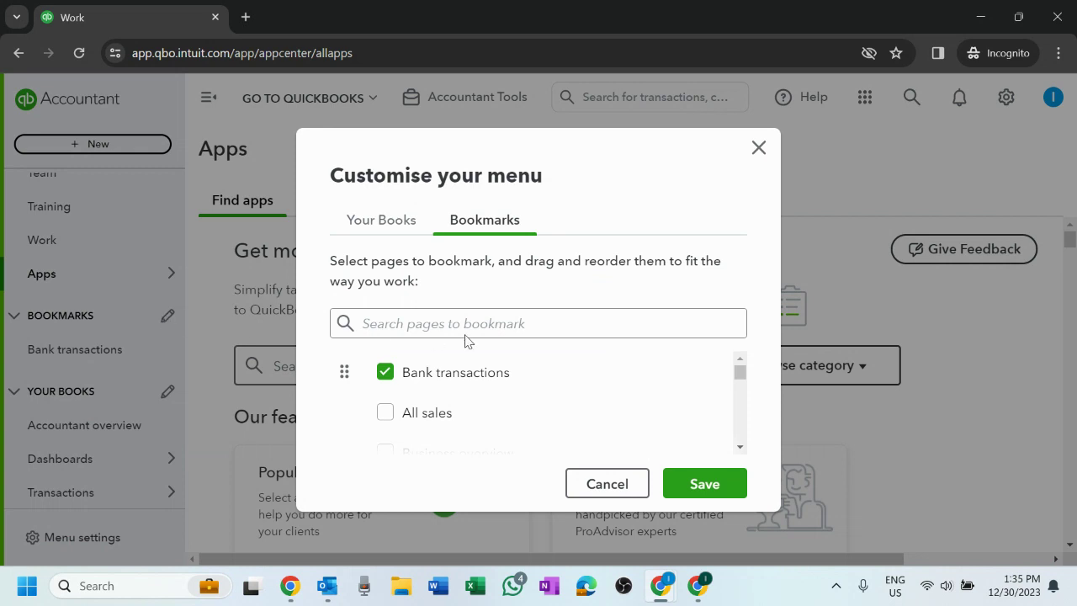
# - In the Bookmarks list, tick Cash flow and Chart of accounts next to Bank transactions, then save
pyautogui.moveTo(745, 383); pyautogui.dragTo(695, 350)
pyautogui.scroll(-2, 562, 363)
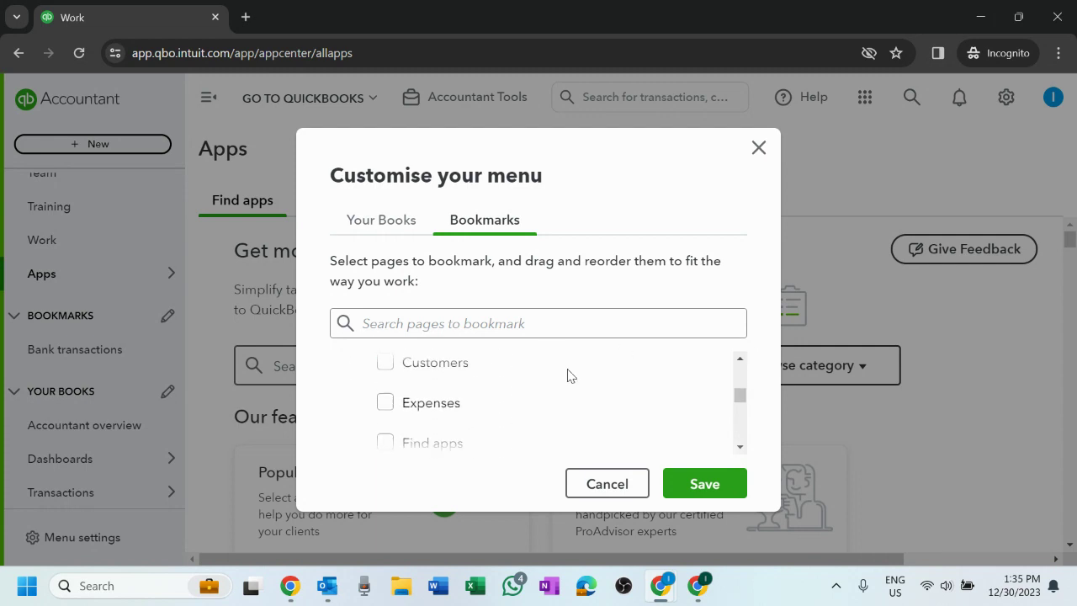
pyautogui.scroll(-4, 568, 375)
pyautogui.scroll(3, 568, 375)
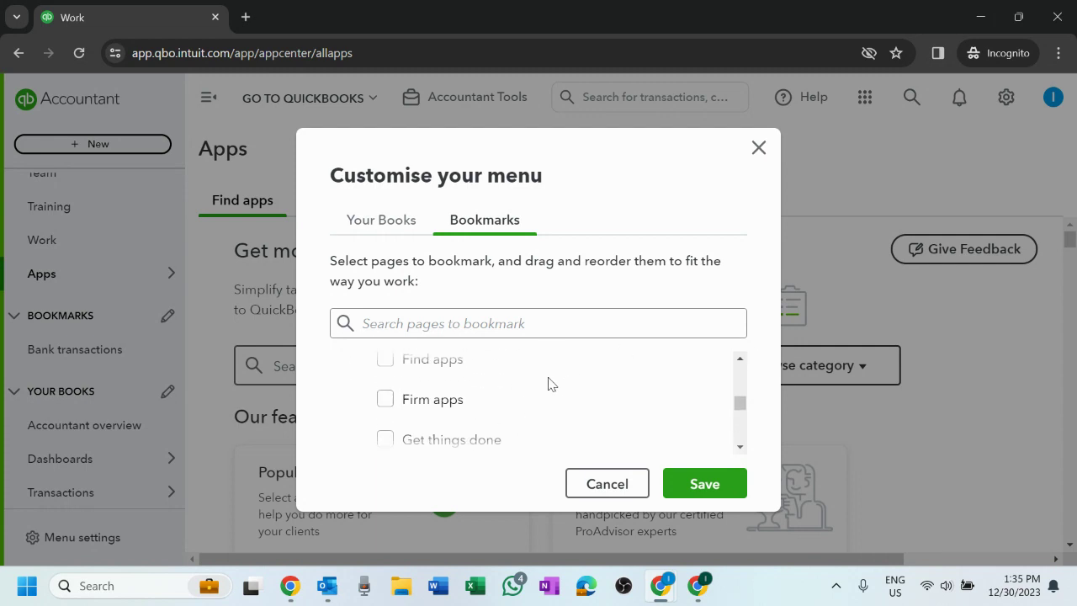
pyautogui.scroll(3, 548, 384)
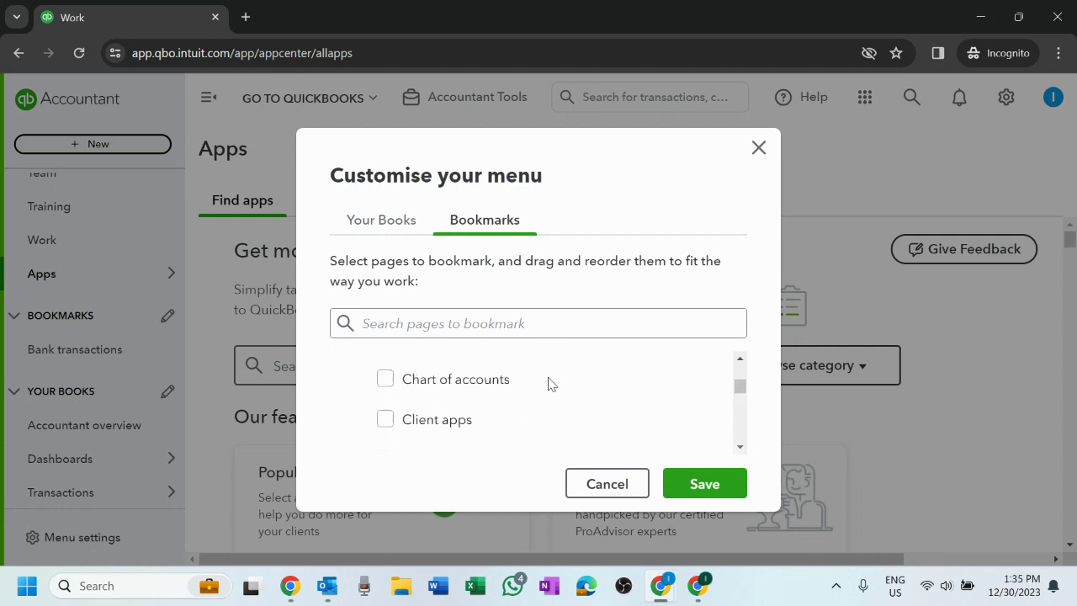
pyautogui.scroll(2, 492, 404)
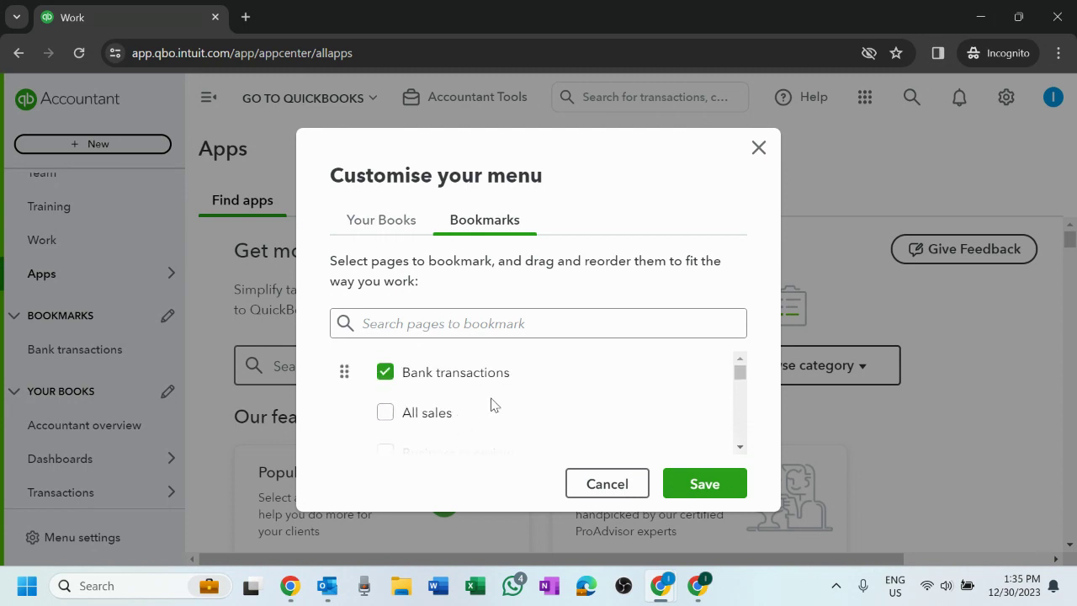
pyautogui.scroll(-2, 492, 404)
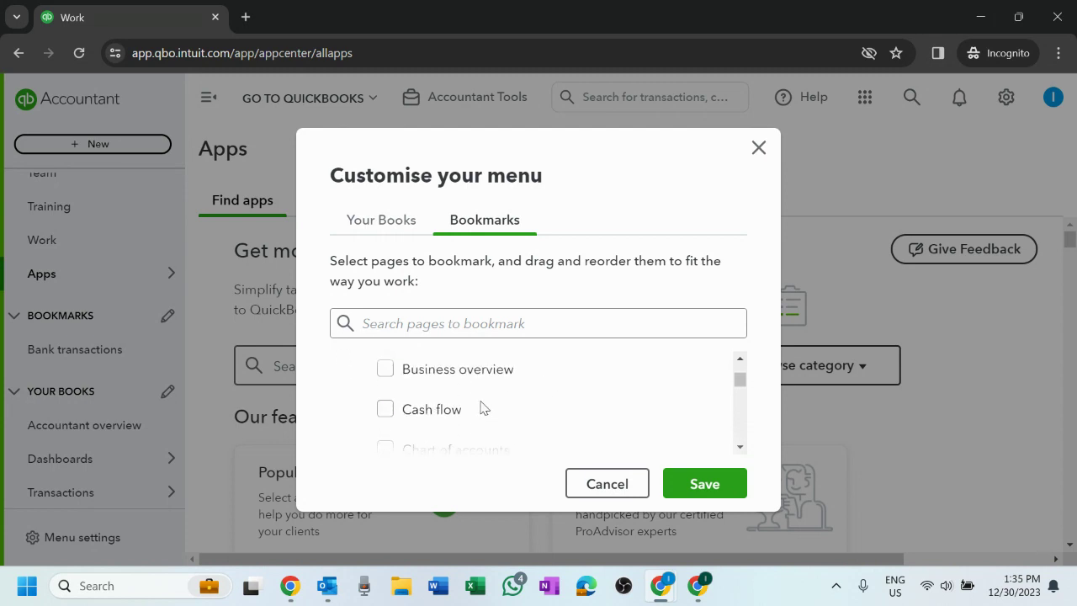
pyautogui.click(384, 410)
pyautogui.click(385, 410)
pyautogui.scroll(3, 597, 421)
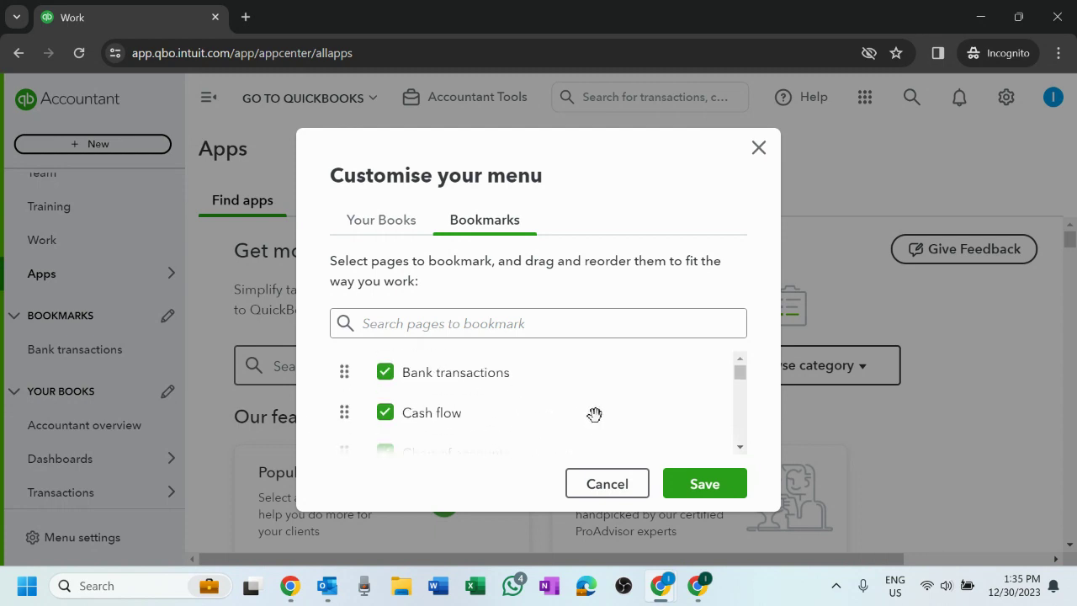
pyautogui.scroll(-2, 594, 413)
pyautogui.click(702, 483)
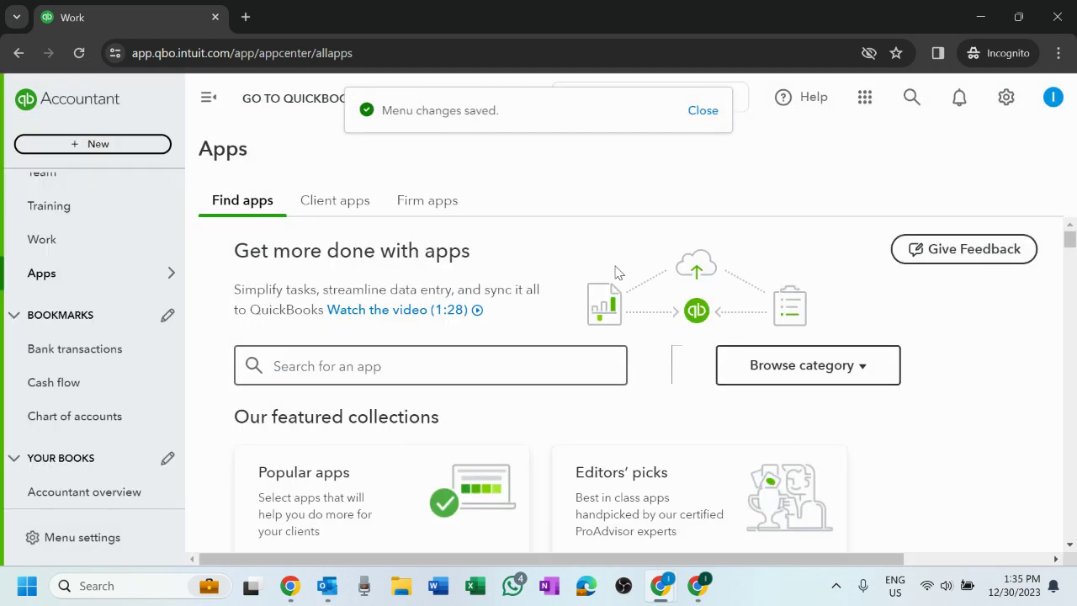
# - Scroll the sidebar to check the Bank transactions, Cash flow and Chart of accounts bookmarks
pyautogui.scroll(-1, 93, 336)
pyautogui.scroll(-2, 89, 353)
pyautogui.scroll(4, 89, 355)
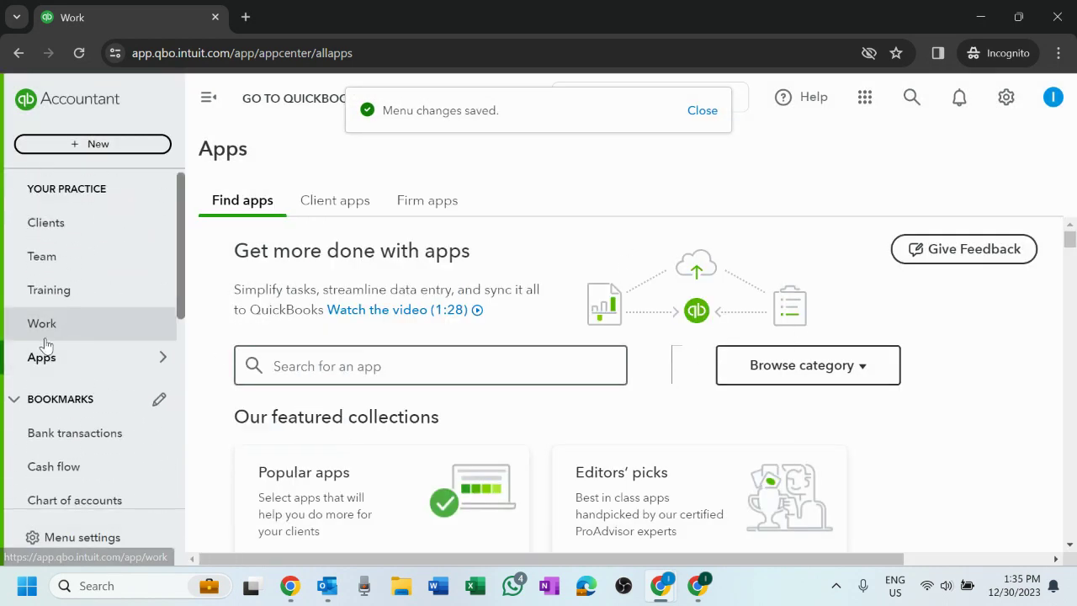
pyautogui.scroll(-2, 115, 368)
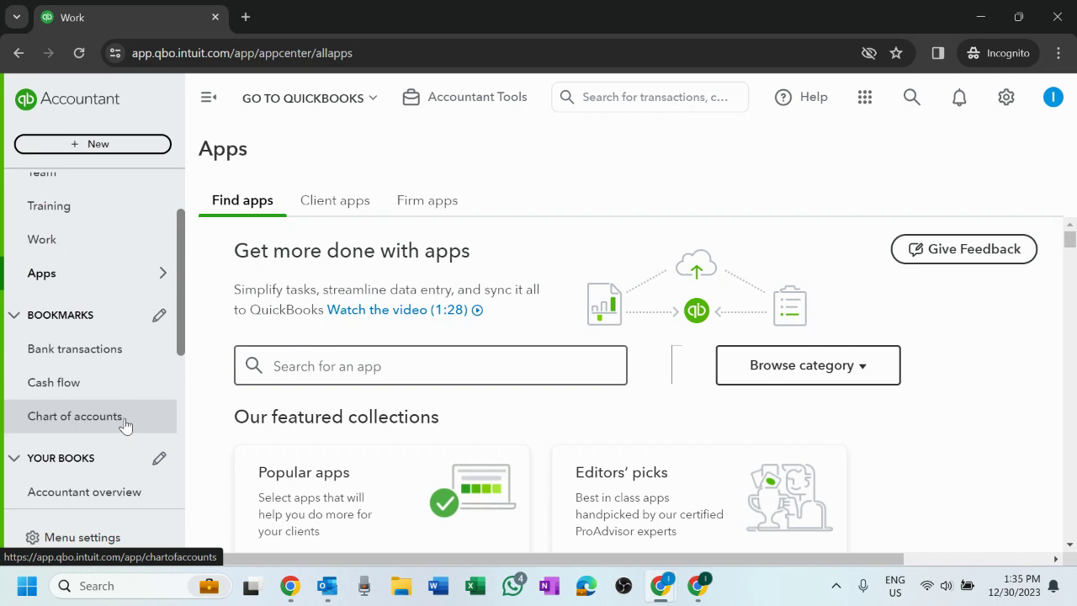
pyautogui.scroll(-2, 96, 392)
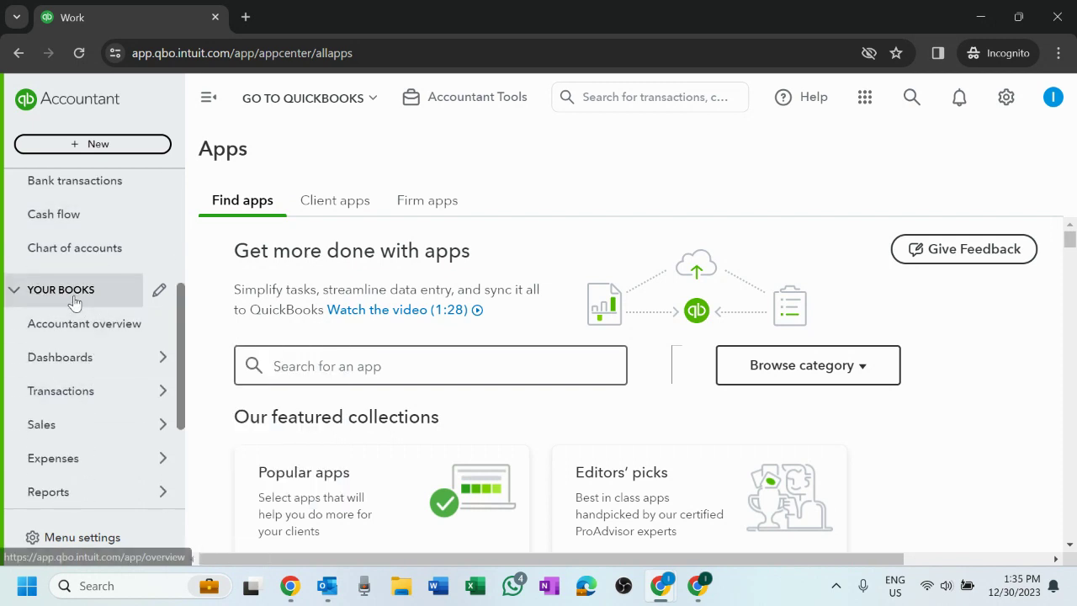
pyautogui.scroll(-2, 79, 382)
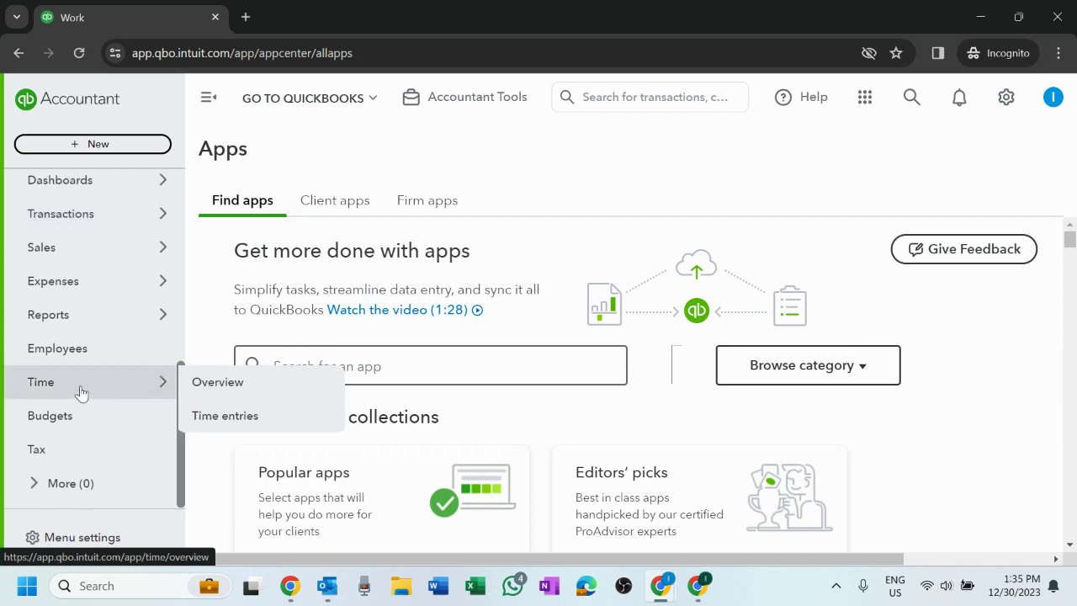
pyautogui.scroll(4, 81, 387)
pyautogui.scroll(1, 79, 389)
pyautogui.scroll(-5, 79, 394)
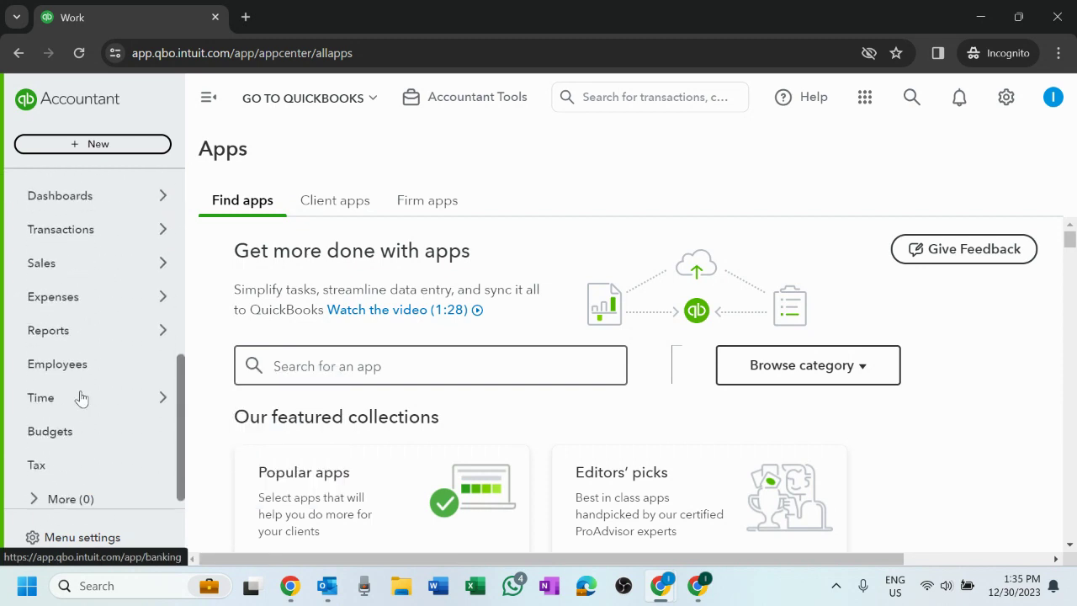
# - Open the Accountant overview under Your Books
pyautogui.moveTo(35, 301)
pyautogui.scroll(5, 67, 353)
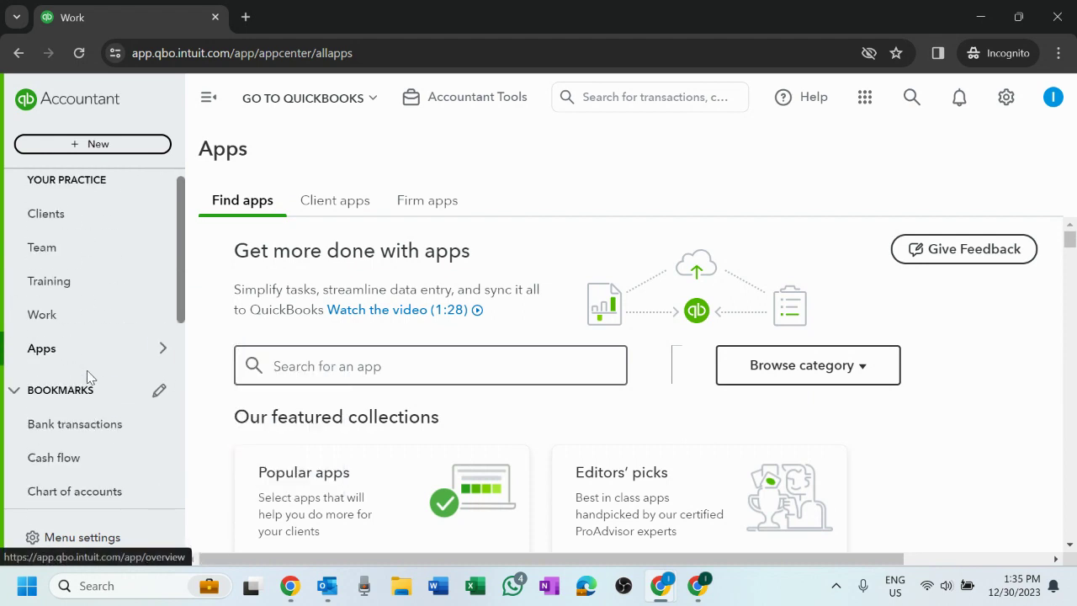
pyautogui.scroll(-4, 103, 387)
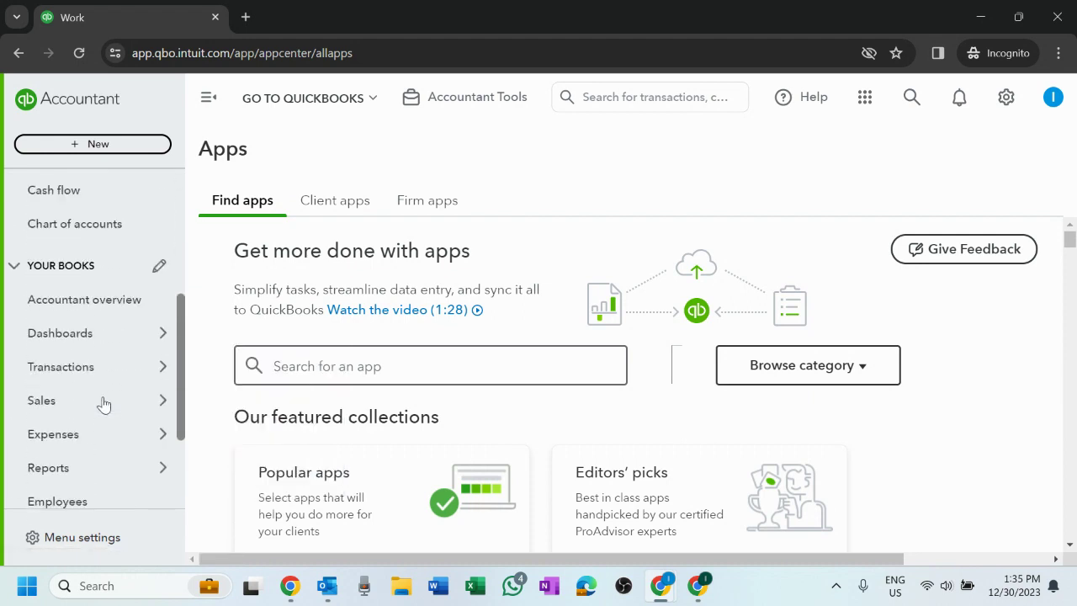
pyautogui.moveTo(108, 410)
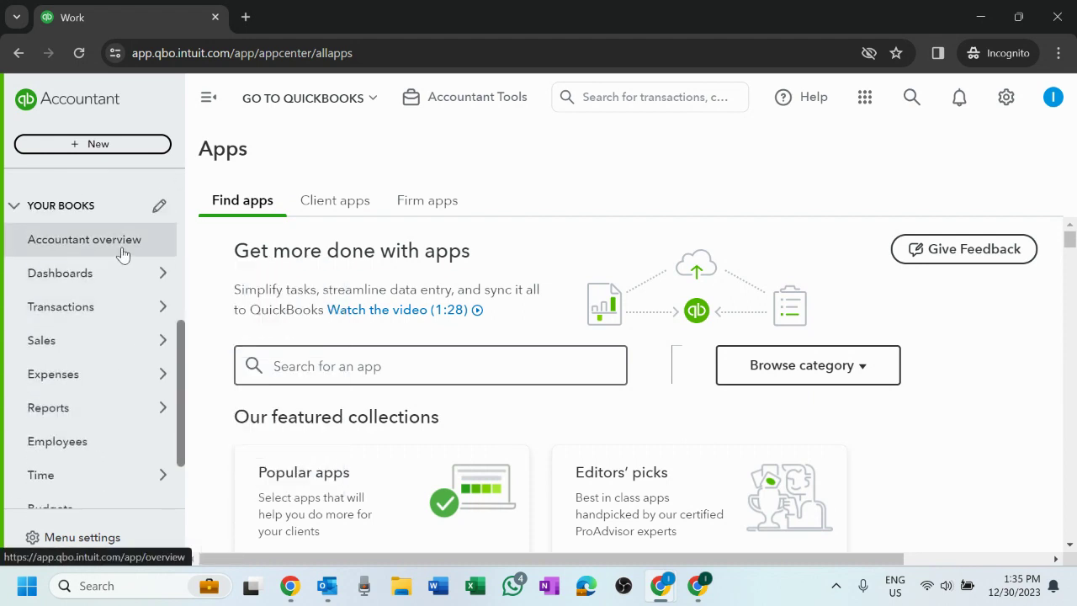
pyautogui.scroll(-1, 99, 336)
pyautogui.scroll(2, 98, 336)
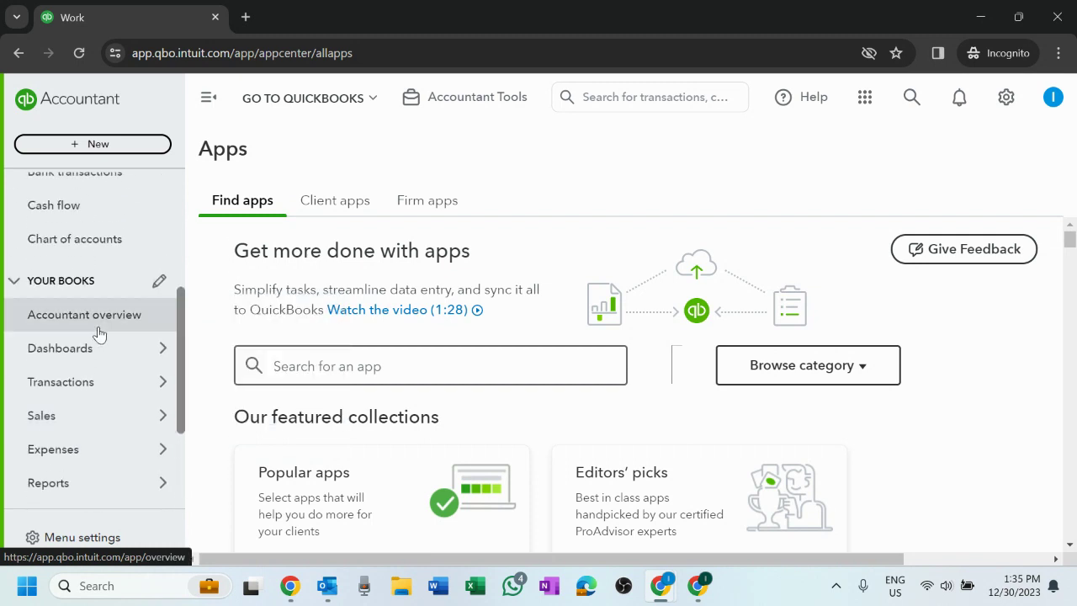
pyautogui.click(98, 320)
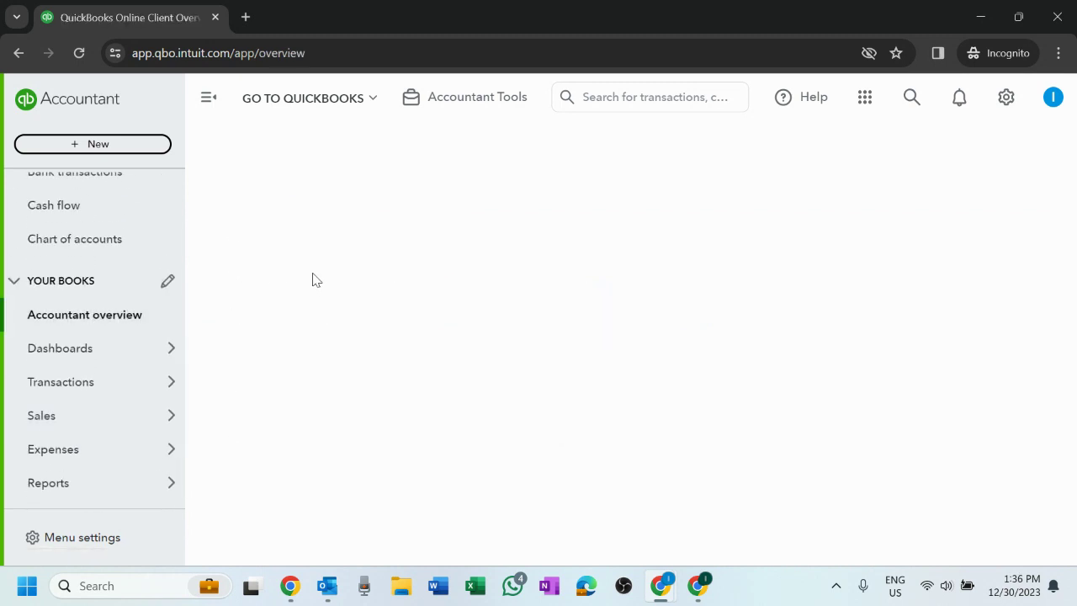
# - Review the overview's setup, banking and transaction volume, then open Dashboards > Get things done
pyautogui.scroll(-1, 572, 217)
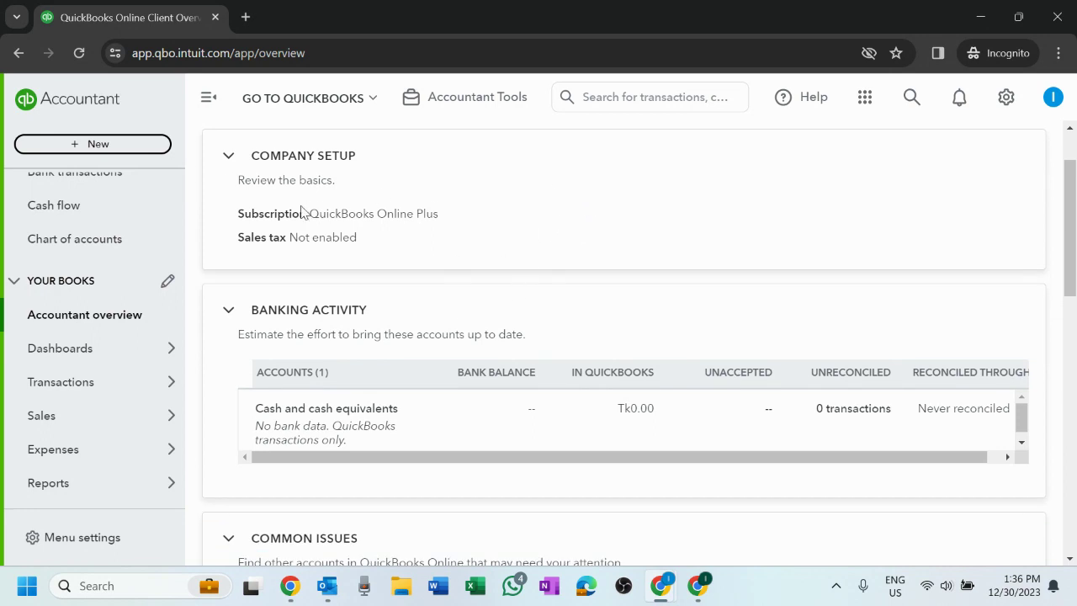
pyautogui.scroll(-7, 361, 242)
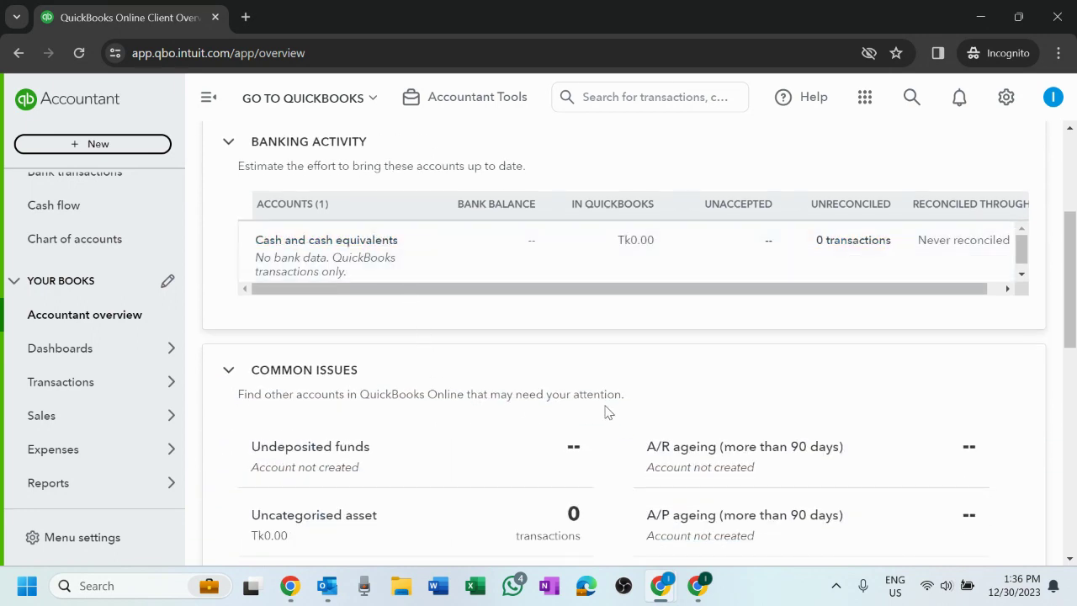
pyautogui.scroll(-3, 783, 359)
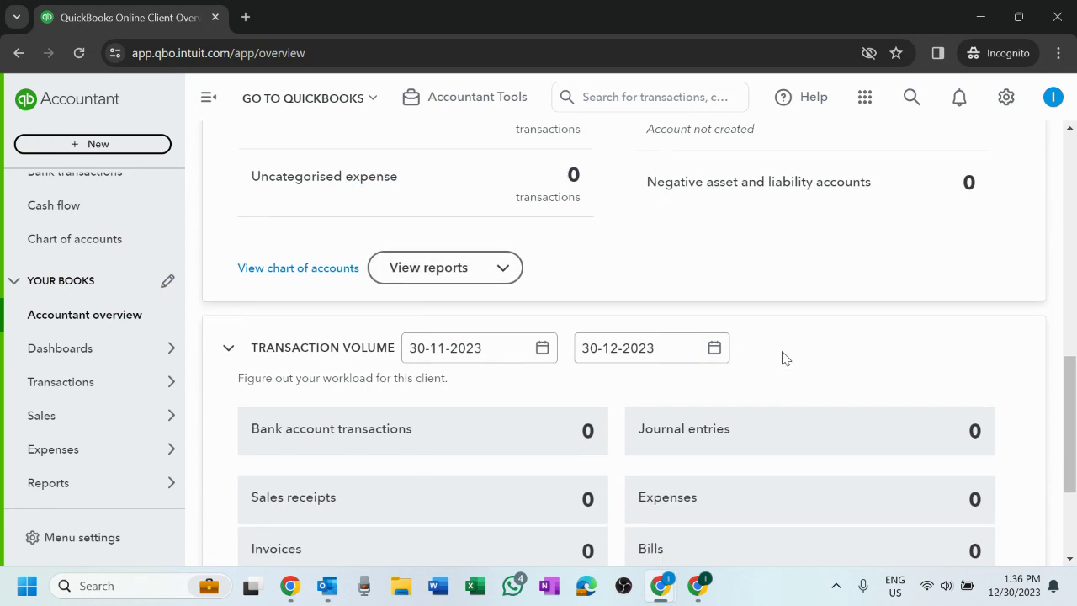
pyautogui.moveTo(199, 450)
pyautogui.moveTo(96, 348)
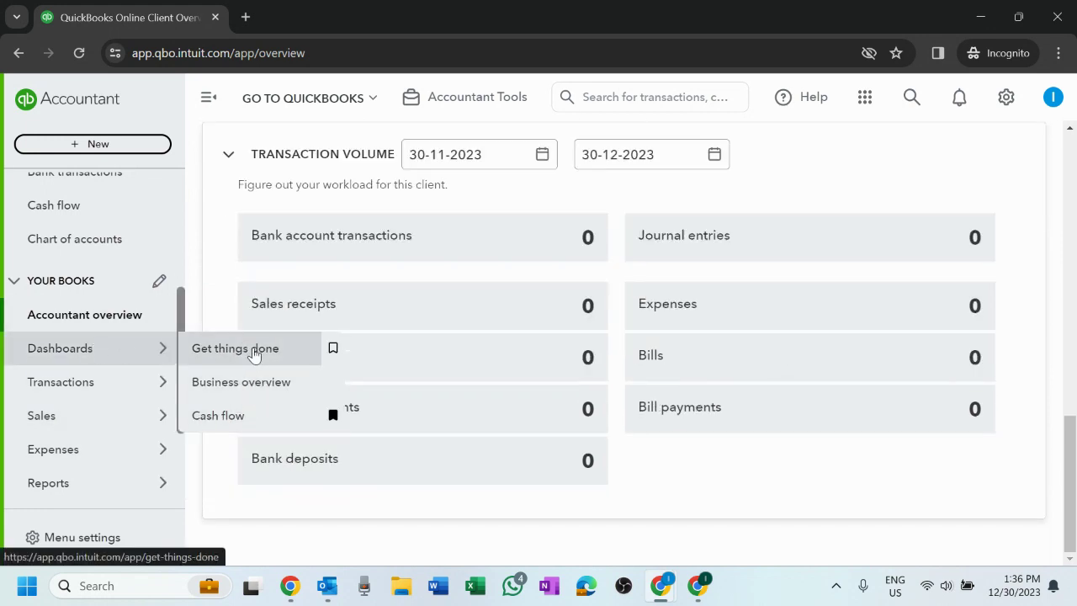
pyautogui.click(77, 355)
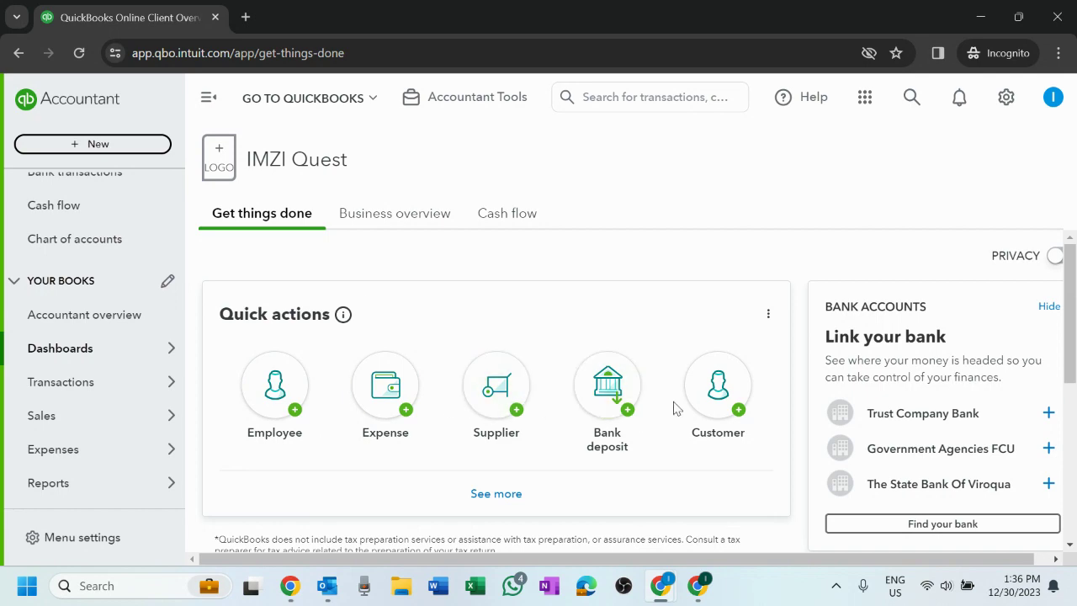
# - View the Business overview and Cash flow dashboards, then return to Get things done
pyautogui.scroll(-3, 606, 291)
pyautogui.scroll(3, 546, 303)
pyautogui.moveTo(136, 359)
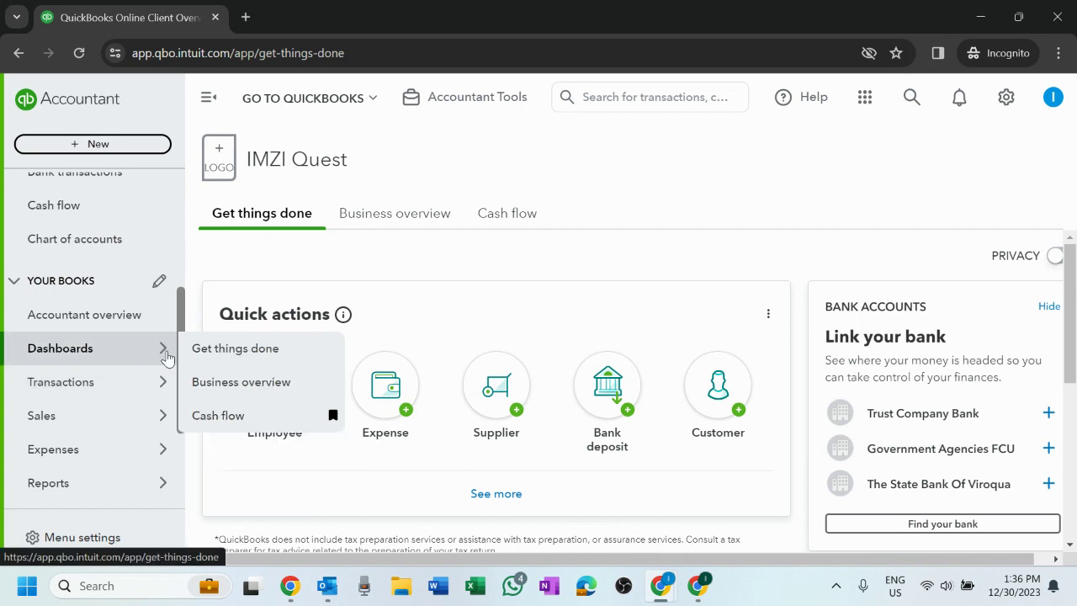
pyautogui.click(444, 220)
pyautogui.click(512, 217)
pyautogui.click(294, 216)
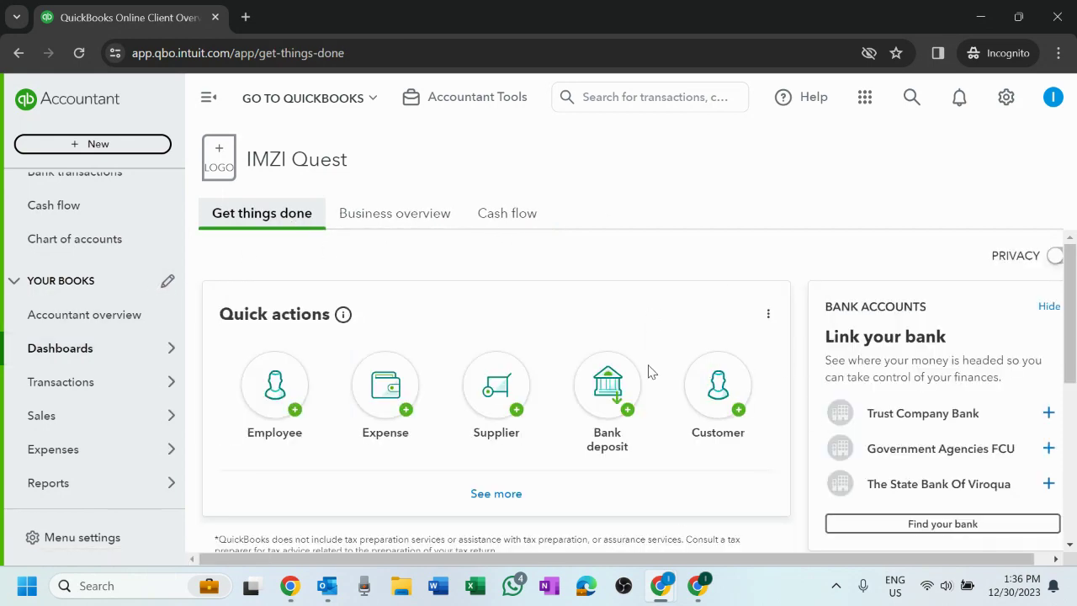
# - Expand the full list of quick actions, then go to the Bank transactions page
pyautogui.scroll(-4, 647, 370)
pyautogui.scroll(4, 648, 370)
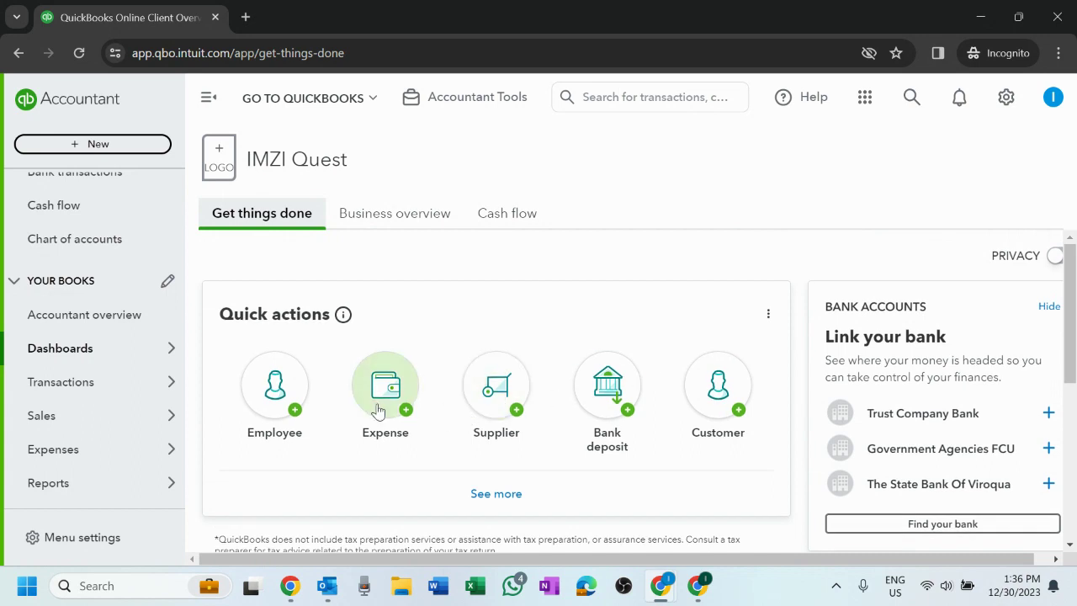
pyautogui.click(520, 498)
pyautogui.scroll(-1, 625, 416)
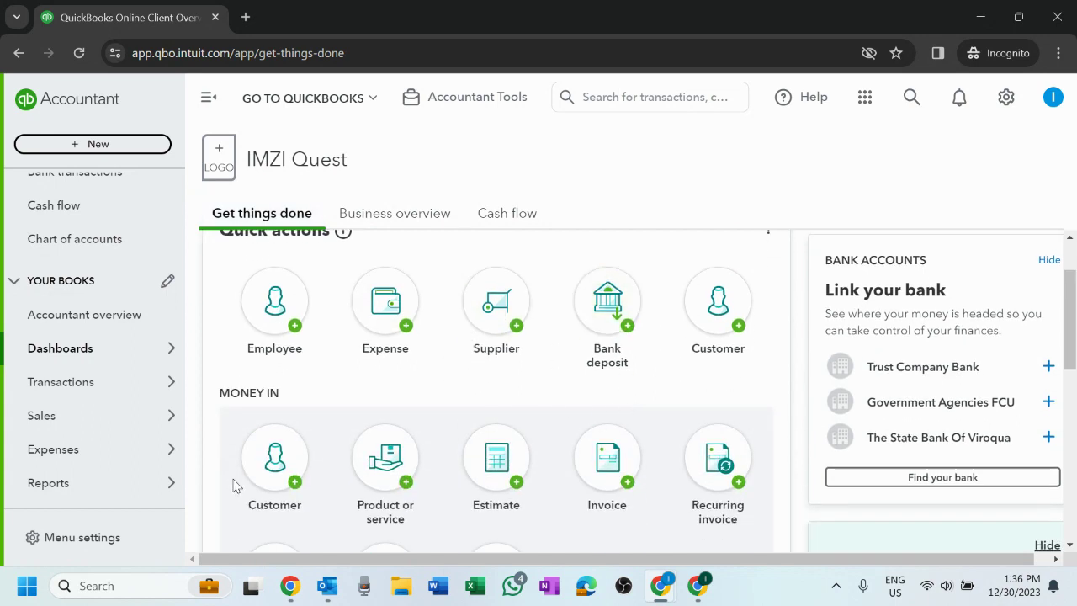
pyautogui.scroll(-5, 628, 462)
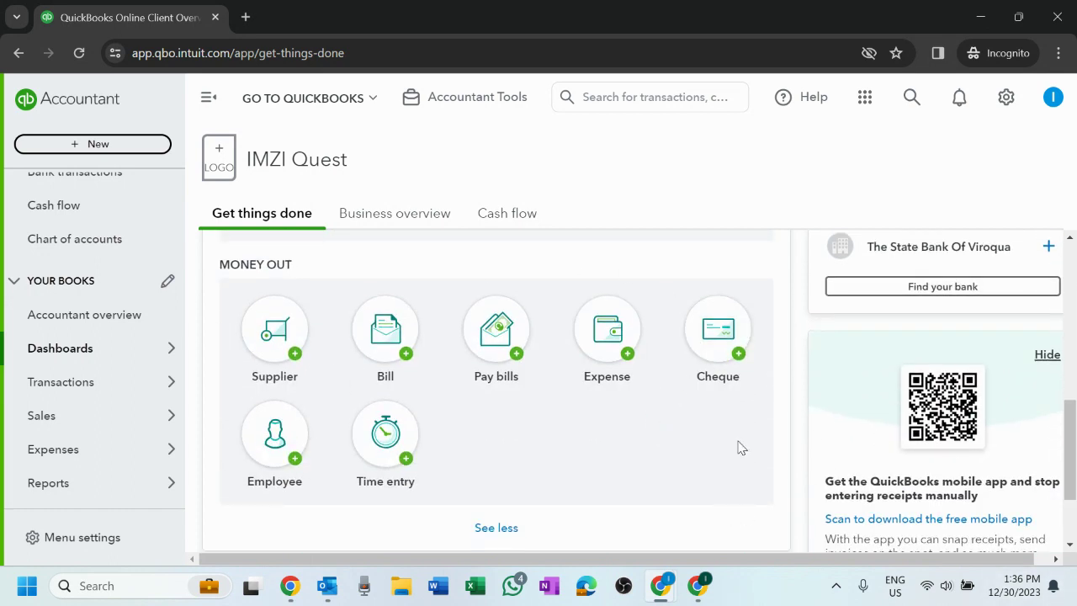
pyautogui.click(104, 382)
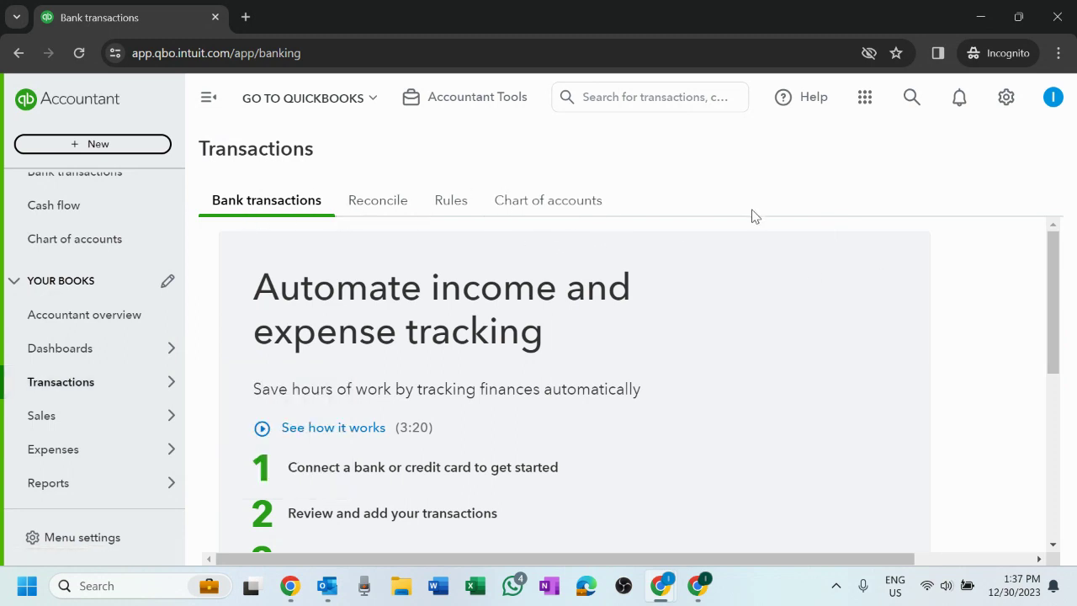
# - Switch from Bank transactions to the Reconcile tab, then the Rules tab
pyautogui.scroll(-4, 663, 362)
pyautogui.scroll(4, 663, 362)
pyautogui.click(367, 207)
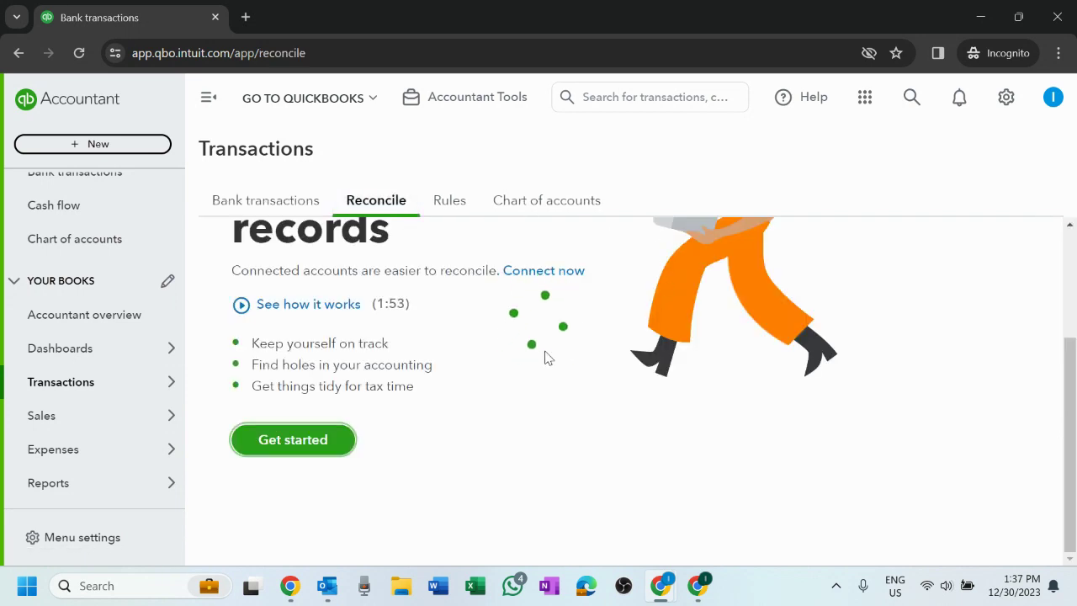
pyautogui.click(440, 207)
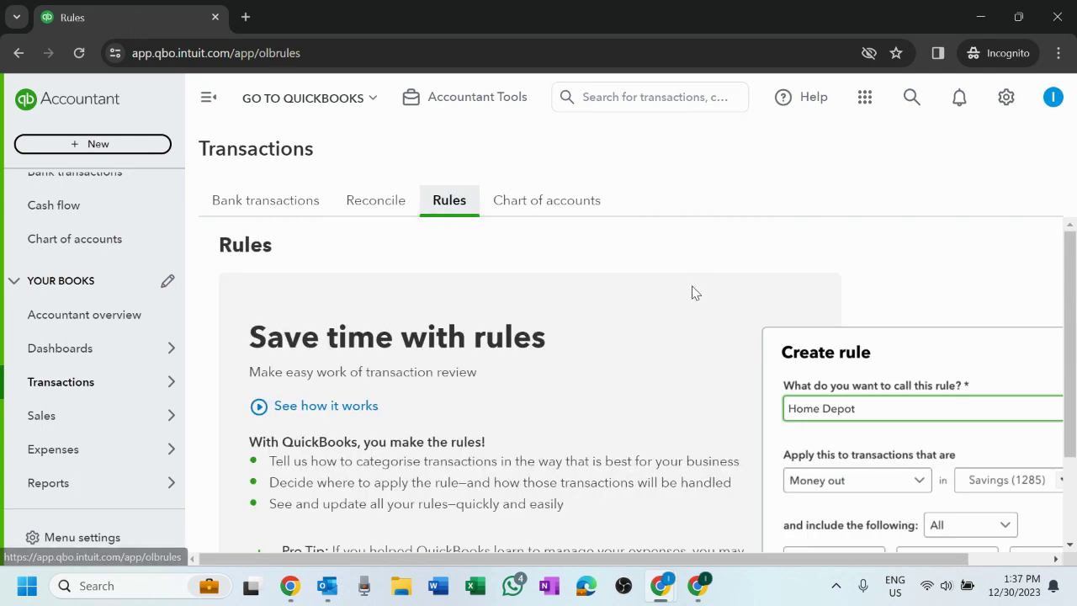
# - Scroll through the bank rules page, then move on to the Chart of accounts
pyautogui.scroll(2, 694, 299)
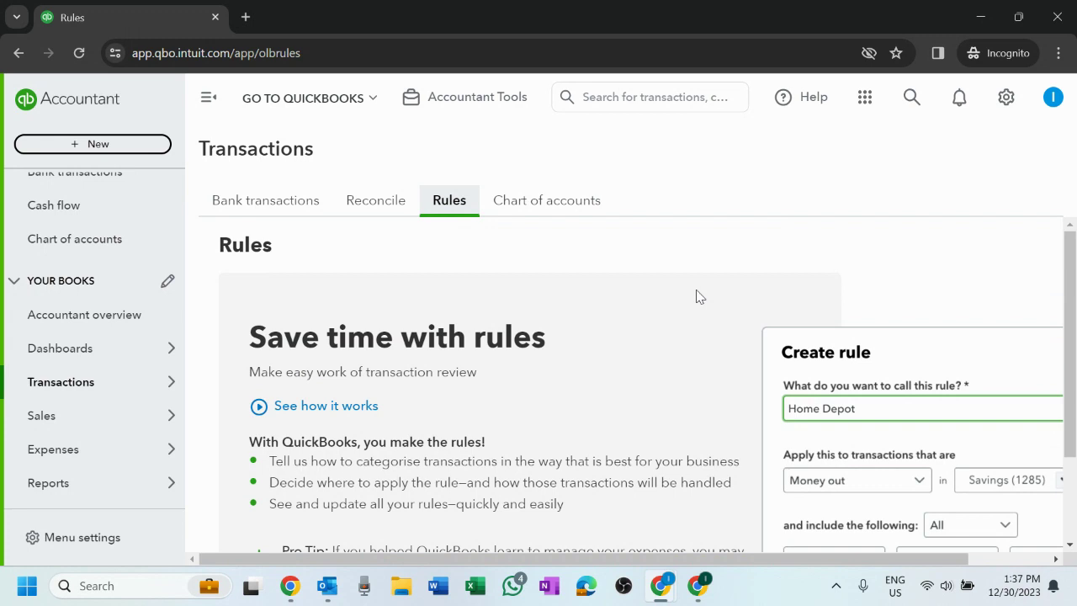
pyautogui.scroll(-2, 426, 348)
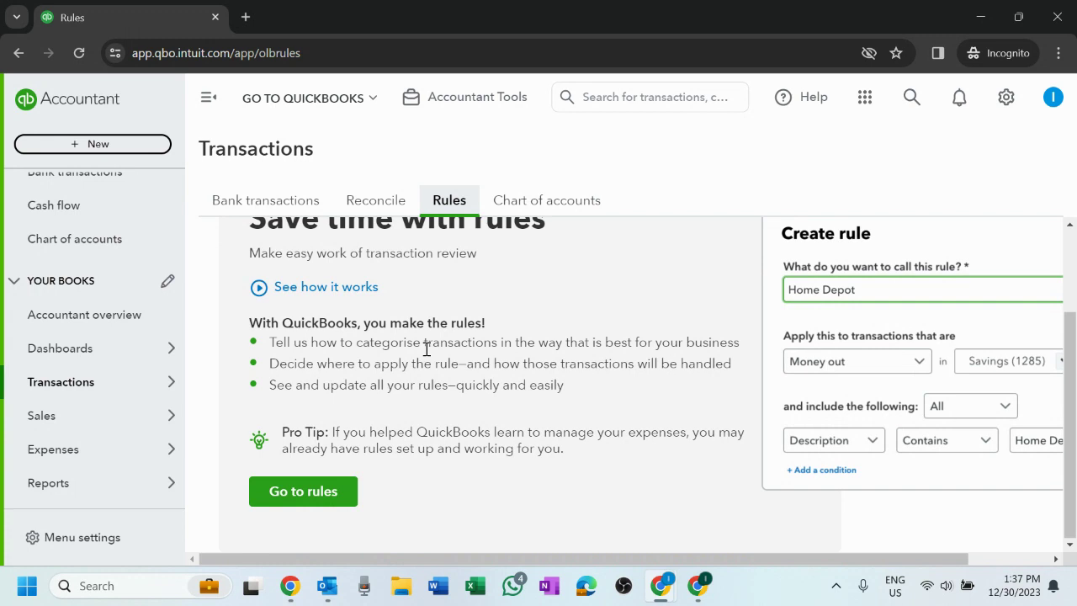
pyautogui.scroll(2, 441, 414)
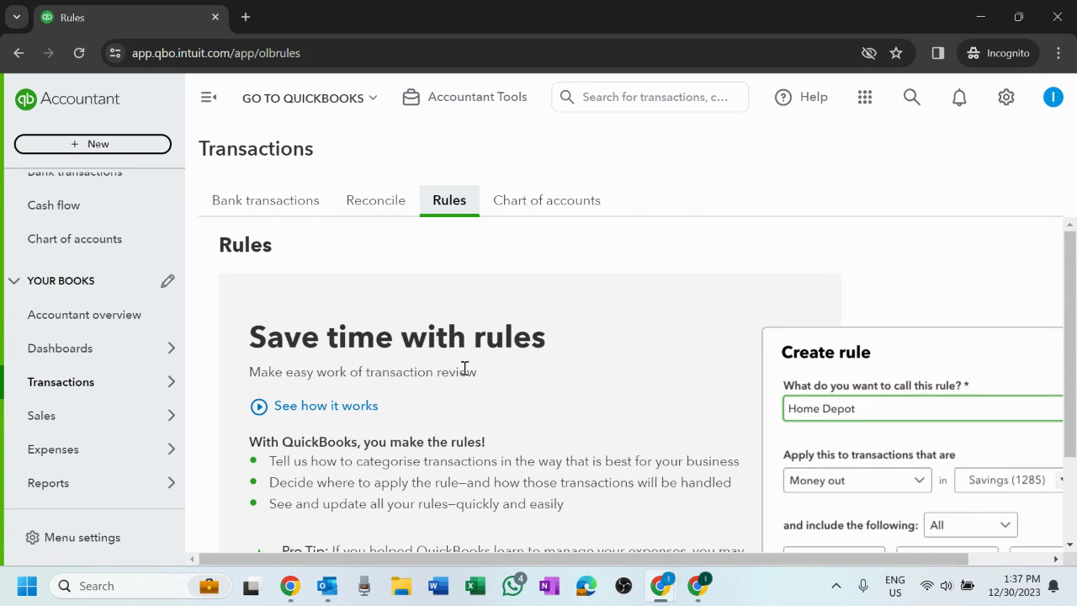
pyautogui.scroll(-2, 466, 364)
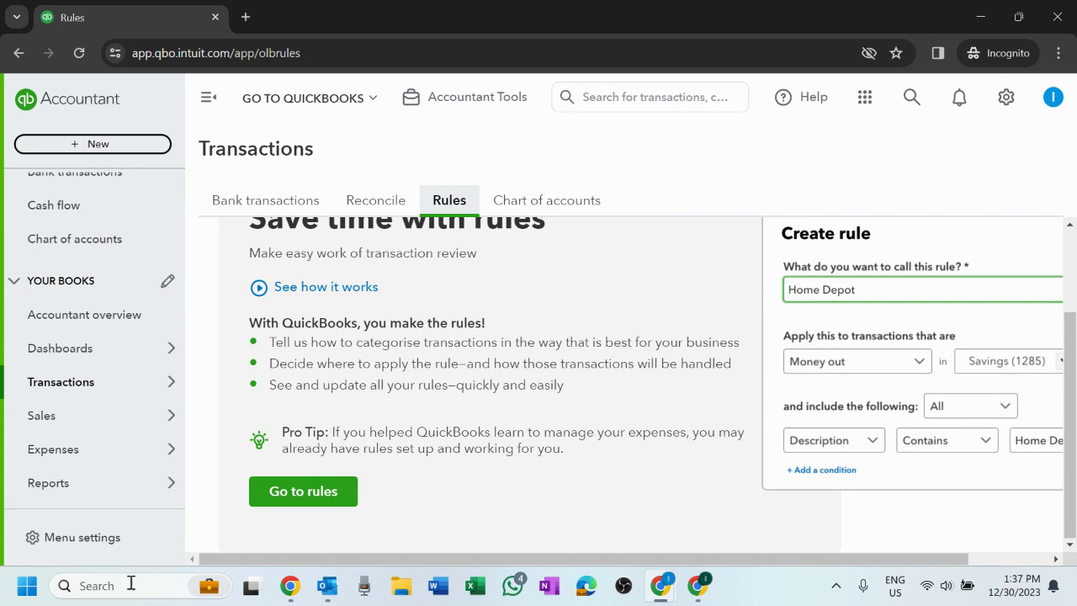
pyautogui.scroll(2, 474, 369)
pyautogui.click(560, 204)
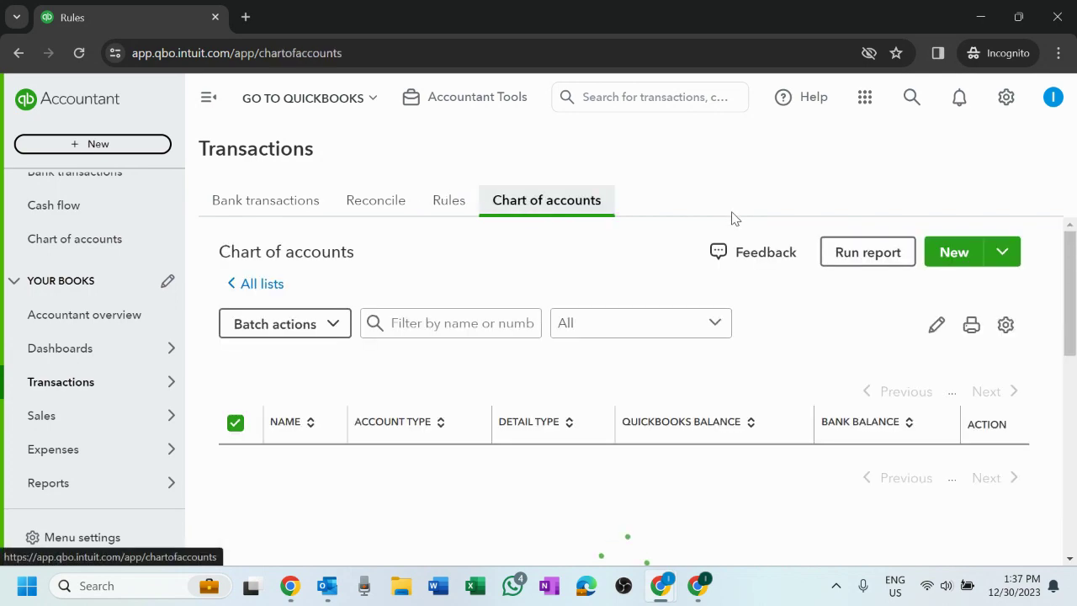
pyautogui.scroll(-6, 716, 337)
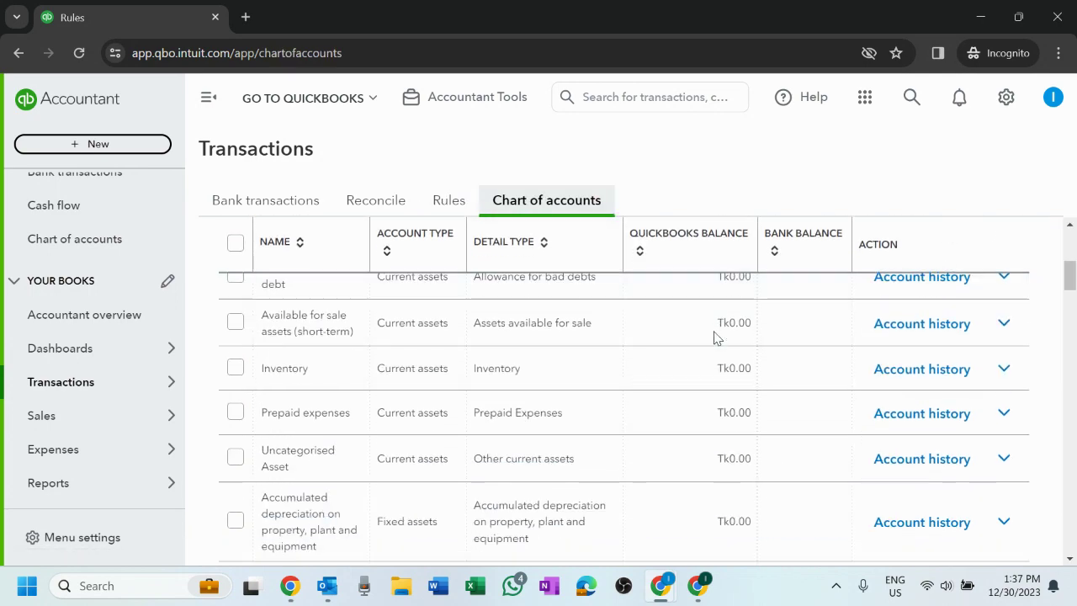
pyautogui.scroll(-15, 716, 337)
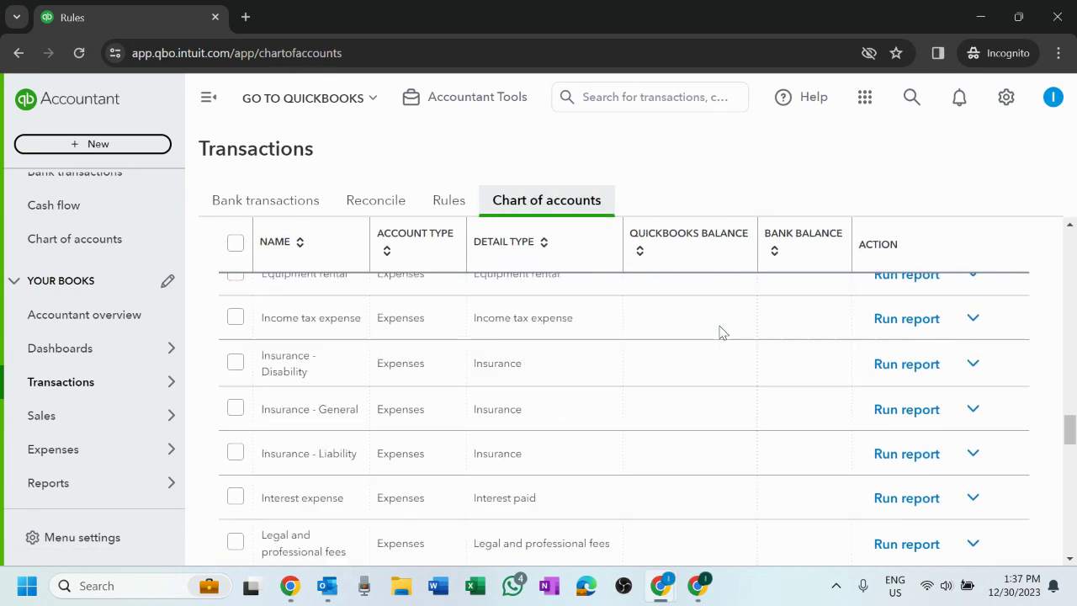
pyautogui.scroll(20, 719, 332)
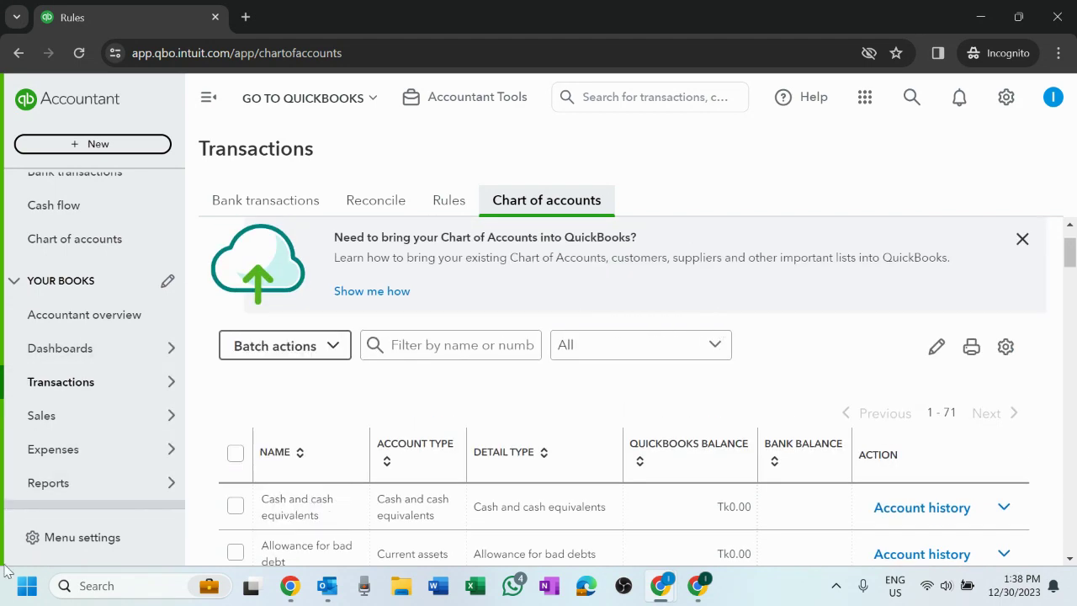
pyautogui.moveTo(91, 392)
pyautogui.moveTo(74, 419)
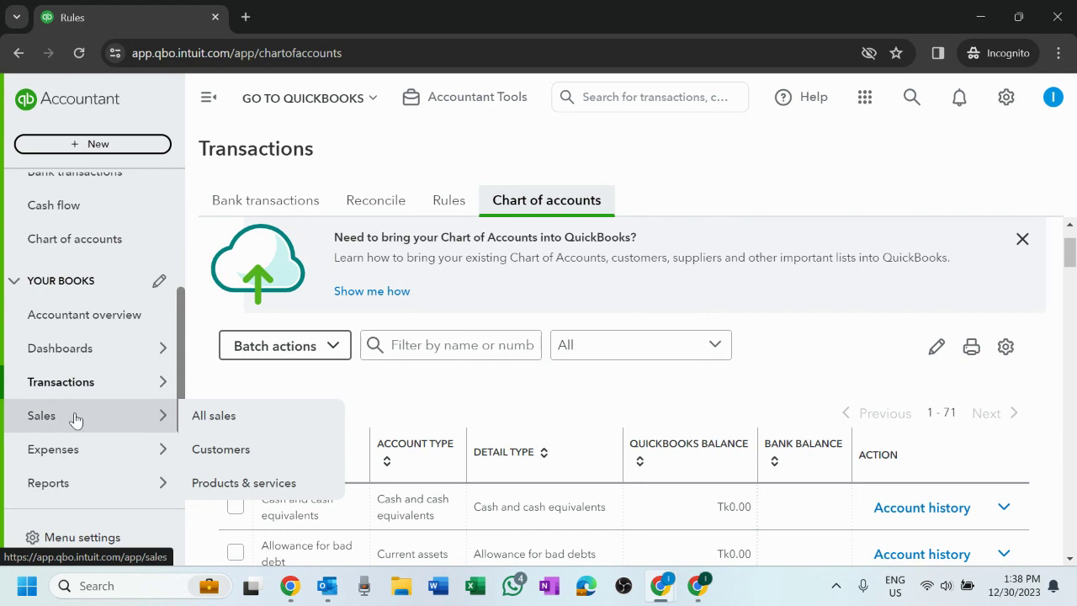
pyautogui.click(109, 420)
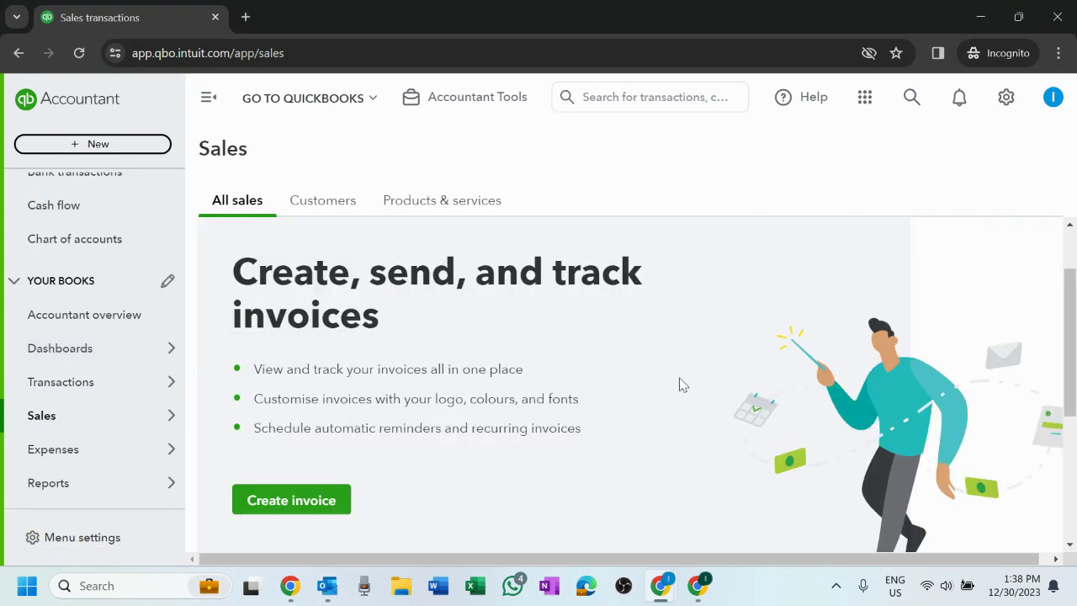
# - Scroll through the Sales invoices list, then switch to the Customers tab to see import or add-customer options
pyautogui.scroll(-2, 680, 384)
pyautogui.scroll(-2, 680, 384)
pyautogui.scroll(3, 678, 384)
pyautogui.scroll(-3, 680, 386)
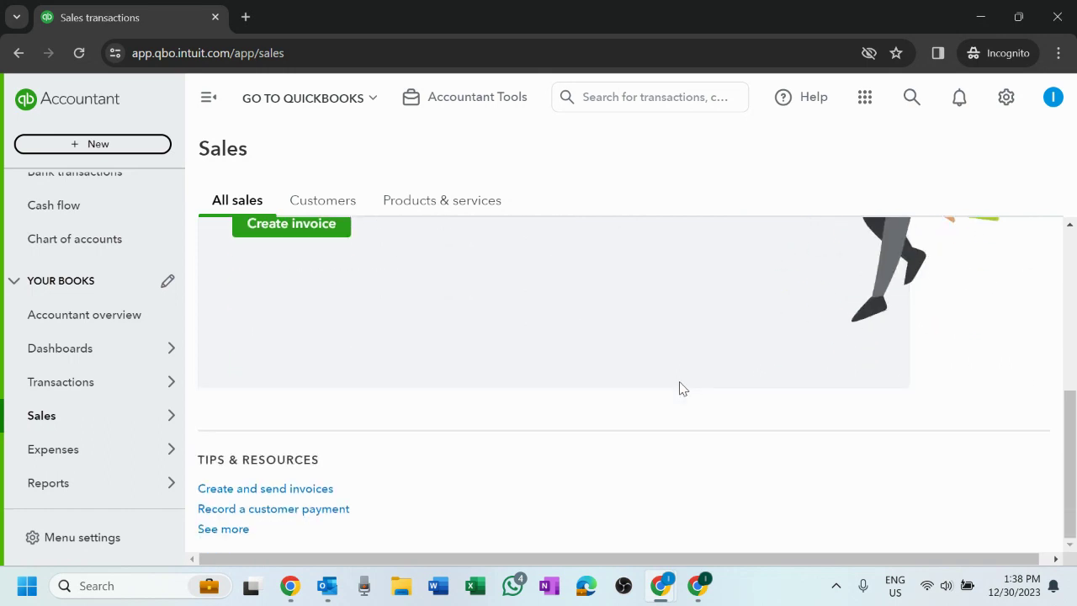
pyautogui.scroll(4, 680, 387)
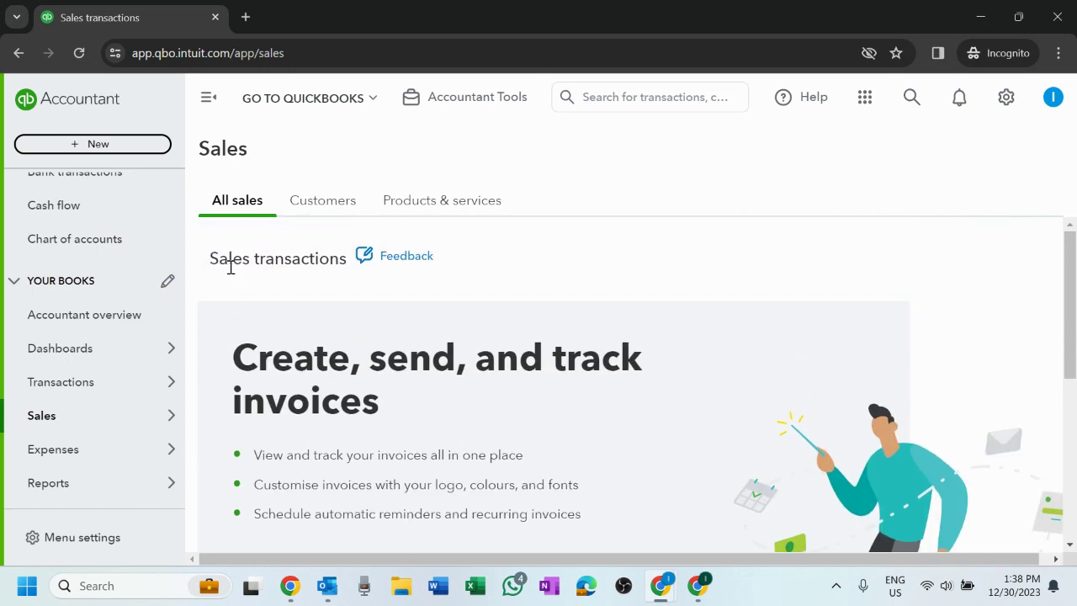
pyautogui.scroll(-4, 440, 409)
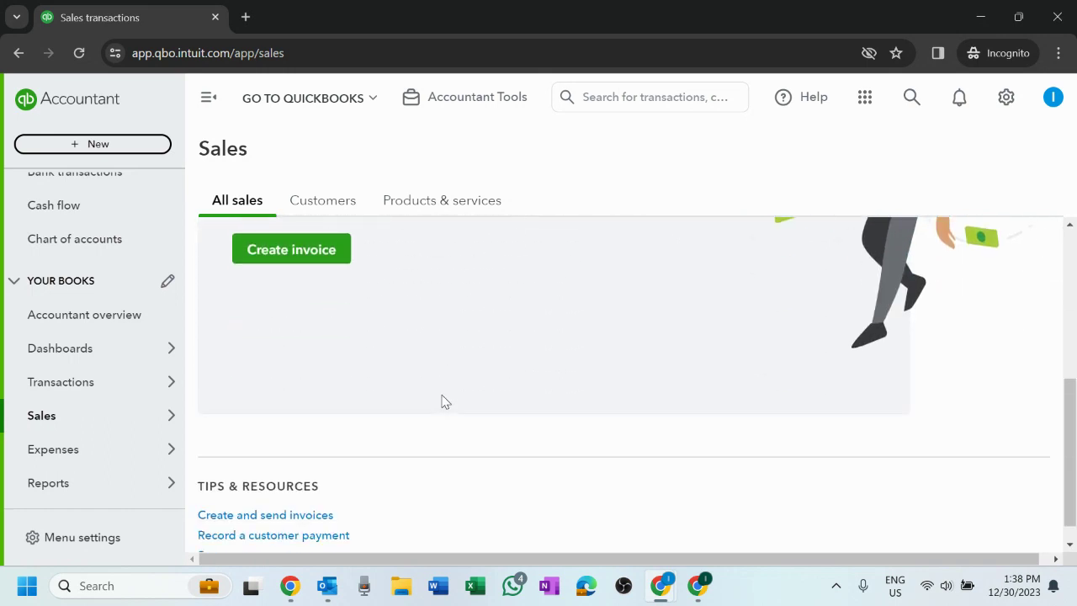
pyautogui.scroll(2, 442, 404)
pyautogui.scroll(-2, 445, 399)
pyautogui.scroll(2, 445, 399)
pyautogui.scroll(-2, 445, 399)
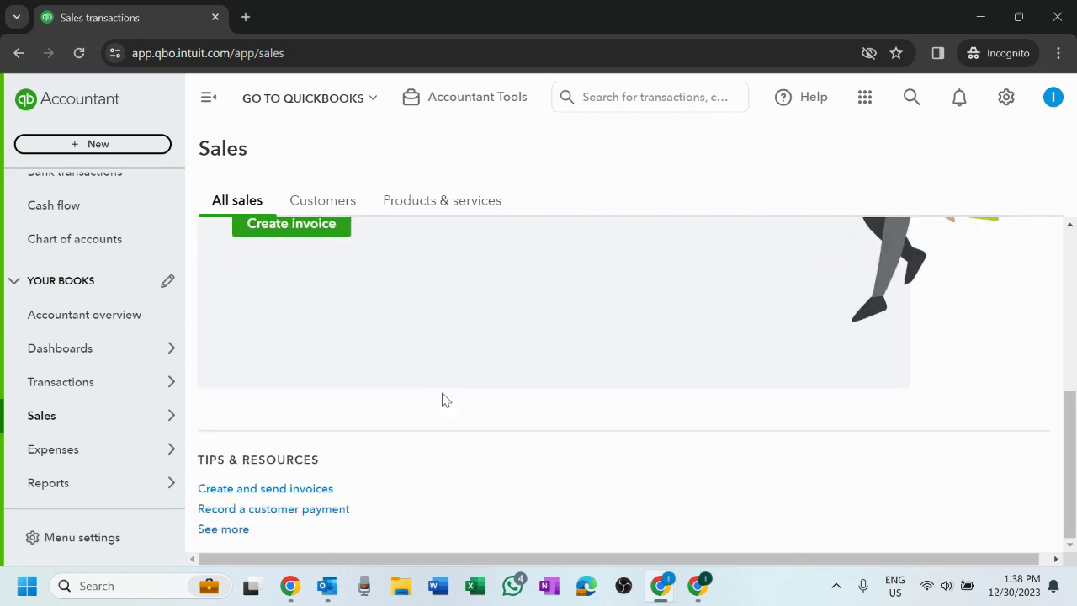
pyautogui.scroll(5, 445, 399)
pyautogui.click(316, 209)
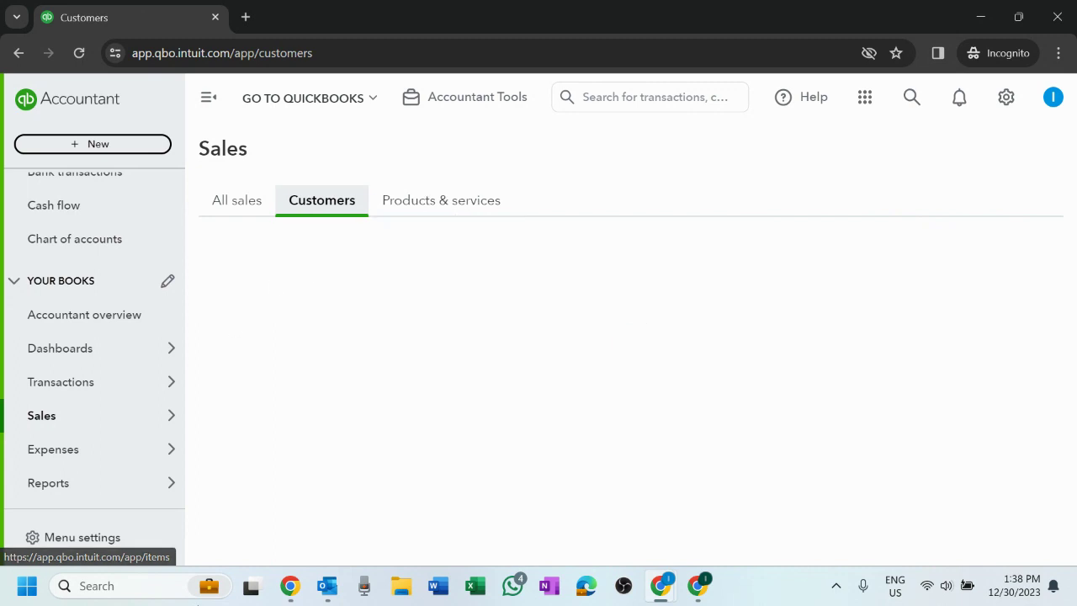
pyautogui.moveTo(96, 457)
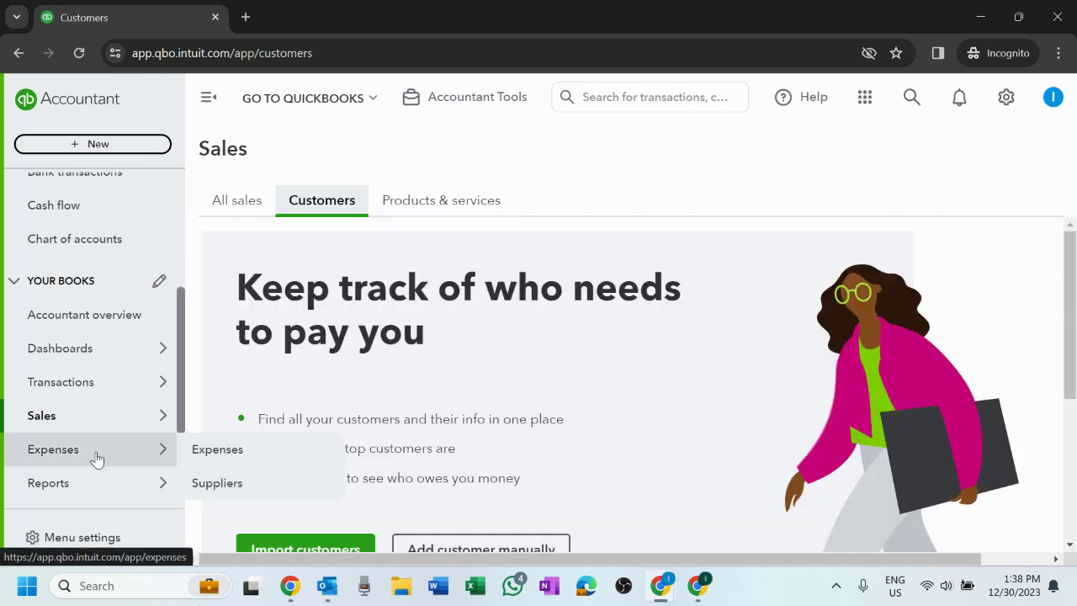
# - Open Expenses and flip between the Expenses and Suppliers tabs
pyautogui.click(84, 461)
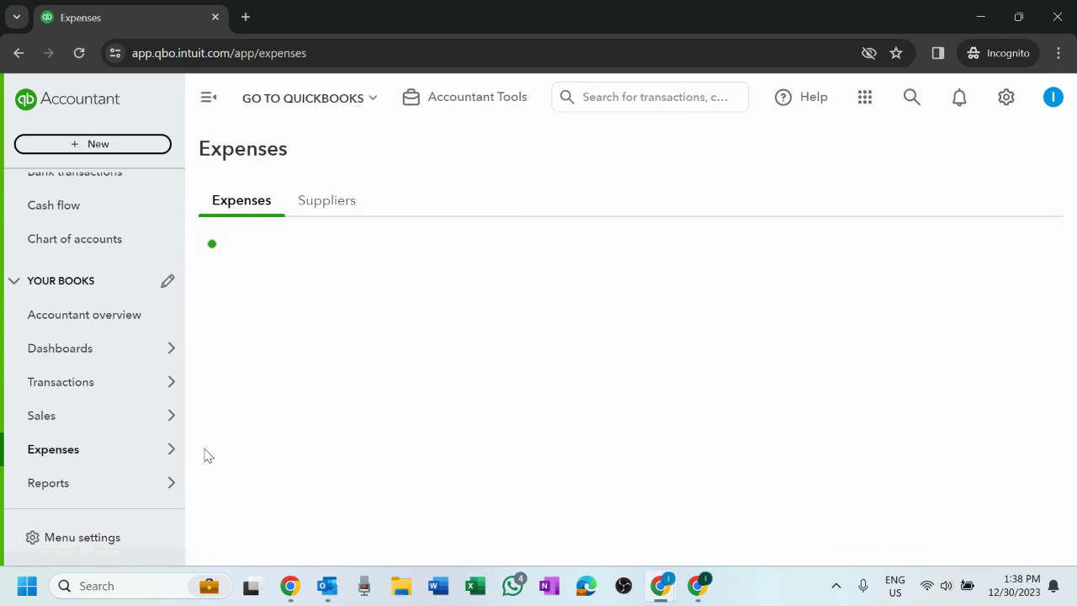
pyautogui.click(329, 209)
pyautogui.click(255, 210)
pyautogui.click(329, 211)
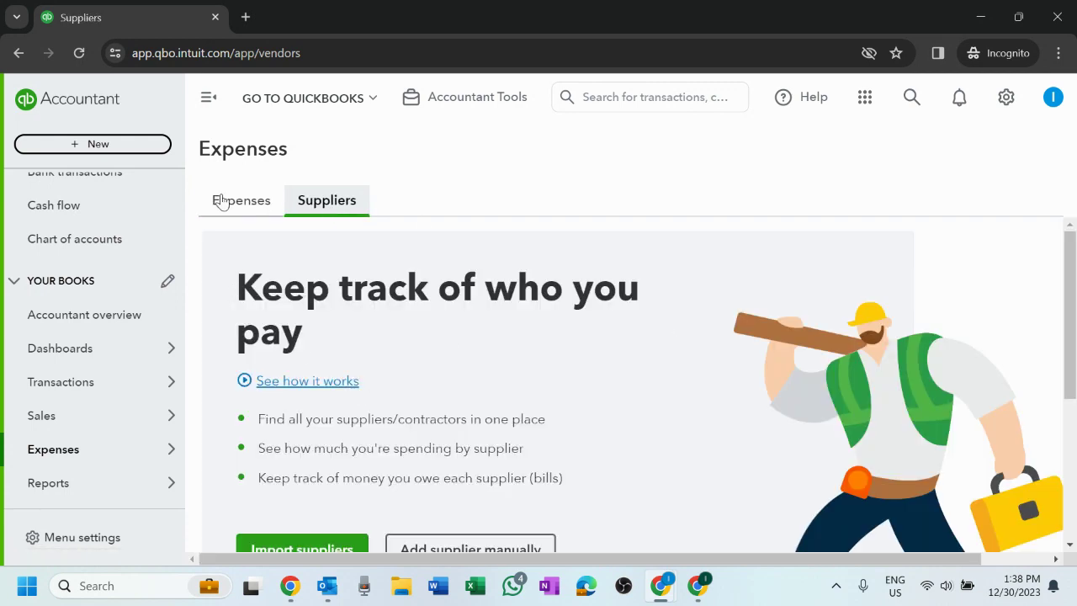
pyautogui.click(227, 202)
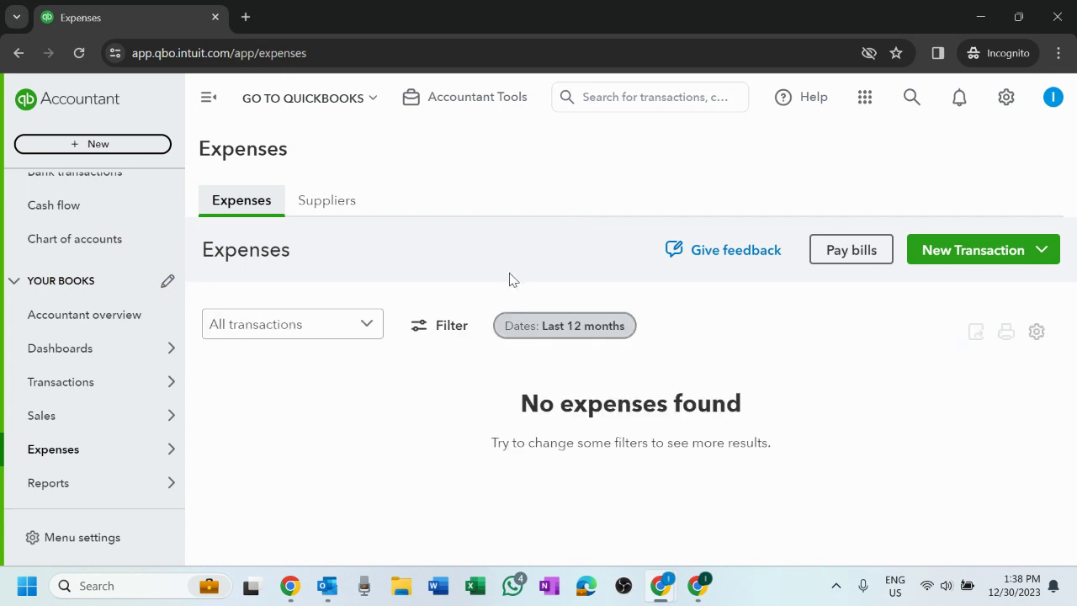
# - Settle on the Suppliers tab, with its import or add-supplier options, and scroll through it
pyautogui.click(340, 207)
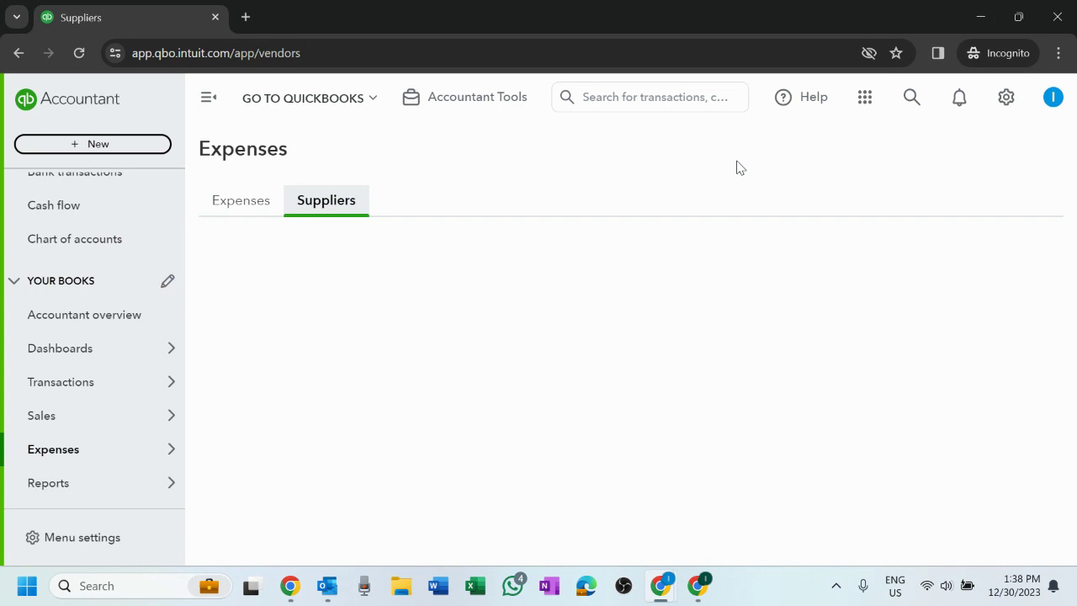
pyautogui.scroll(-2, 684, 310)
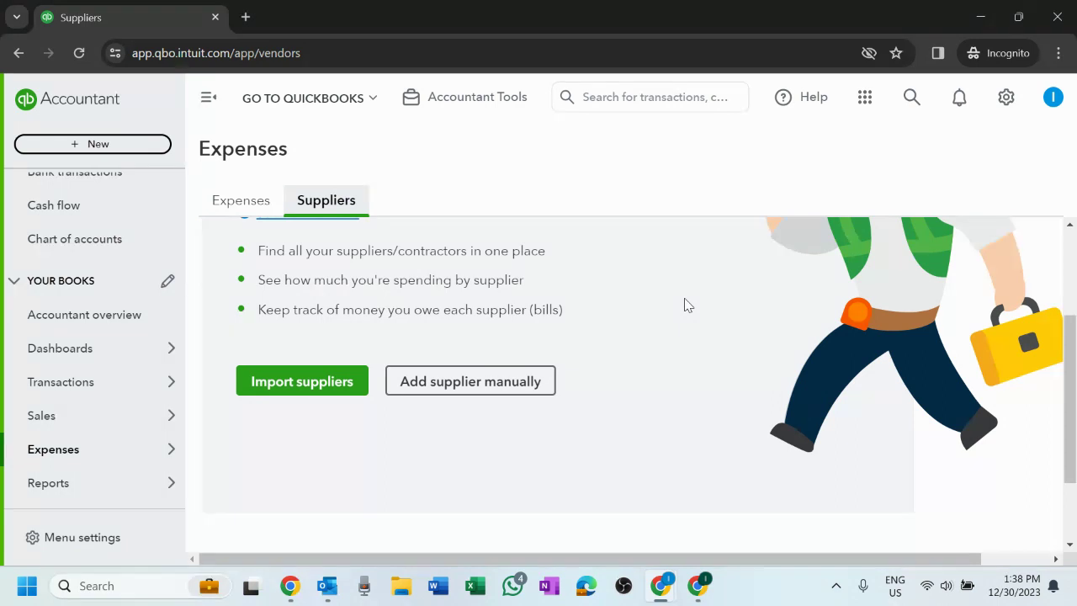
pyautogui.click(238, 211)
pyautogui.click(327, 202)
pyautogui.moveTo(87, 348)
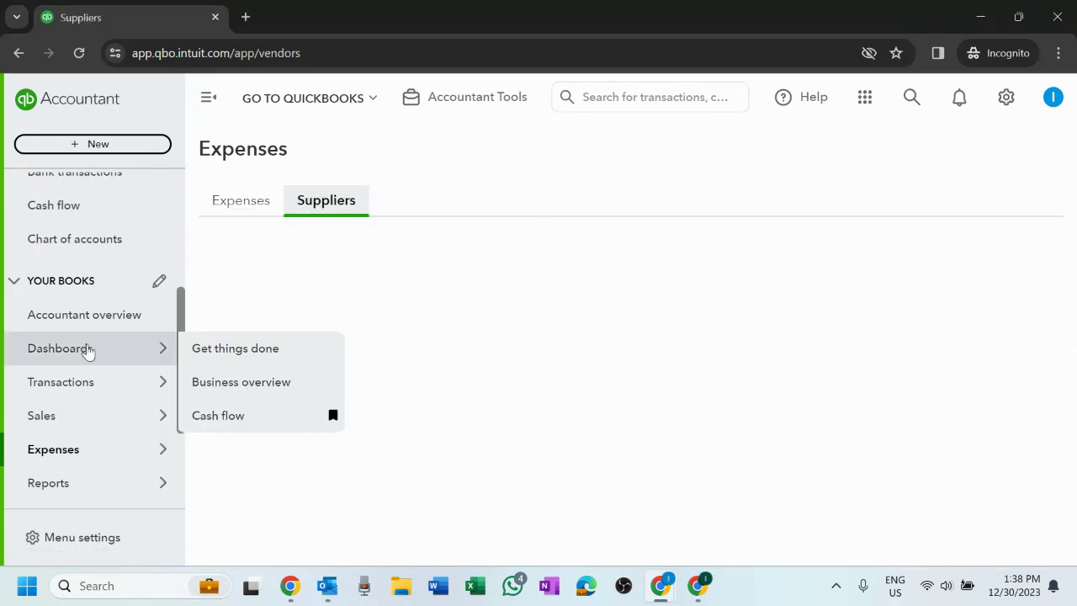
pyautogui.scroll(-1, 80, 357)
pyautogui.scroll(-1, 81, 357)
# - Open Reports and scroll down the Standard reports list
pyautogui.moveTo(103, 327)
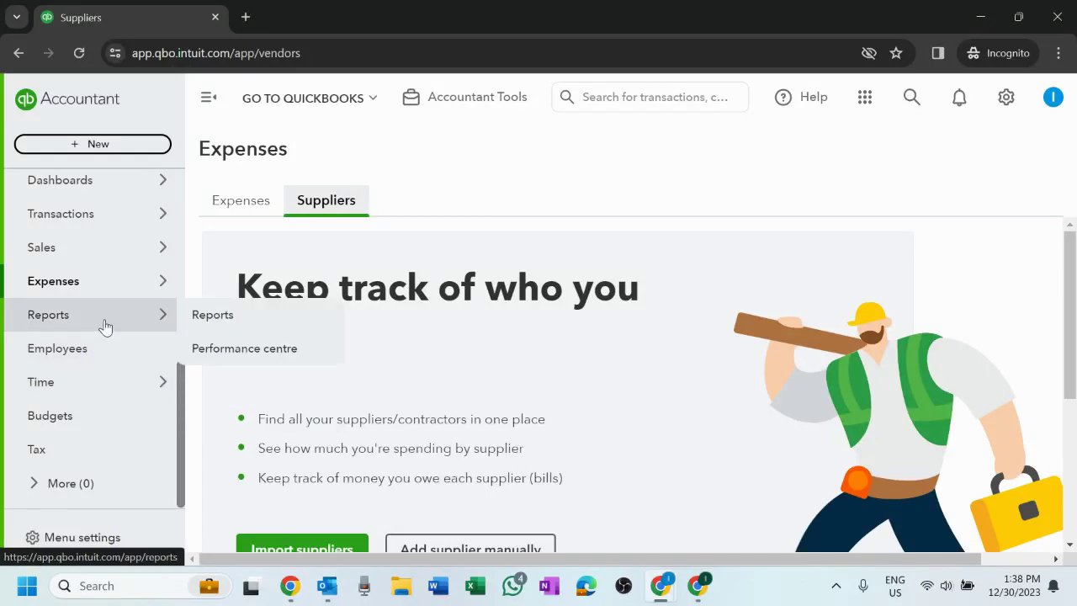
pyautogui.click(210, 325)
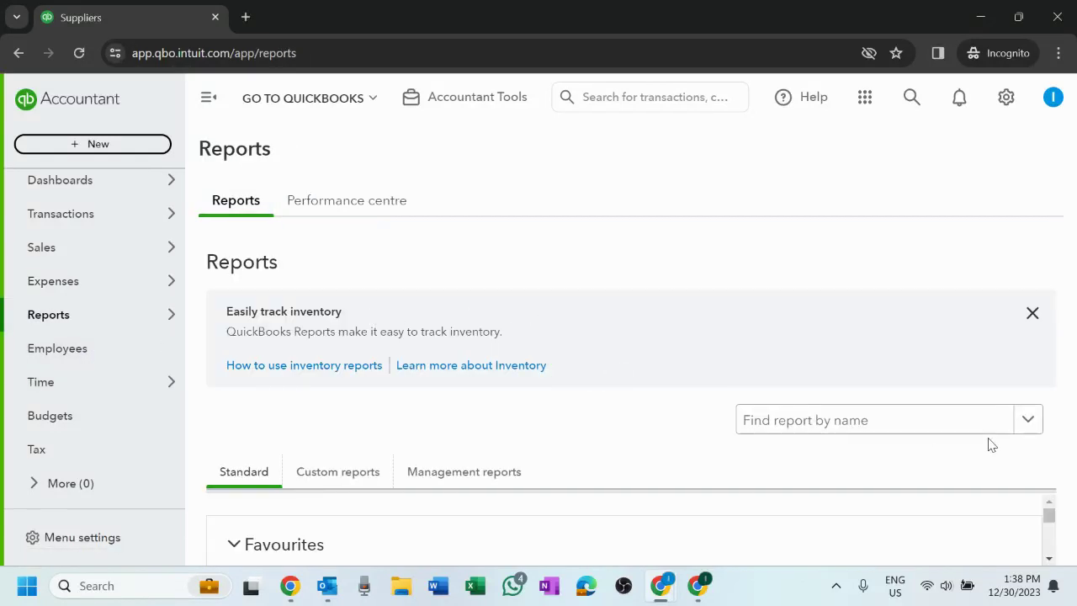
pyautogui.moveTo(1050, 517); pyautogui.dragTo(1049, 515)
pyautogui.scroll(-1, 418, 538)
pyautogui.scroll(-2, 418, 538)
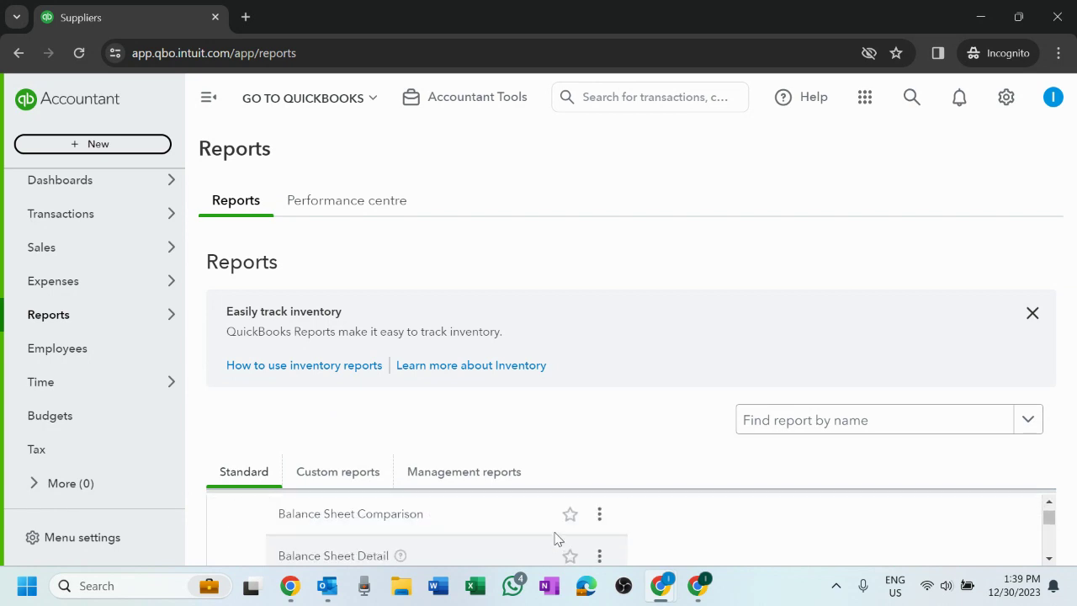
# - Switch through the Custom reports, Management reports and Performance centre tabs
pyautogui.click(336, 474)
pyautogui.click(490, 475)
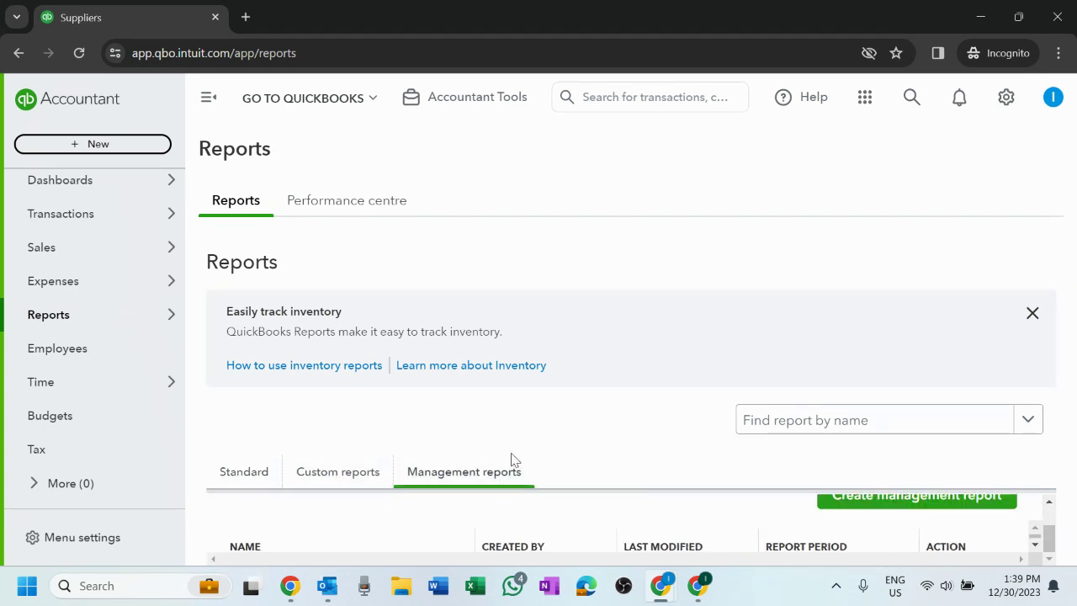
pyautogui.scroll(2, 741, 530)
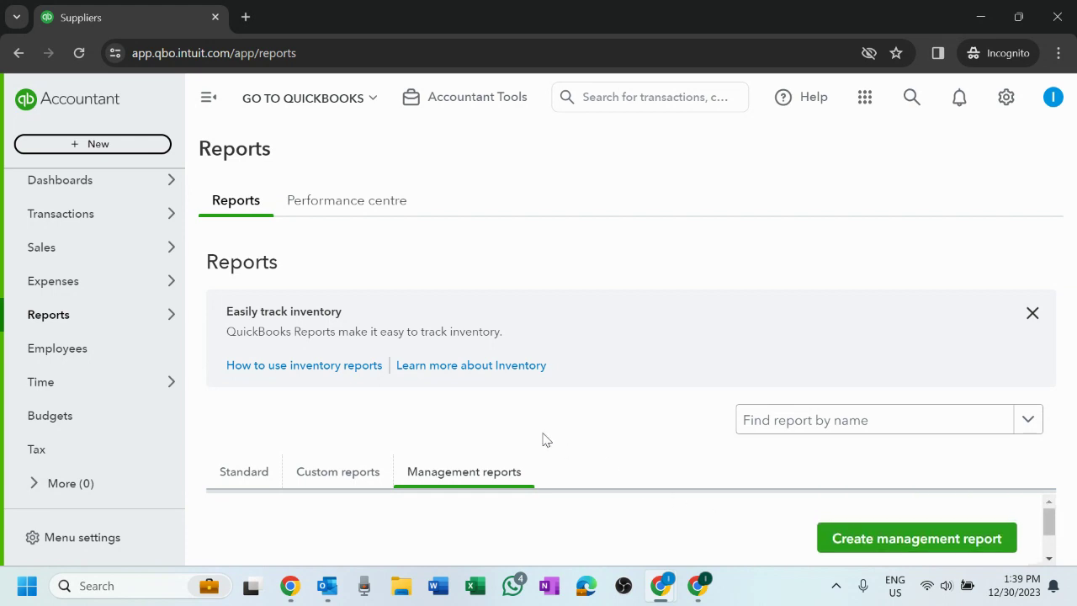
pyautogui.click(357, 211)
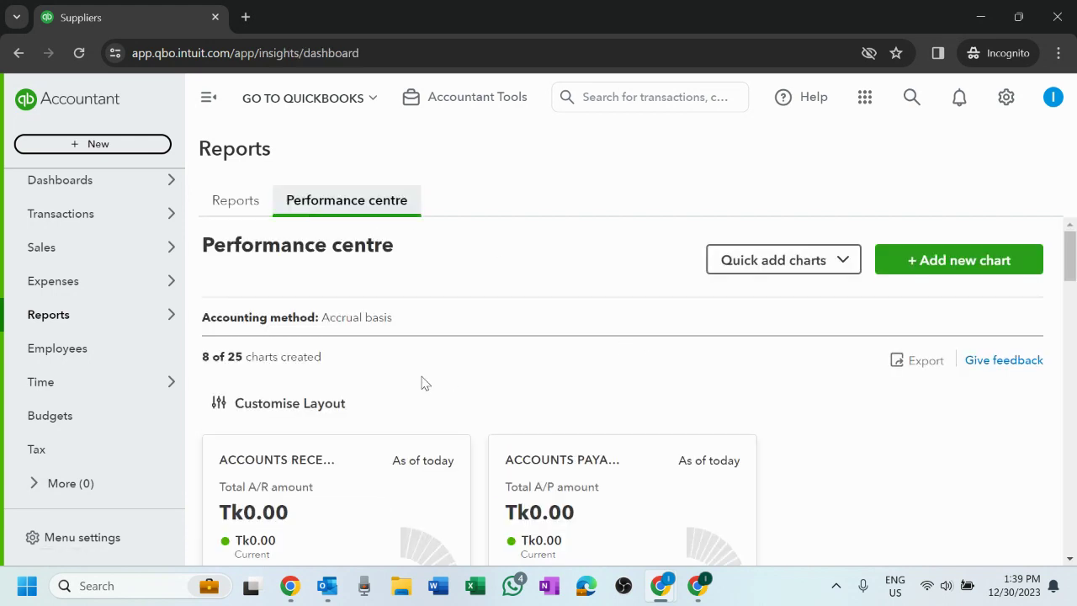
# - Scroll the Performance centre charts, from receivables and payables to Expenses and Revenue by time, and back
pyautogui.scroll(-2, 424, 382)
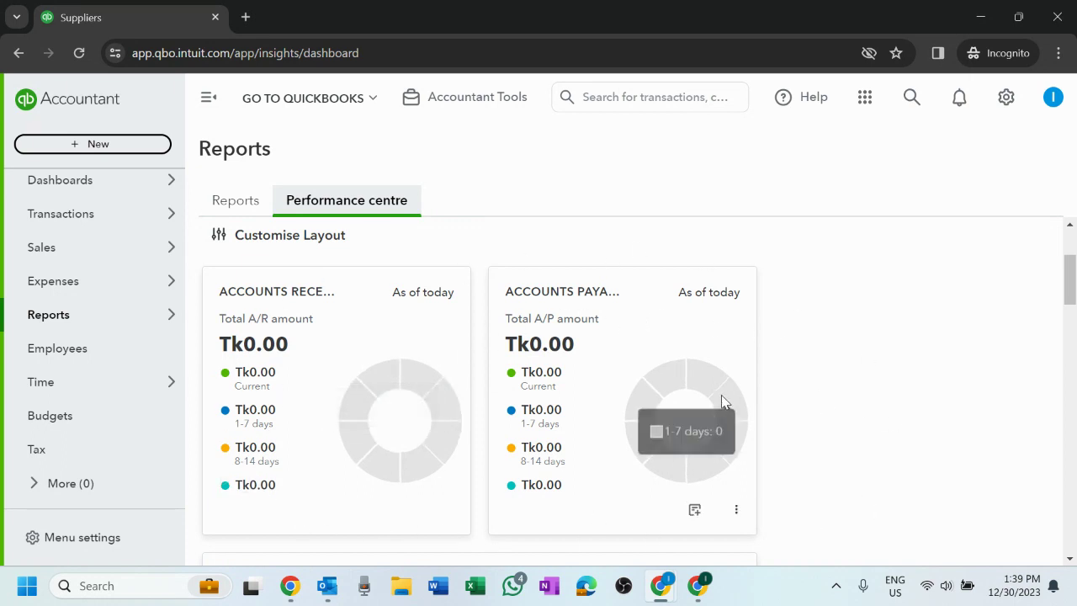
pyautogui.scroll(-5, 722, 402)
pyautogui.scroll(1, 721, 403)
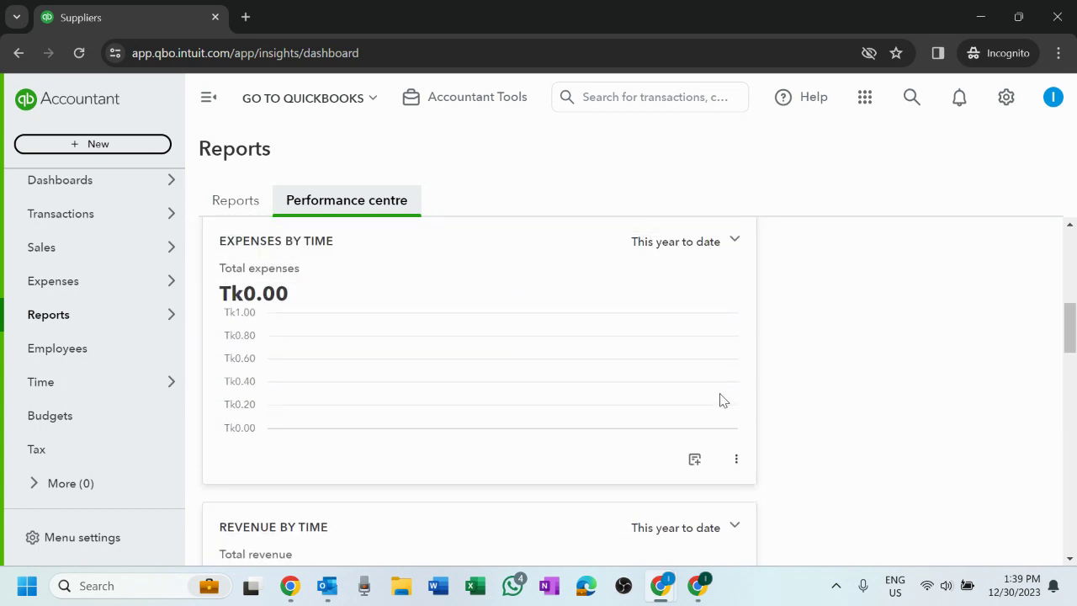
pyautogui.scroll(-15, 721, 397)
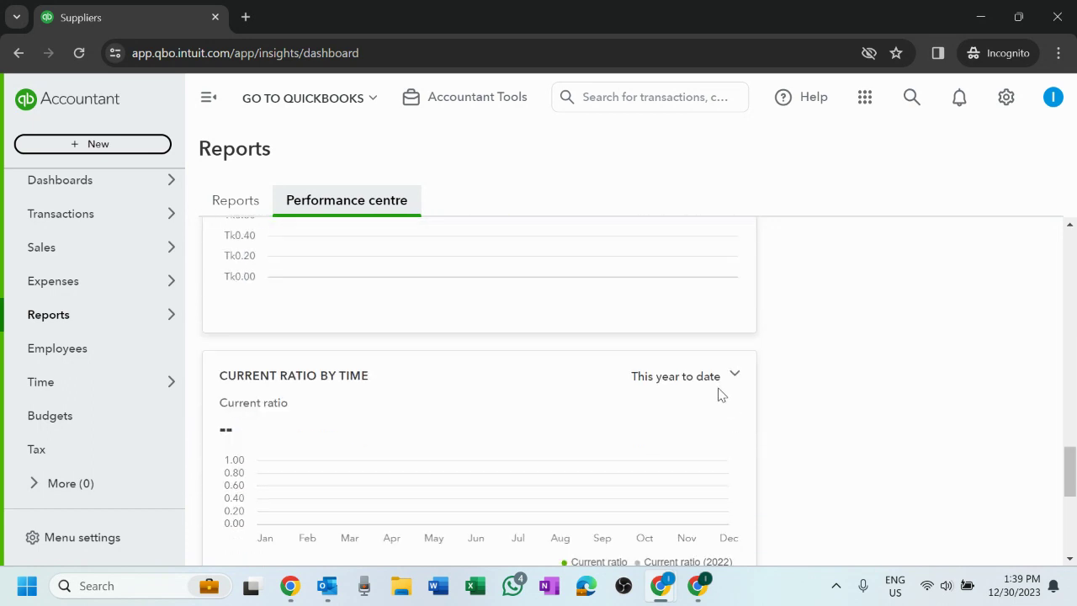
pyautogui.scroll(20, 722, 393)
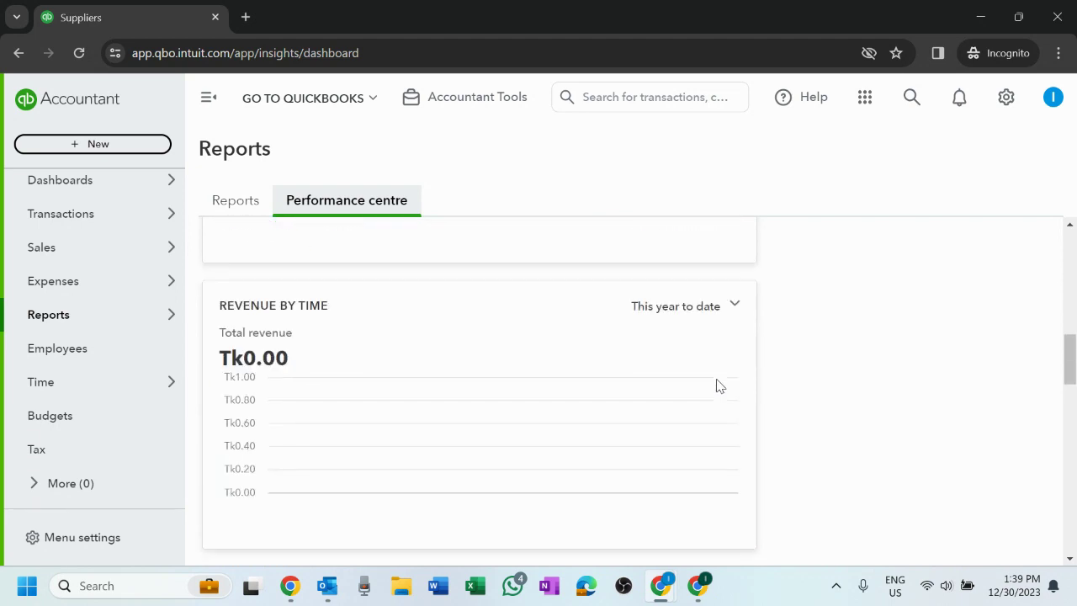
pyautogui.scroll(1, 719, 386)
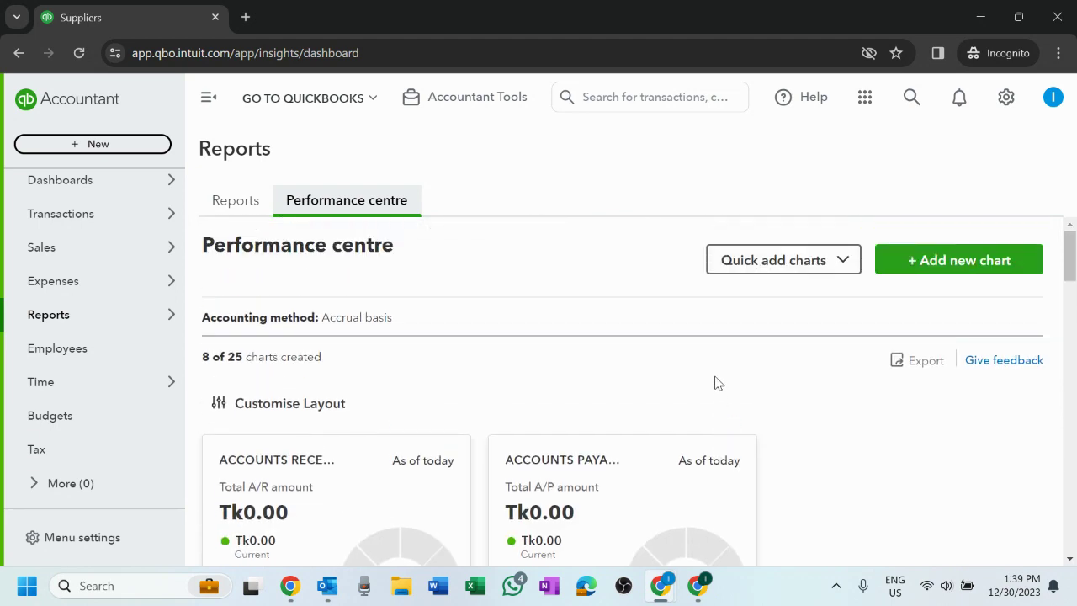
pyautogui.scroll(-2, 713, 383)
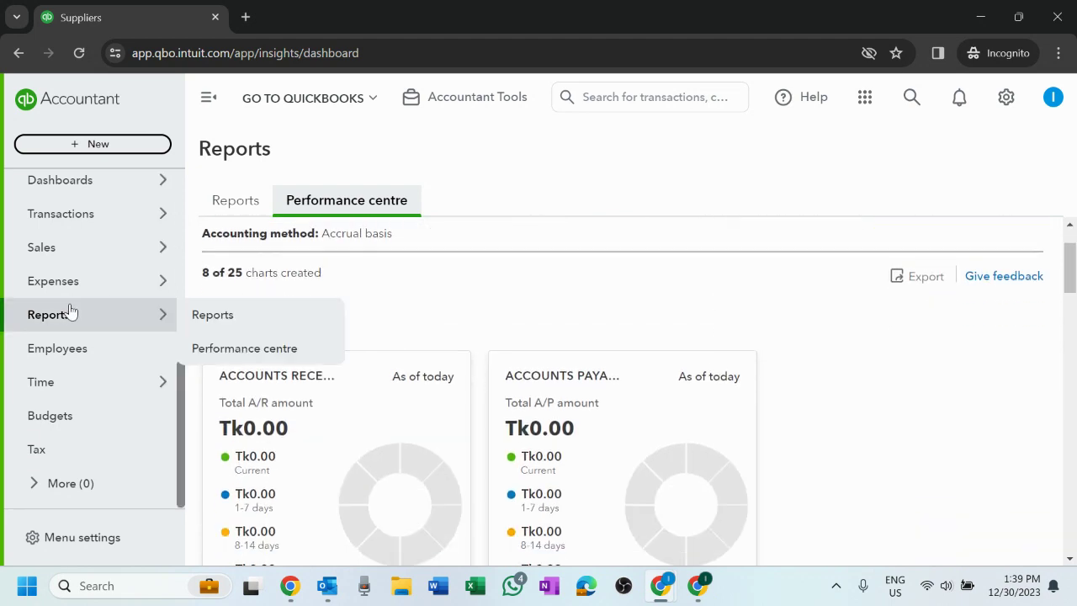
pyautogui.moveTo(110, 311)
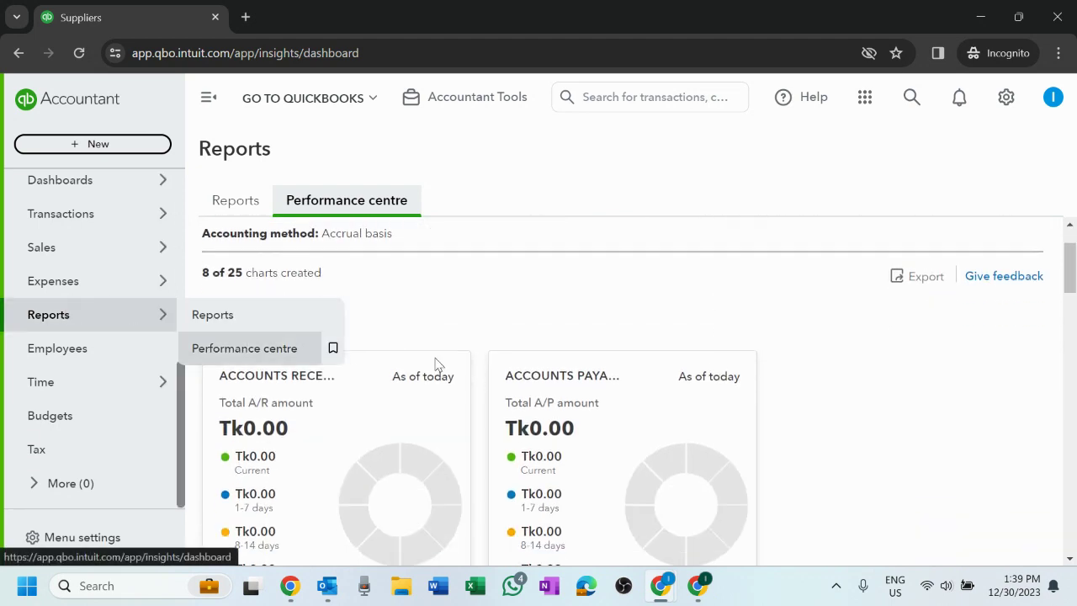
# - Visit Employees, then go to Time > Overview to confirm the QuickBooks Time connection
pyautogui.click(90, 350)
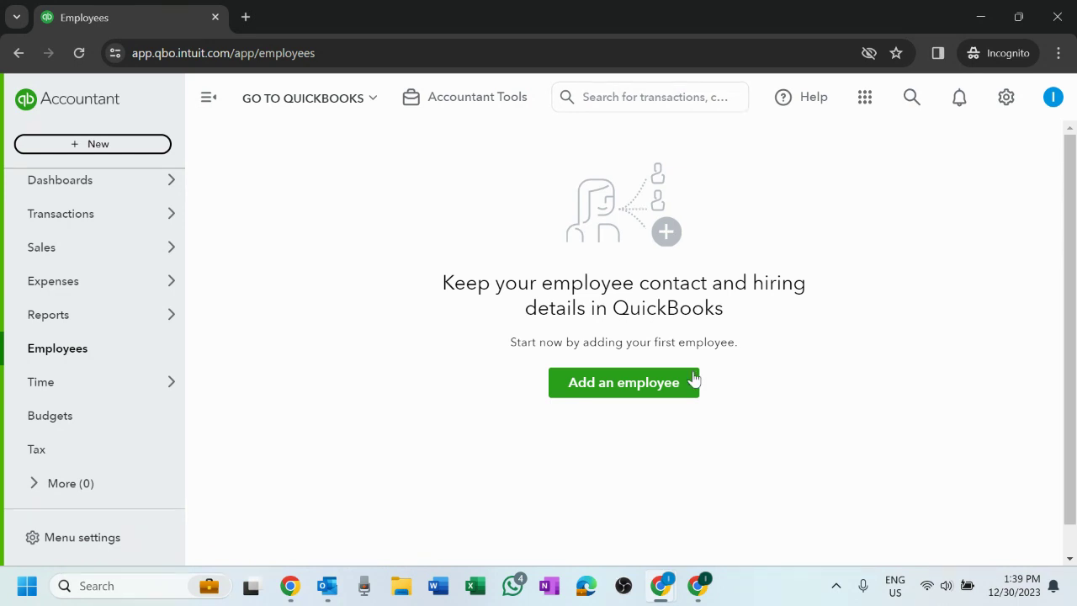
pyautogui.moveTo(109, 399)
pyautogui.click(205, 381)
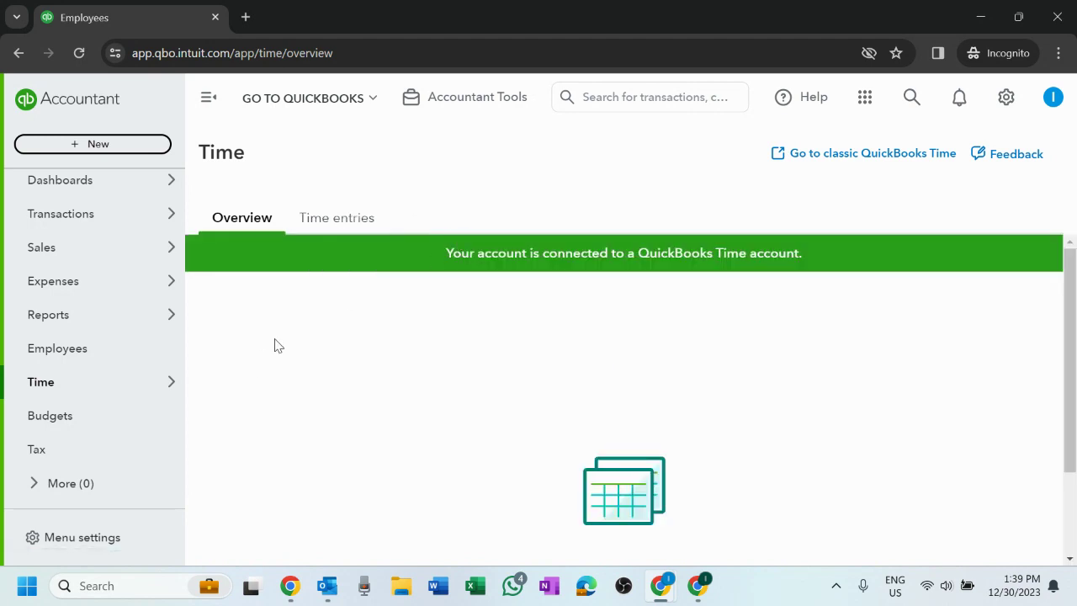
# - View the Time entries tab, stop at the empty Budgets page, and end on the Tax setup intro
pyautogui.click(307, 216)
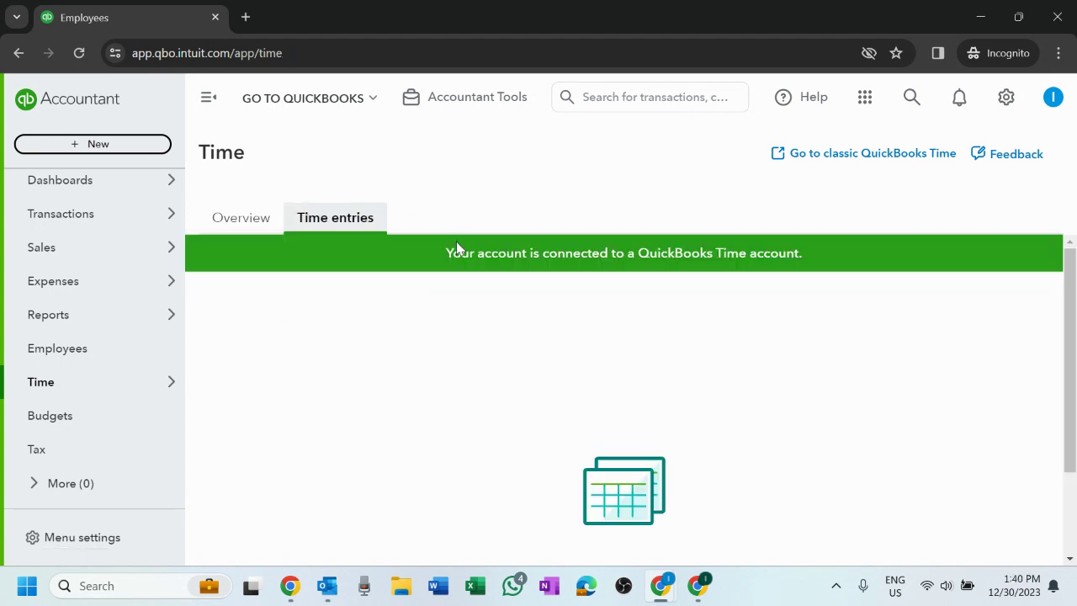
pyautogui.scroll(-2, 591, 337)
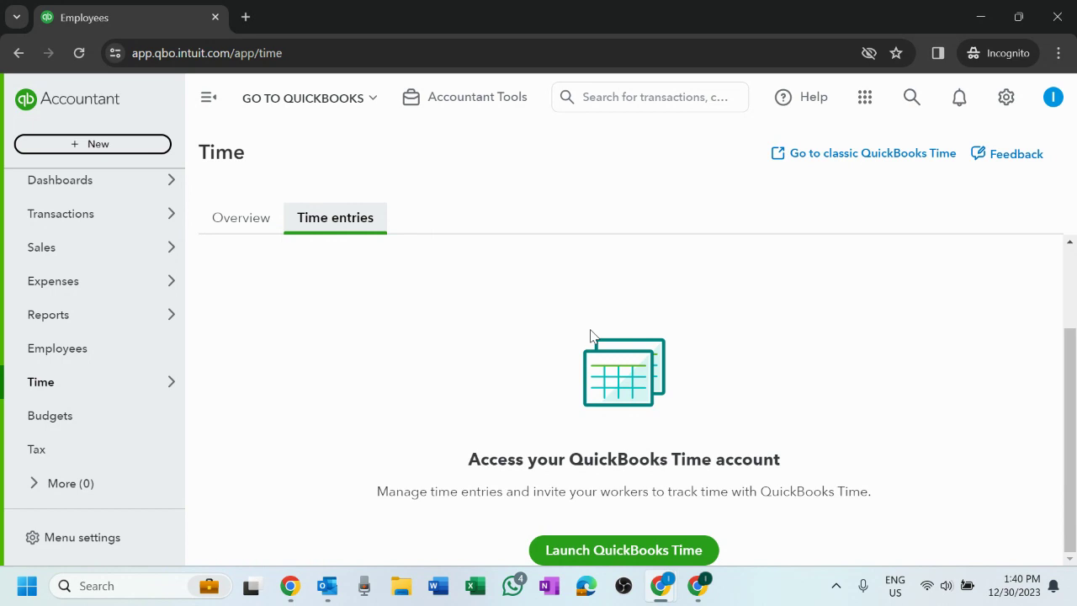
pyautogui.click(89, 421)
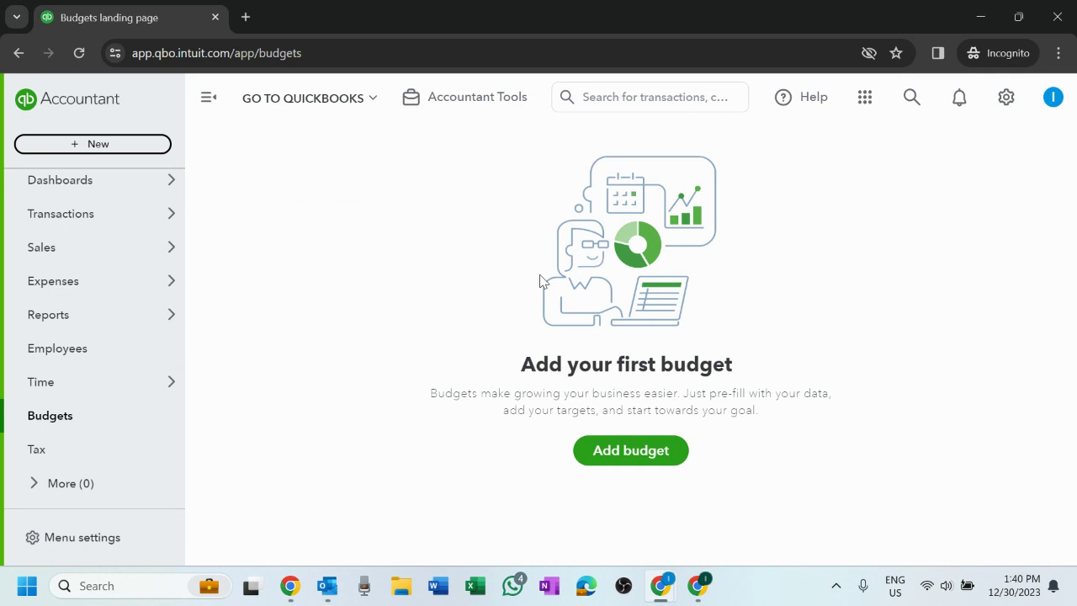
pyautogui.moveTo(185, 244)
pyautogui.click(70, 462)
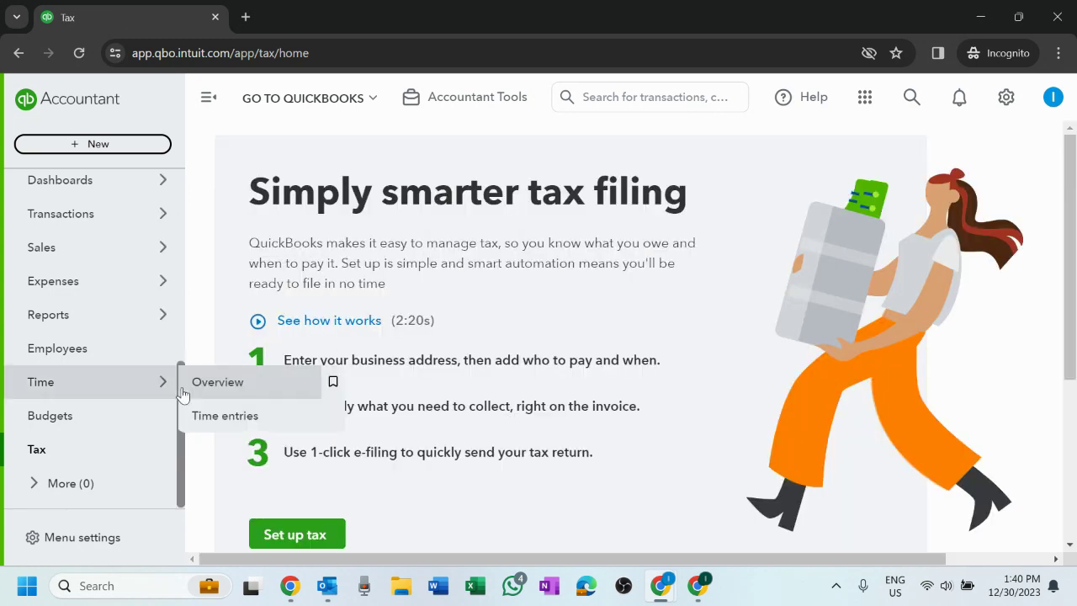
# - Scroll through the Tax page's tips and resources, then bring up the Menu settings options
pyautogui.scroll(-3, 871, 332)
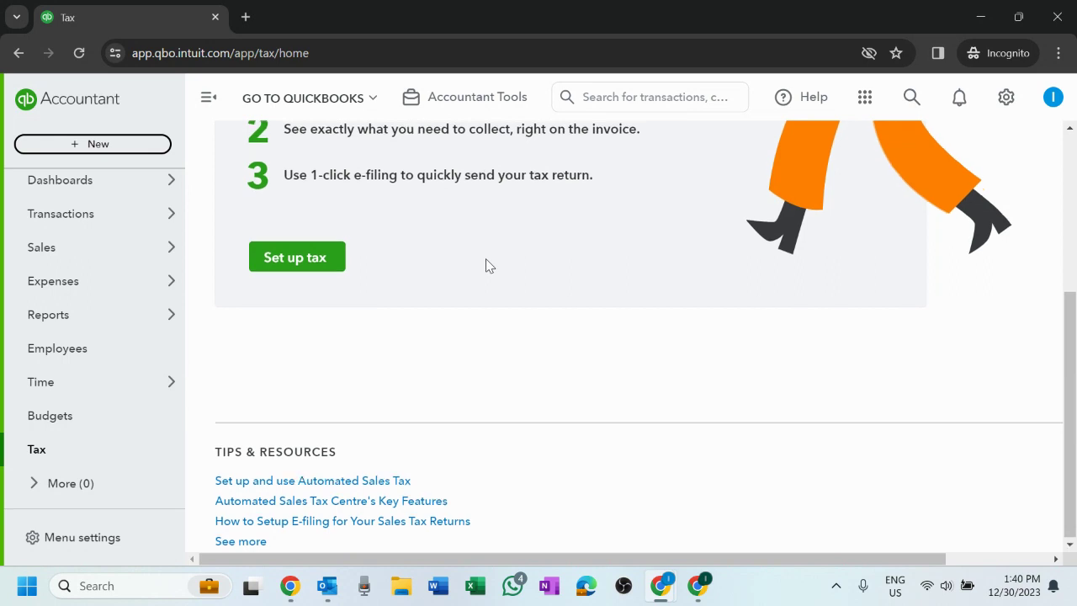
pyautogui.scroll(3, 488, 265)
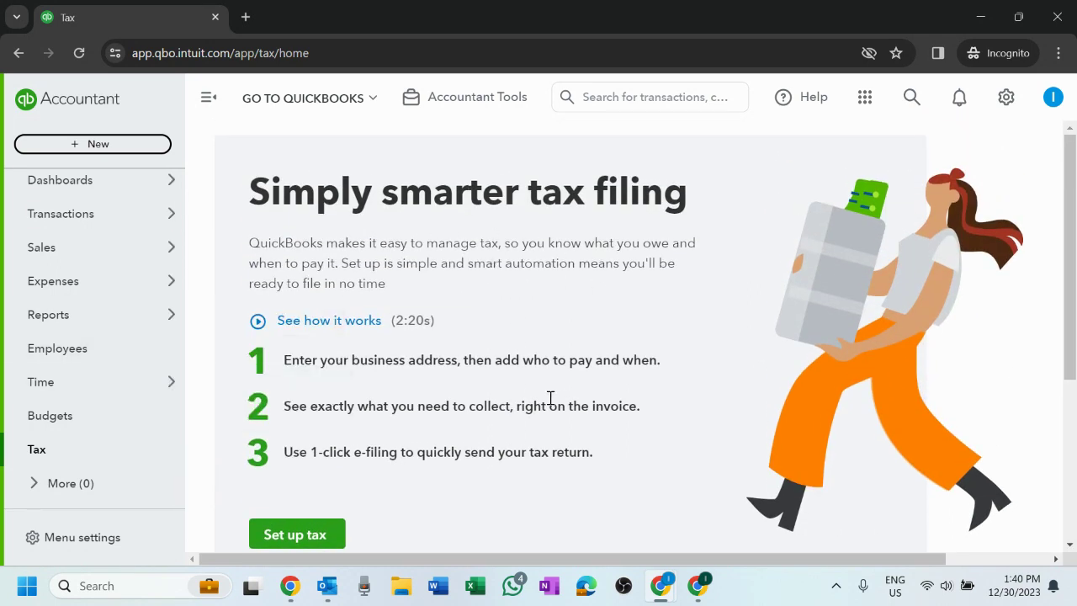
pyautogui.scroll(-3, 551, 404)
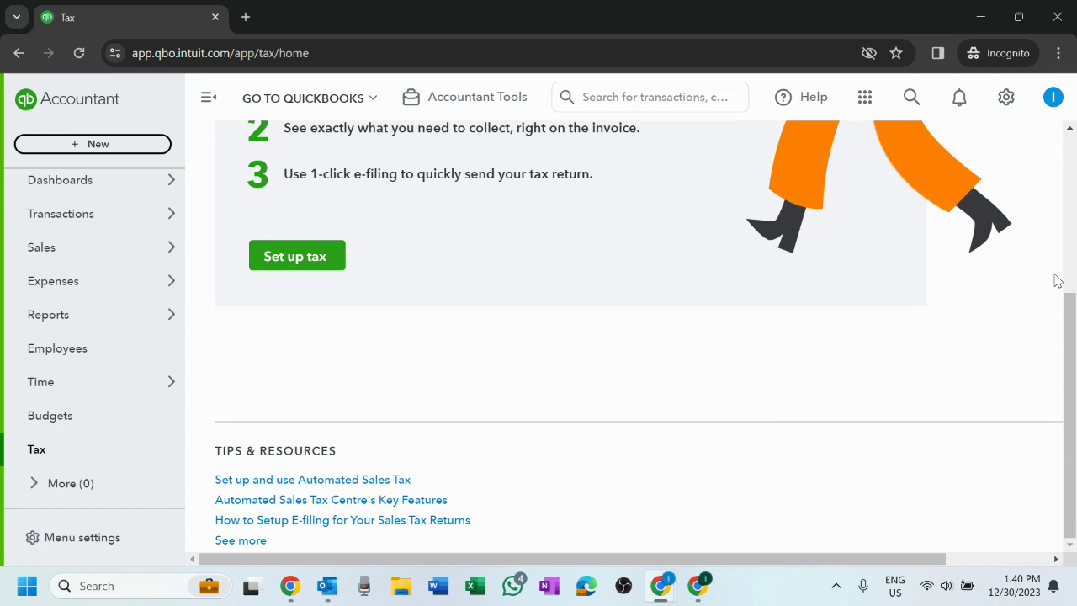
pyautogui.scroll(3, 1058, 281)
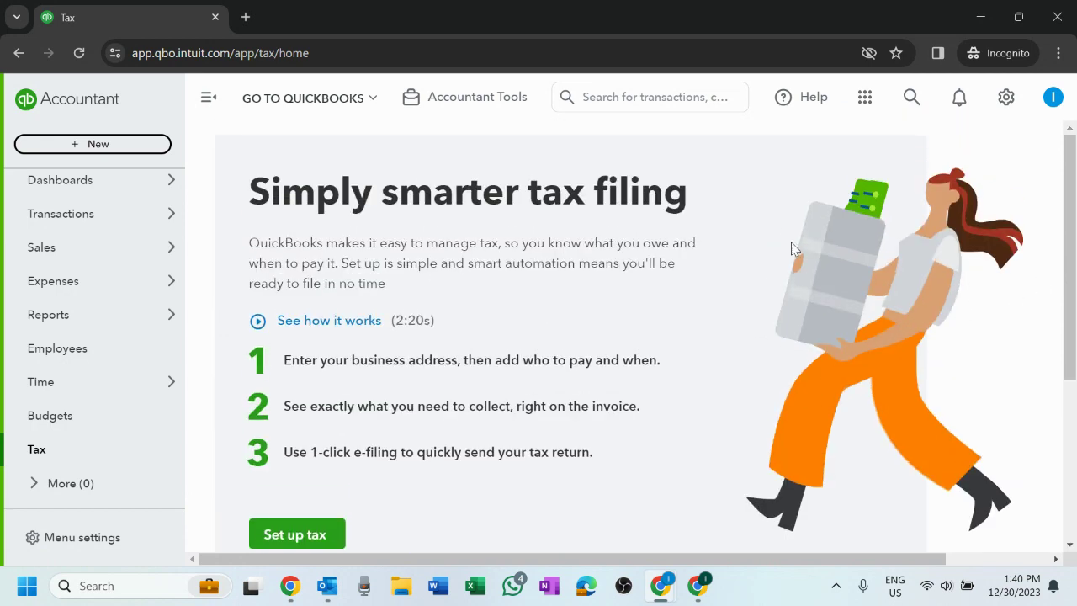
pyautogui.scroll(-3, 711, 396)
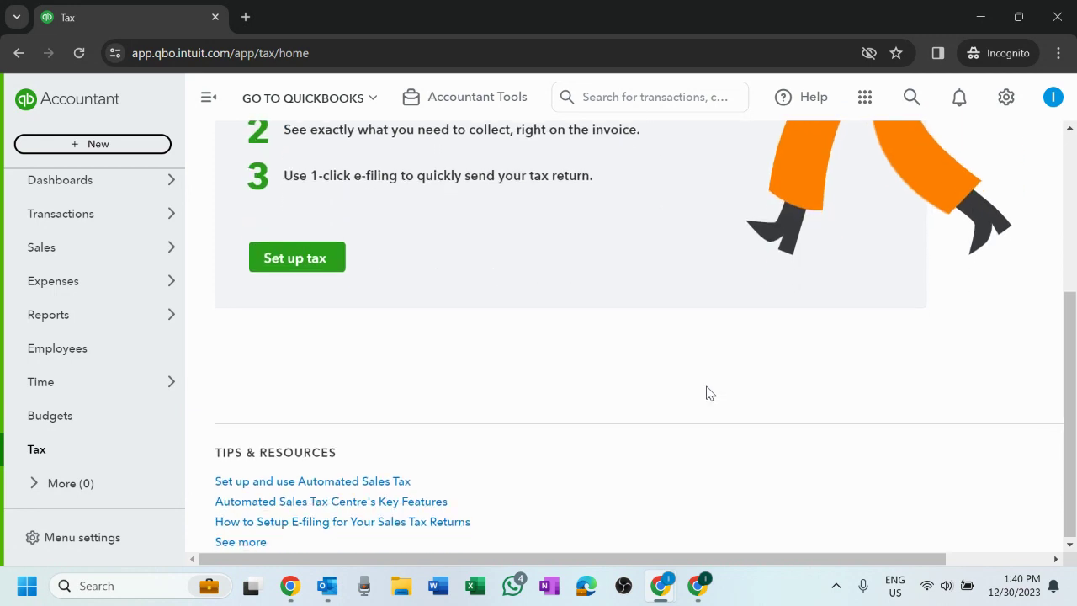
pyautogui.scroll(3, 709, 393)
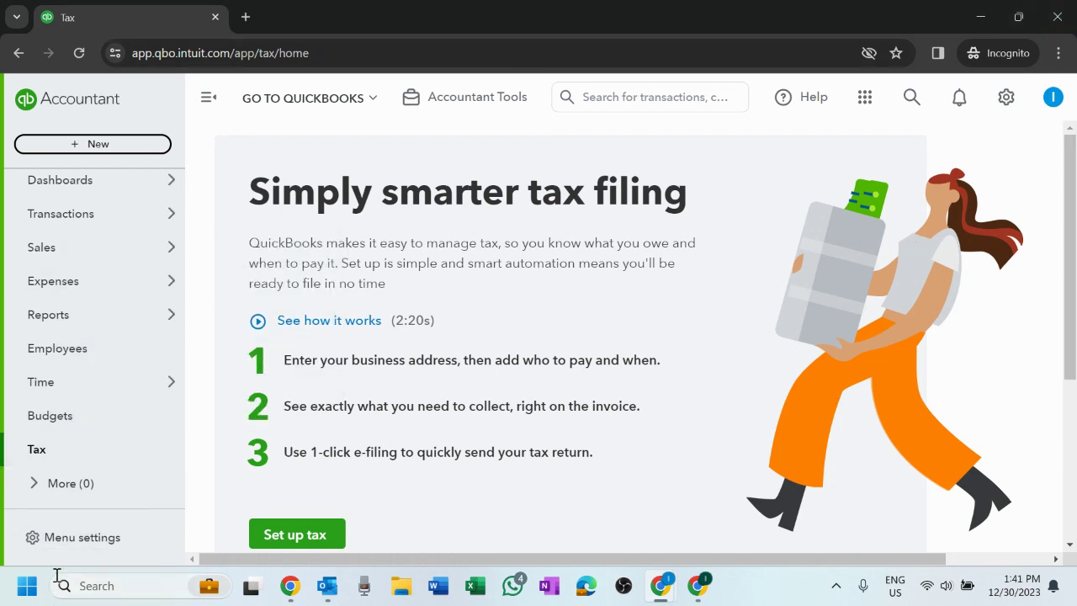
pyautogui.click(74, 550)
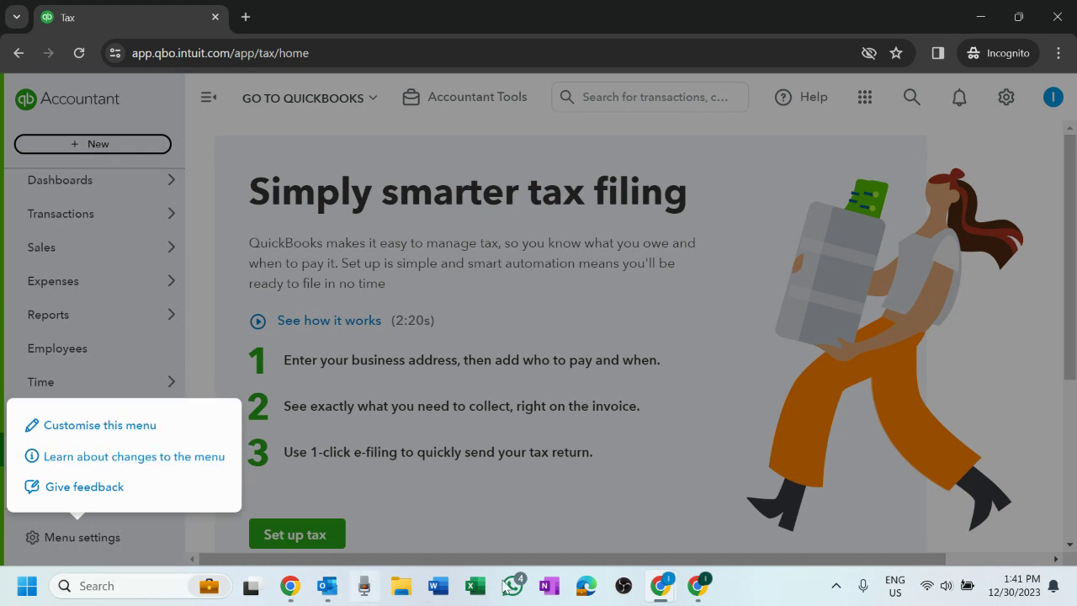
# - Close the Menu settings options and scroll the sidebar back to the top
pyautogui.click(755, 599)
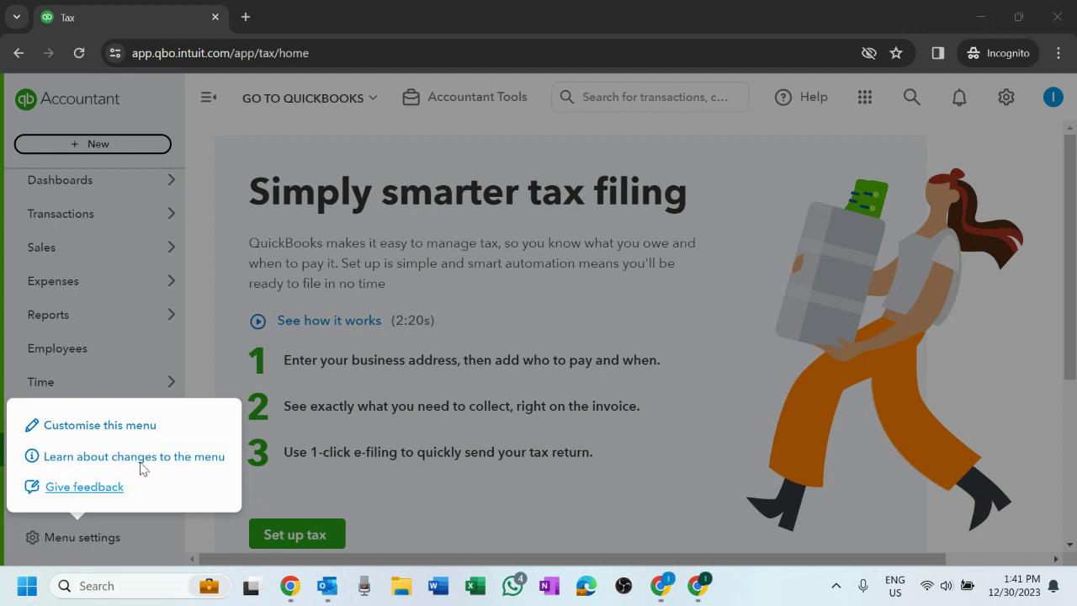
pyautogui.click(730, 396)
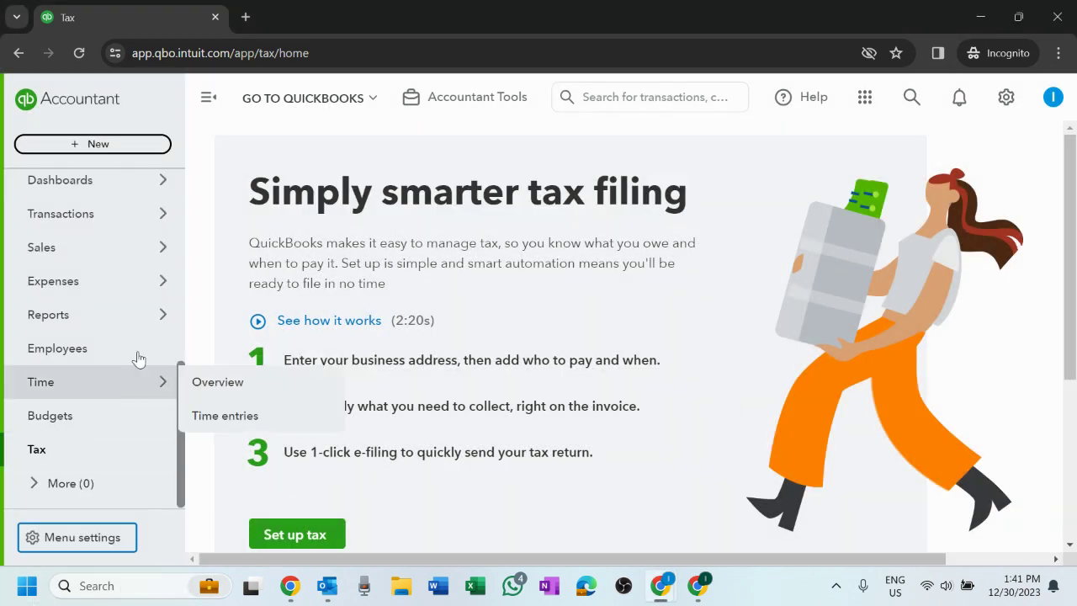
pyautogui.scroll(5, 154, 312)
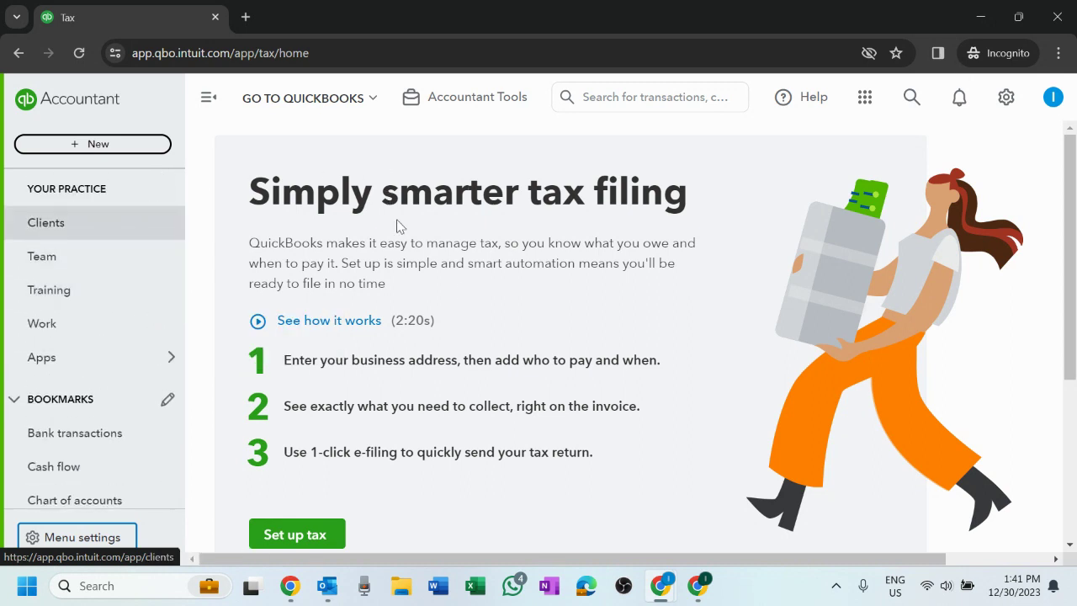
# - Collapse and restore the navigation panel twice with the hamburger icon
pyautogui.click(206, 106)
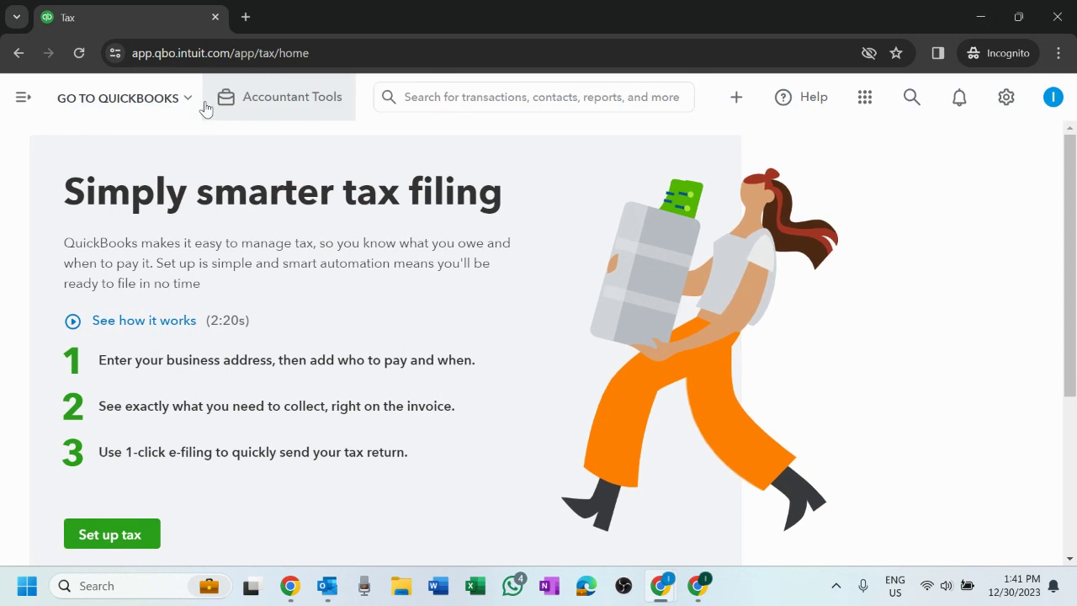
pyautogui.click(20, 102)
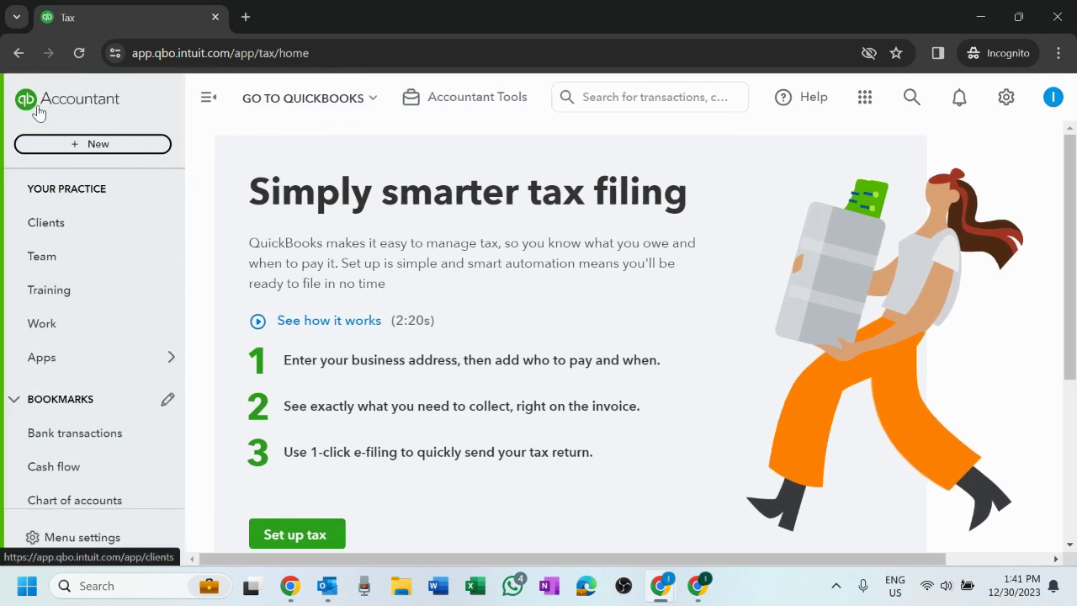
pyautogui.click(212, 101)
pyautogui.click(18, 101)
# - Open and close the GO TO QUICKBOOKS client-switching list twice
pyautogui.click(358, 113)
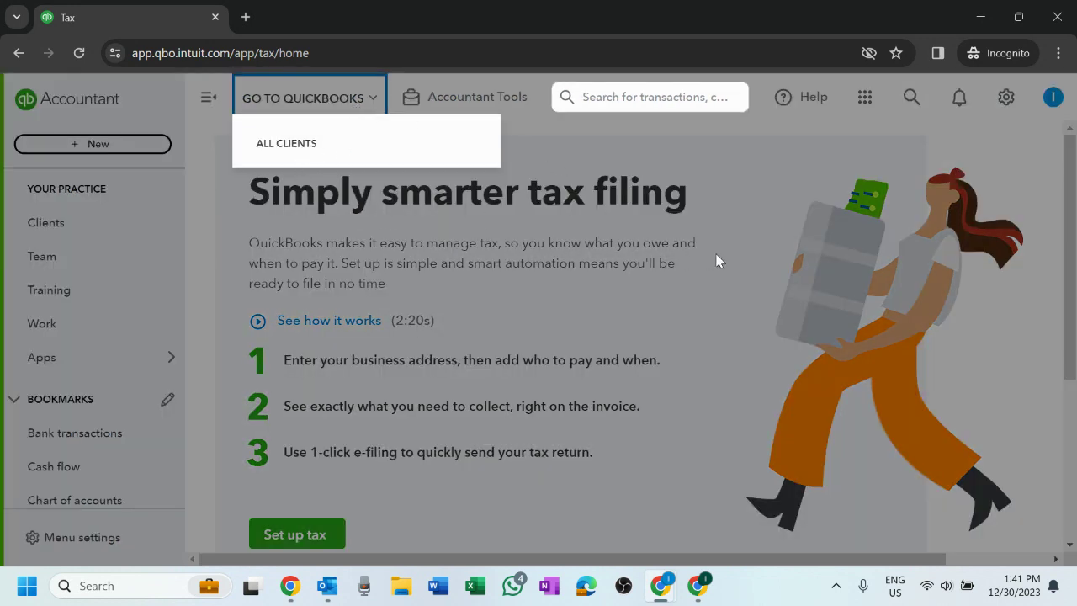
pyautogui.click(659, 171)
pyautogui.click(376, 112)
pyautogui.click(692, 319)
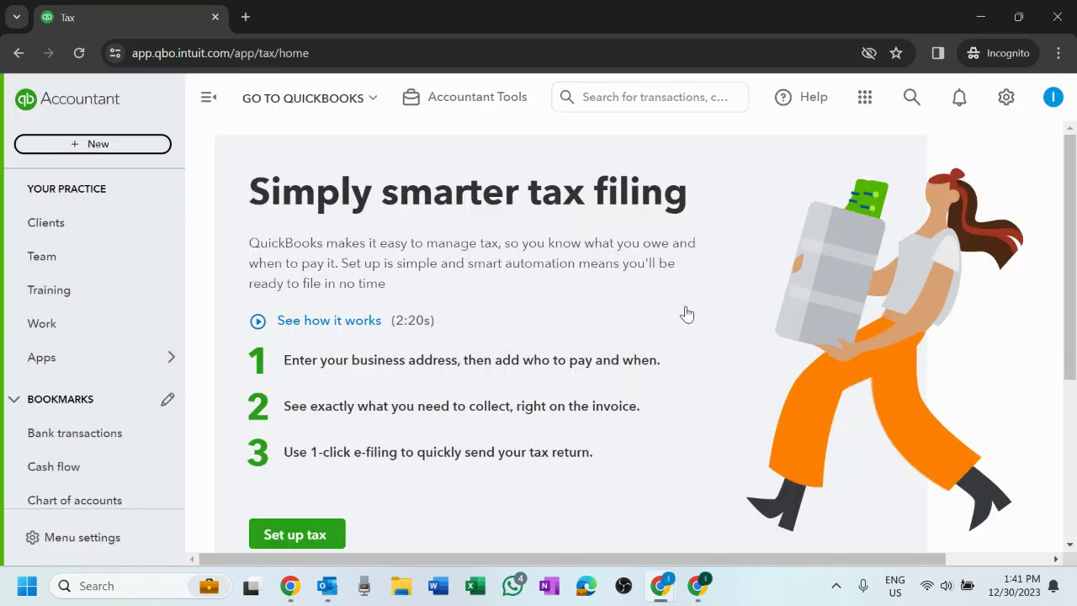
# - Go to the firm's Clients list and show the Accountant Tools quick links and tools
pyautogui.click(73, 234)
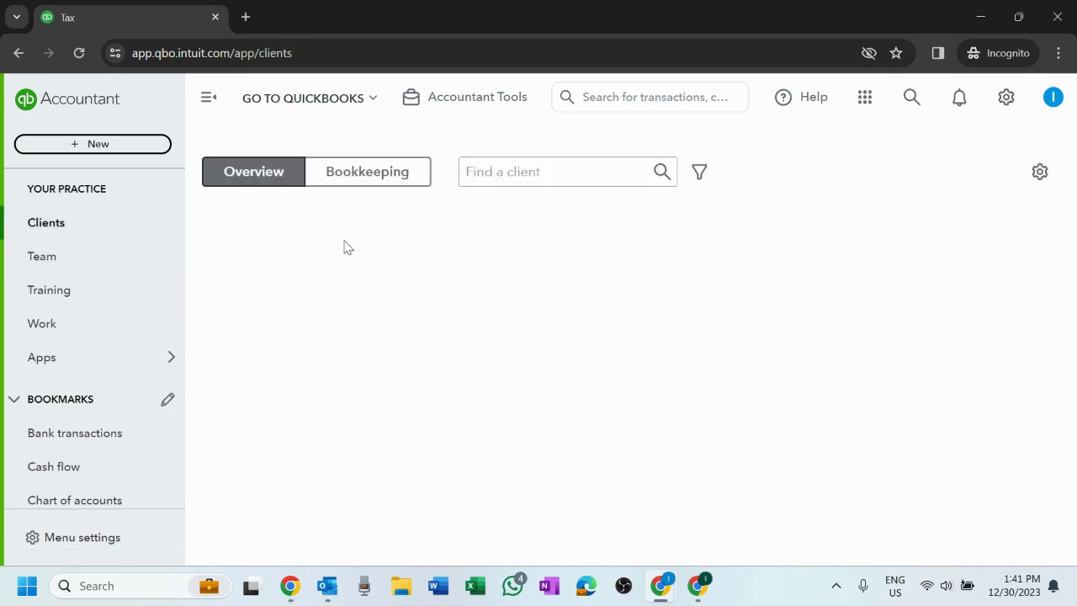
pyautogui.click(343, 108)
pyautogui.click(627, 199)
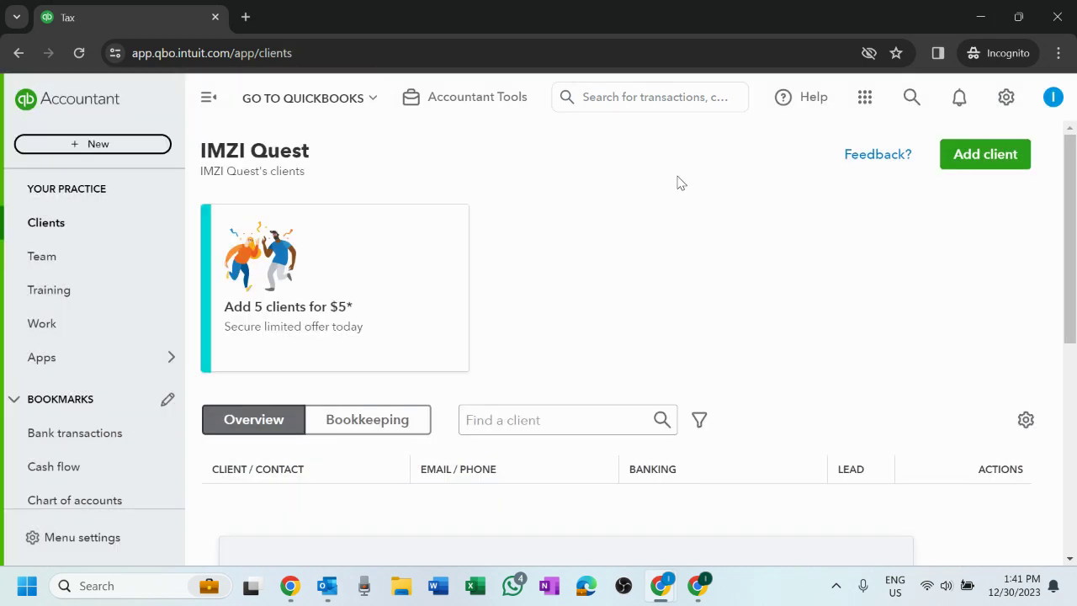
pyautogui.click(476, 110)
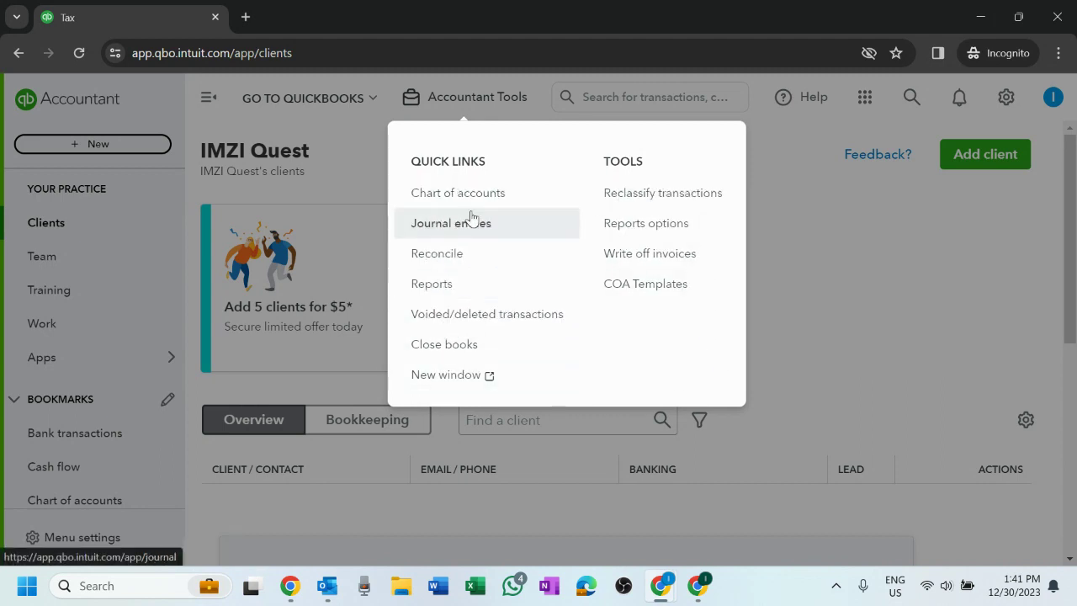
# - Close Accountant Tools and open the search with its I'm looking for filters
pyautogui.click(836, 286)
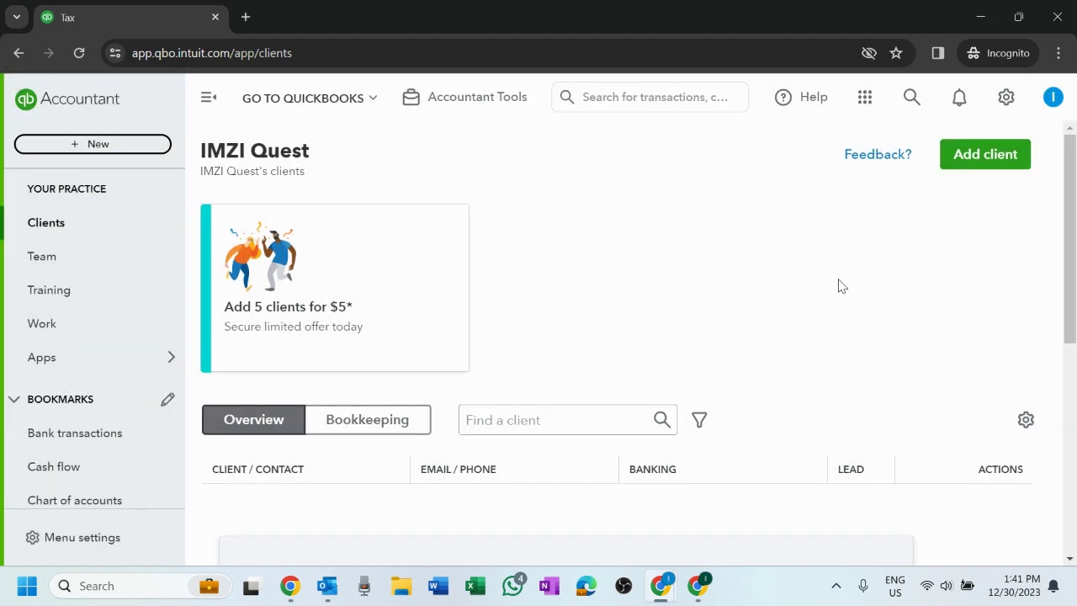
pyautogui.click(676, 97)
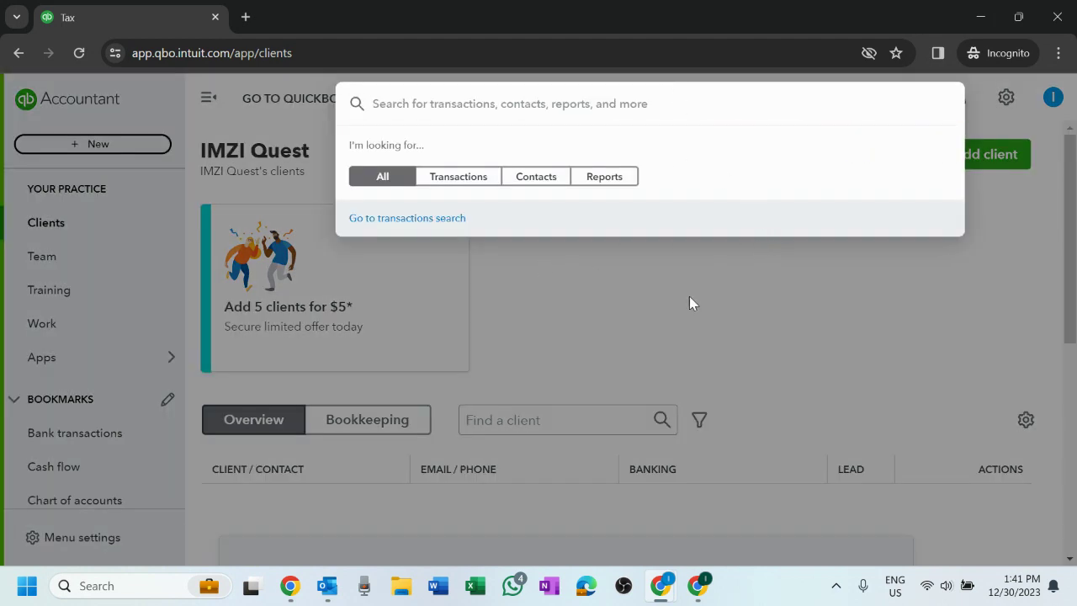
pyautogui.click(895, 325)
pyautogui.click(664, 93)
# - Try the Transactions, Contacts and Reports search filters, dismiss search, and bring up the Help panel
pyautogui.click(461, 181)
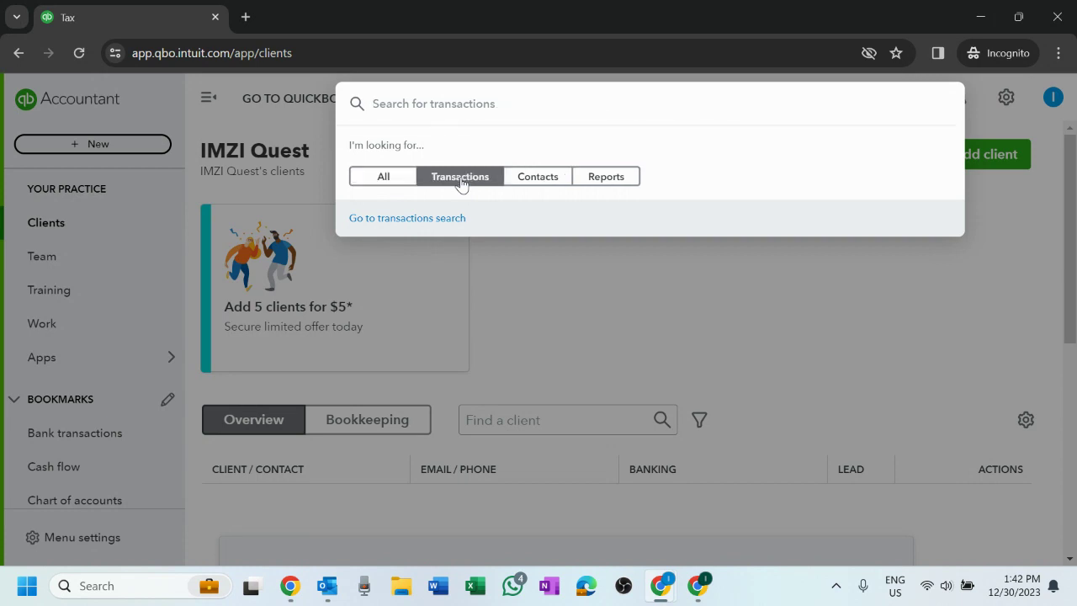
pyautogui.click(547, 184)
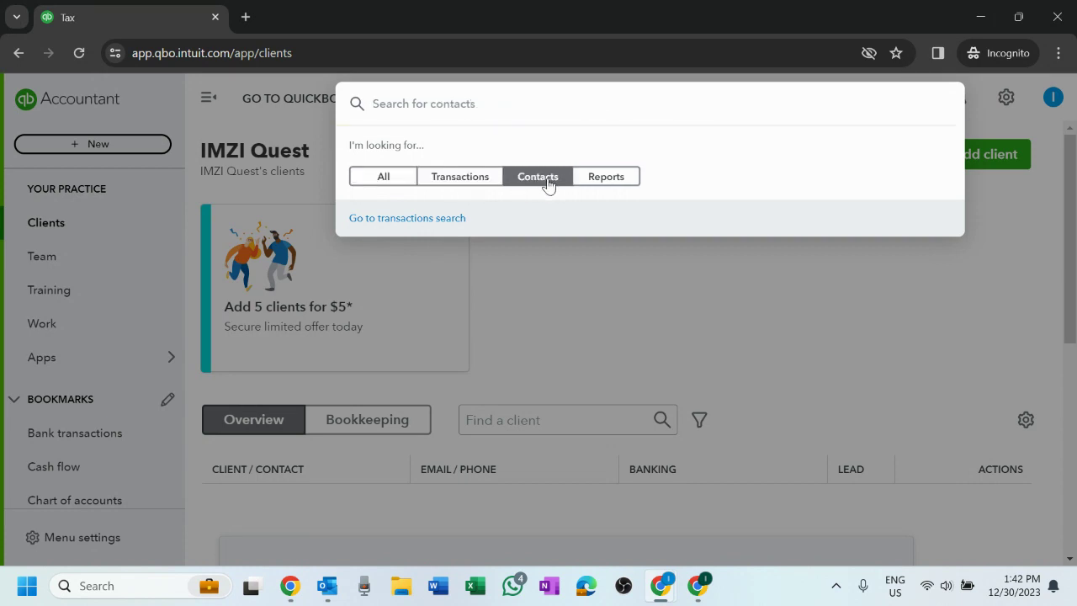
pyautogui.click(602, 187)
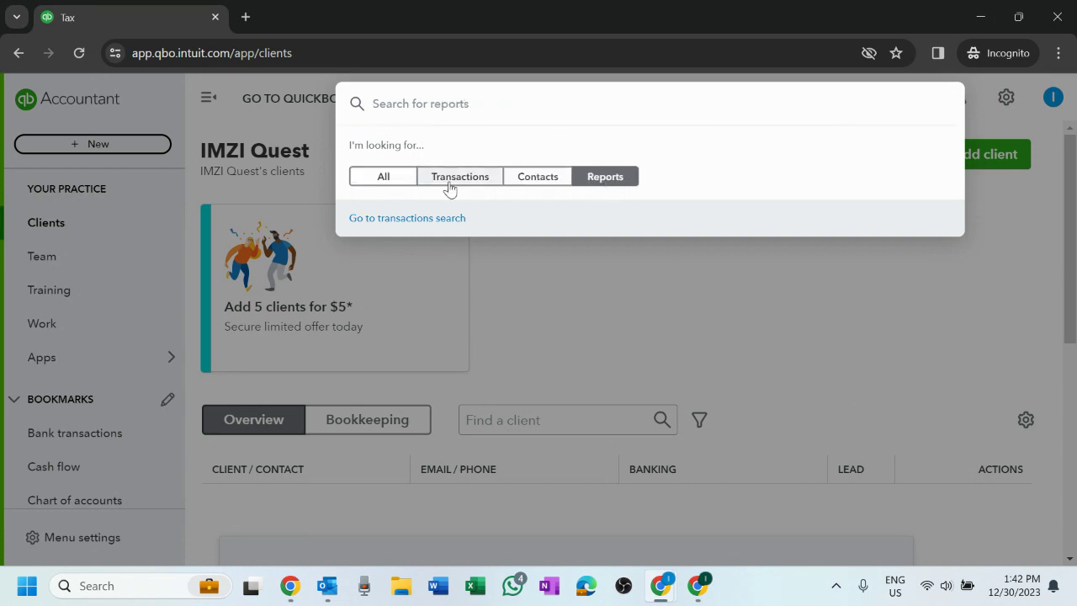
pyautogui.click(813, 344)
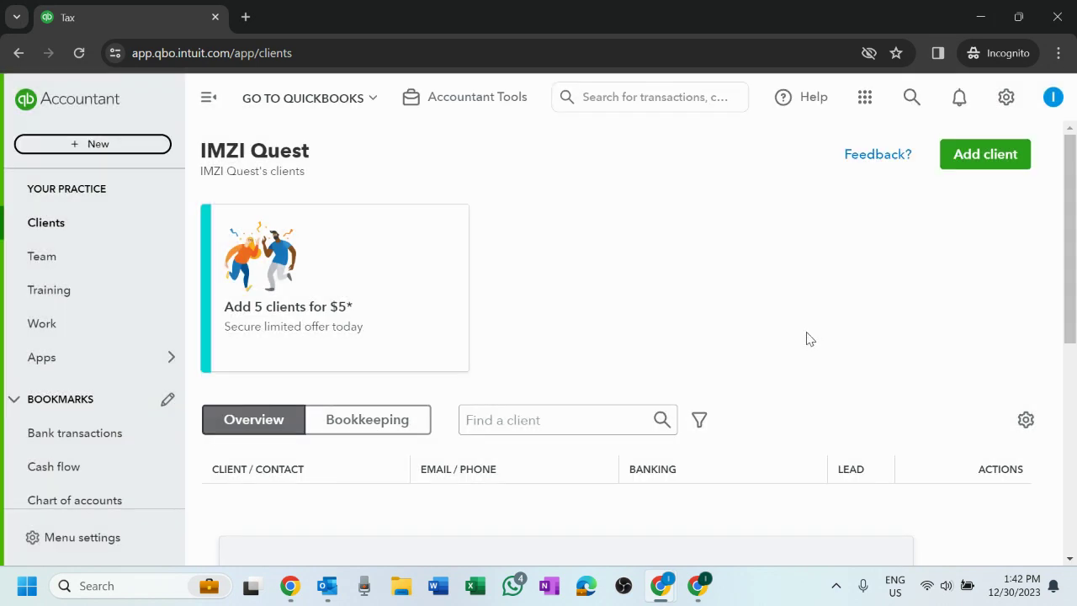
pyautogui.click(804, 100)
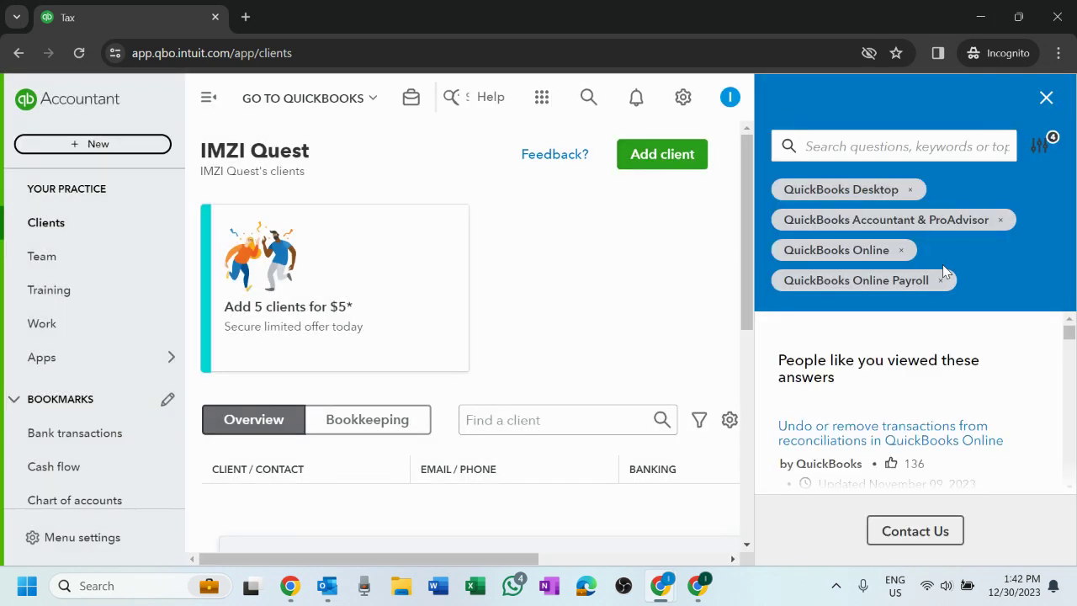
# - Close the help panel and open the Find apps marketplace from the apps menu
pyautogui.scroll(-1, 1069, 352)
pyautogui.moveTo(1072, 351); pyautogui.dragTo(1055, 295)
pyautogui.click(1046, 98)
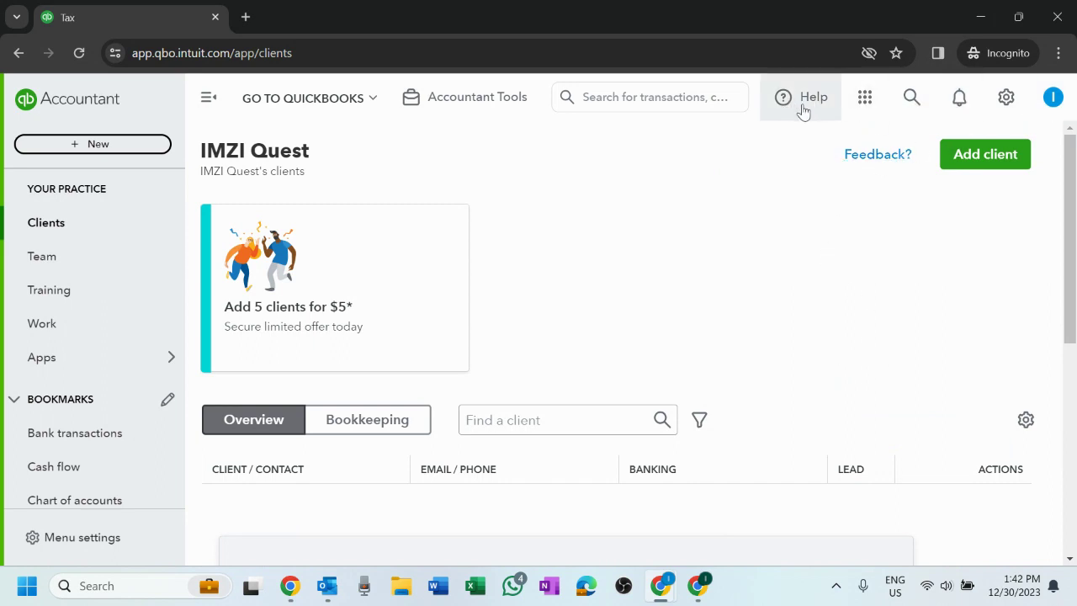
pyautogui.click(860, 100)
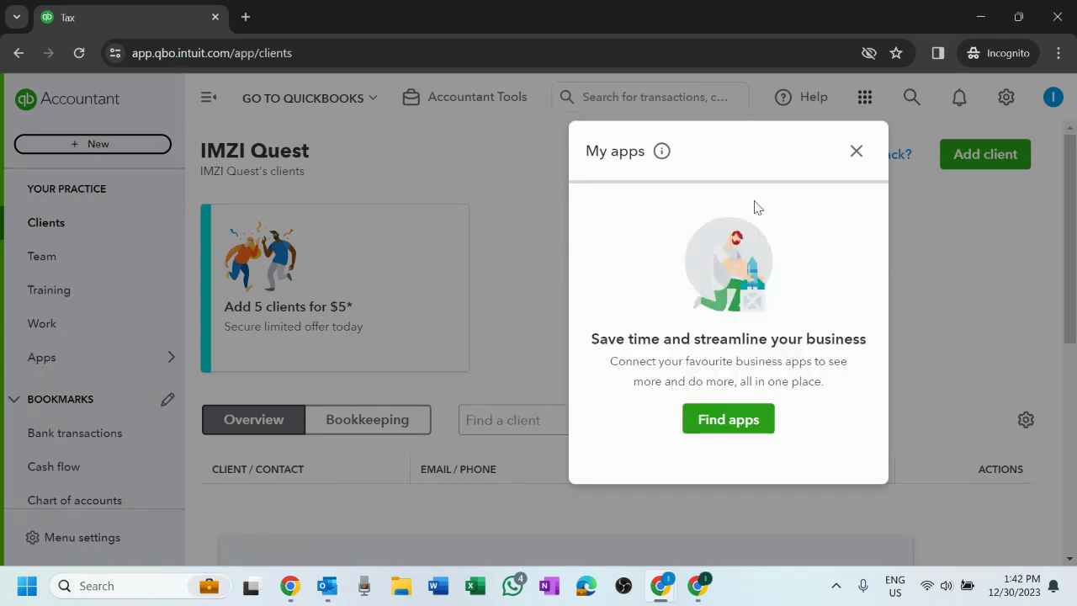
pyautogui.click(747, 431)
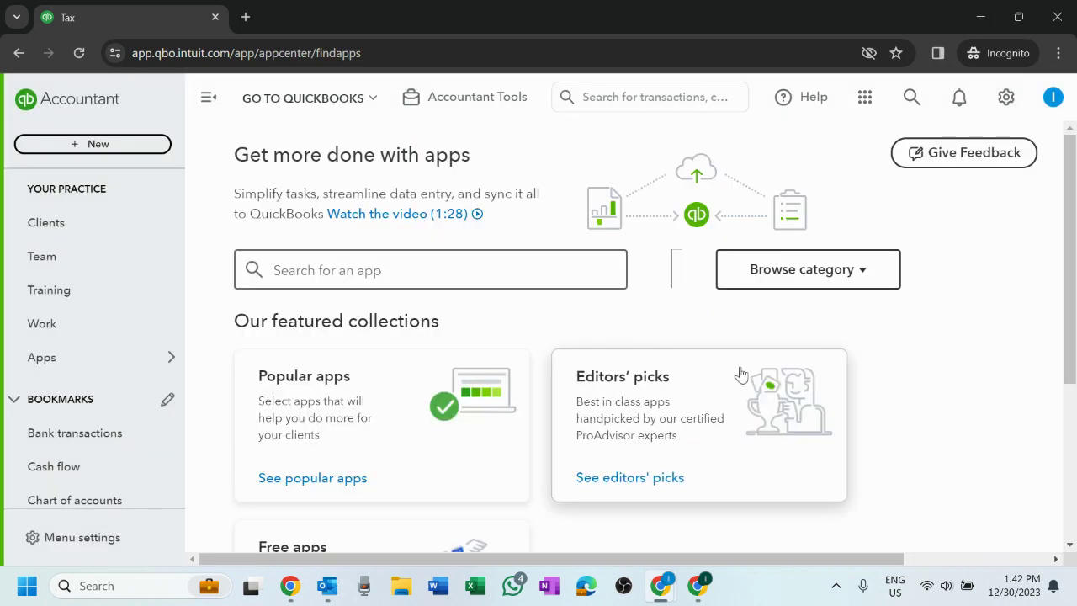
# - Browse the app listings, check My apps, then bring up the global search with its tips
pyautogui.scroll(-2, 551, 339)
pyautogui.scroll(-2, 552, 337)
pyautogui.scroll(4, 553, 337)
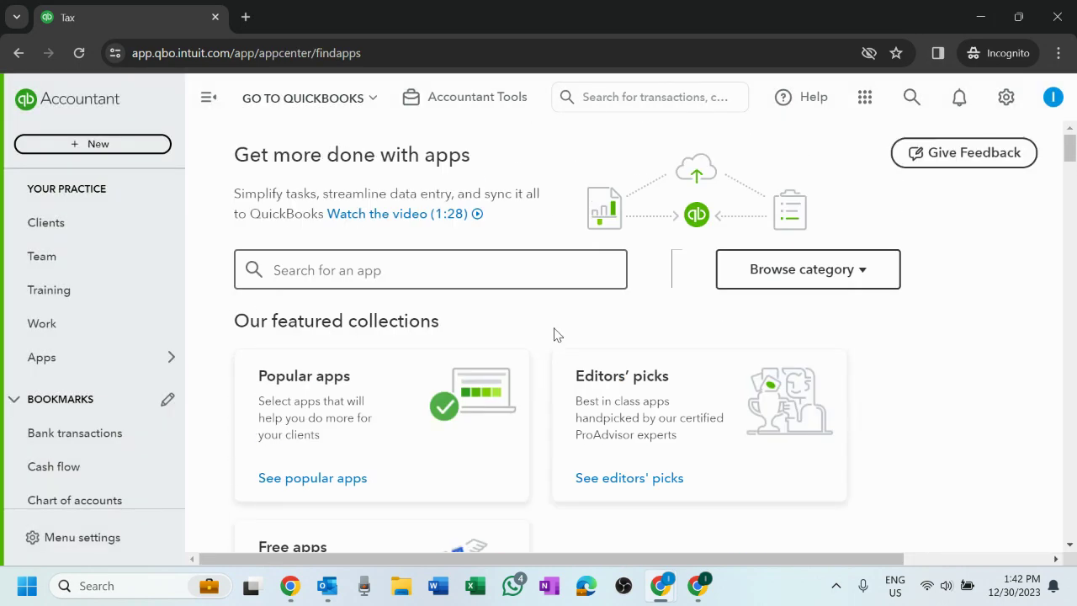
pyautogui.click(865, 105)
pyautogui.click(855, 150)
pyautogui.click(914, 109)
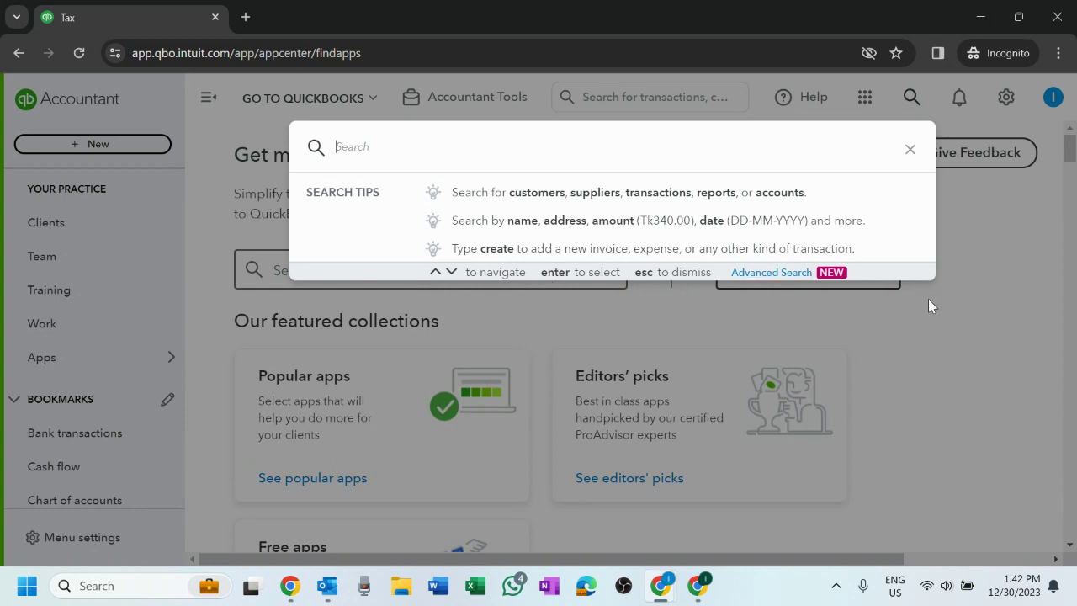
# - Go to the Search your transactions page via Advanced Search and check notifications
pyautogui.click(772, 272)
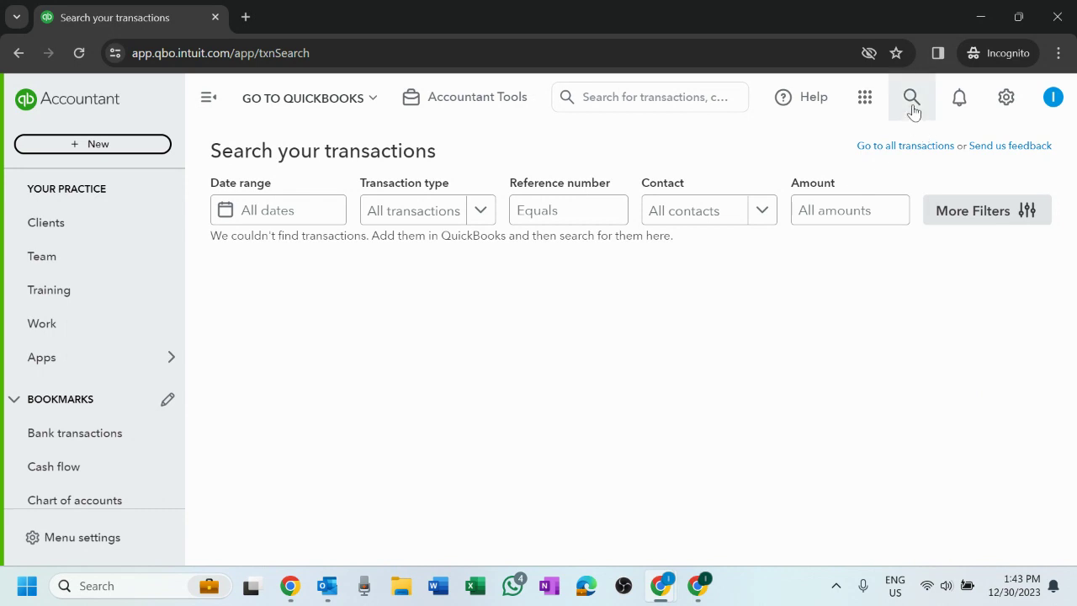
pyautogui.click(955, 100)
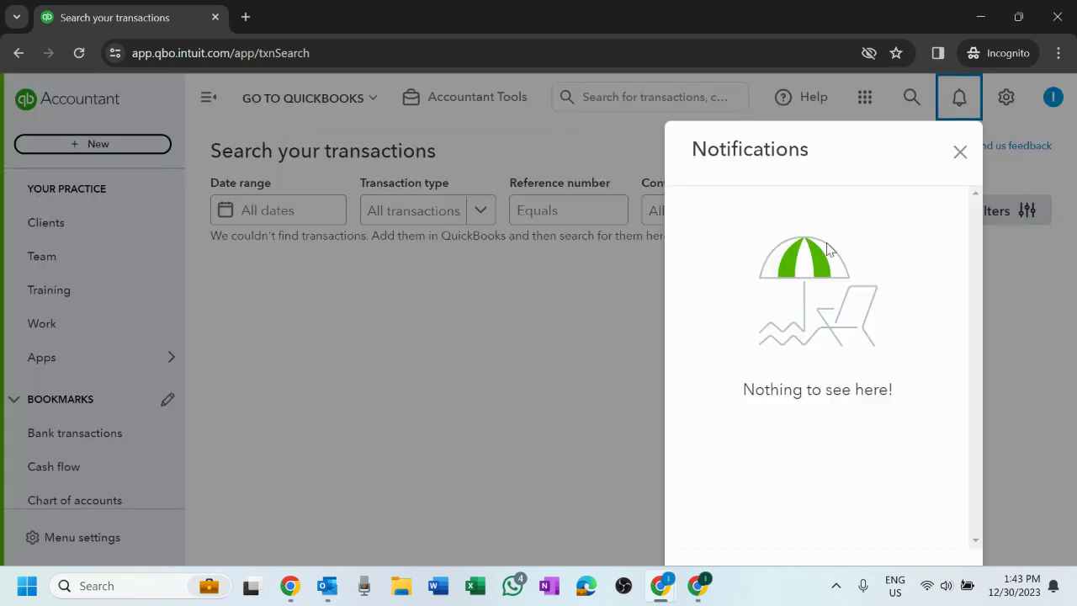
pyautogui.click(958, 154)
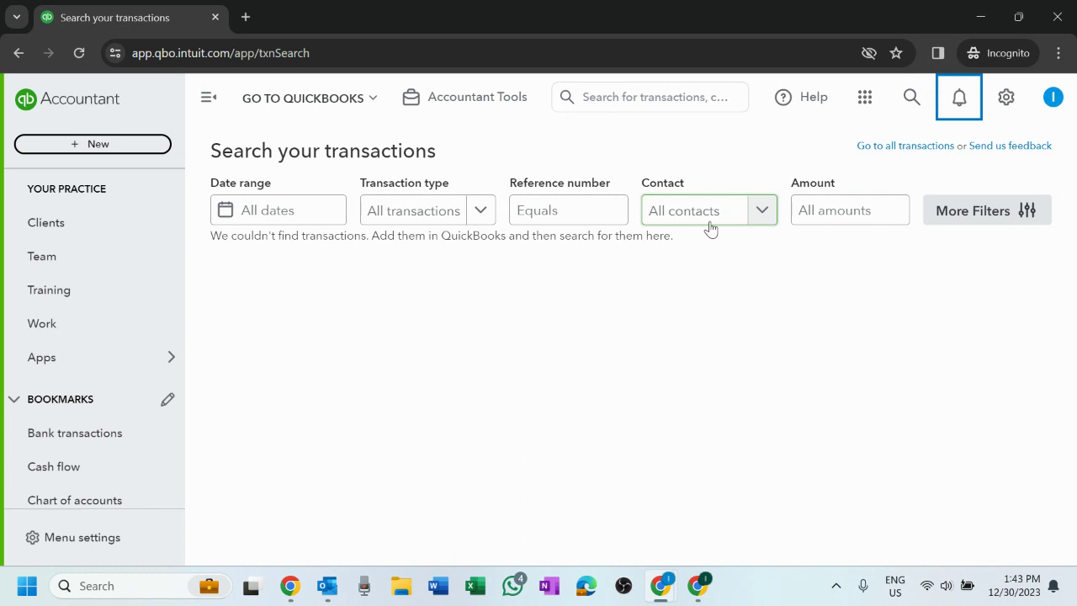
# - Recheck the empty notifications panel, then show the Settings, Lists, Tools and Your Company menu
pyautogui.click(959, 97)
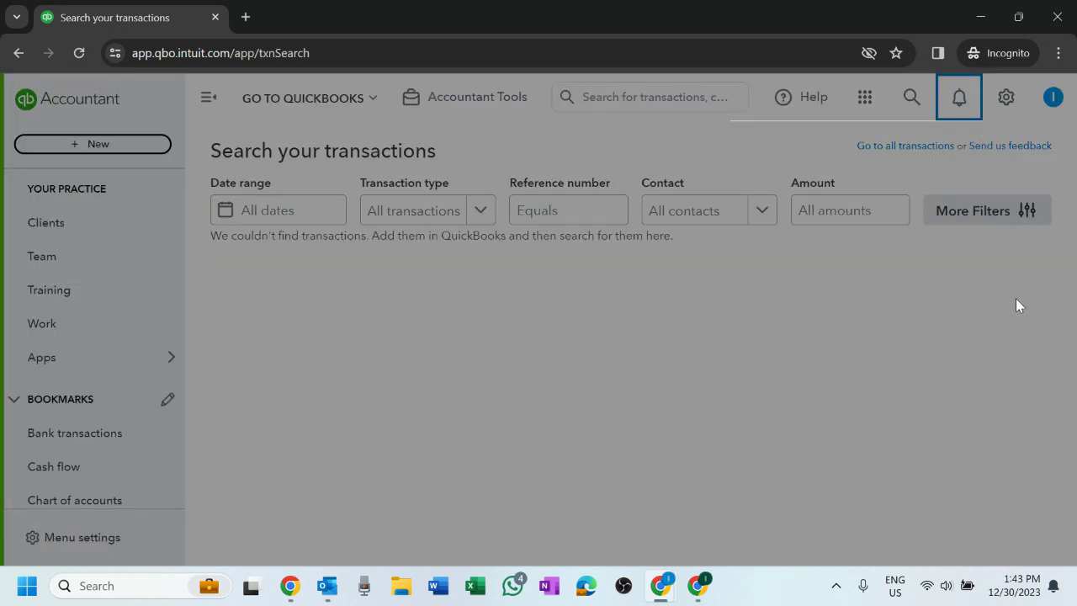
pyautogui.click(959, 153)
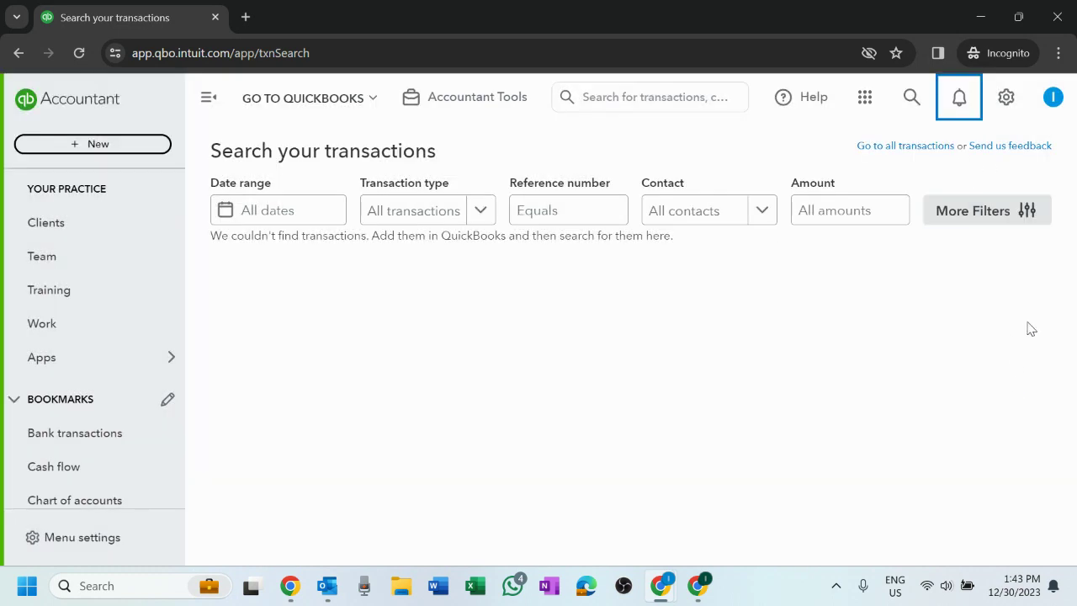
pyautogui.click(1012, 101)
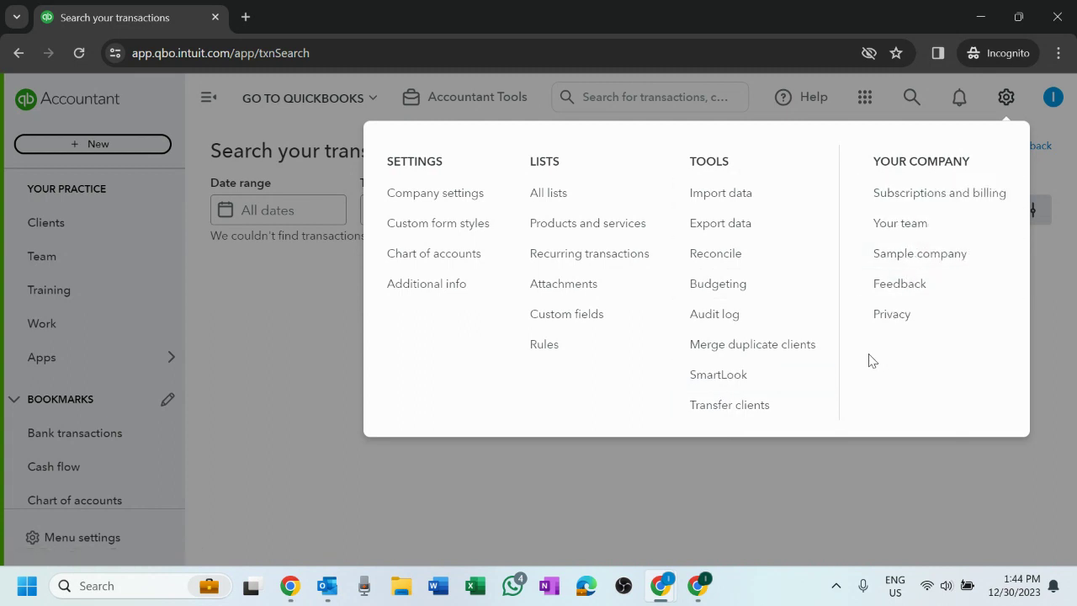
# - Switch to the sample company Craig's Design and Landscaping Services and confirm leaving the firm
pyautogui.click(902, 264)
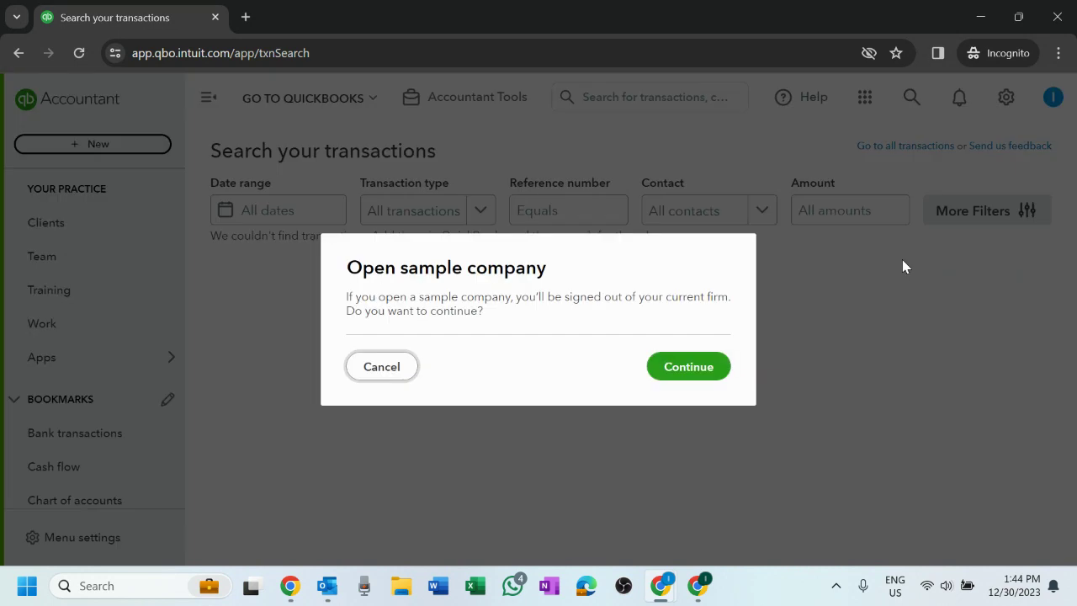
pyautogui.click(679, 371)
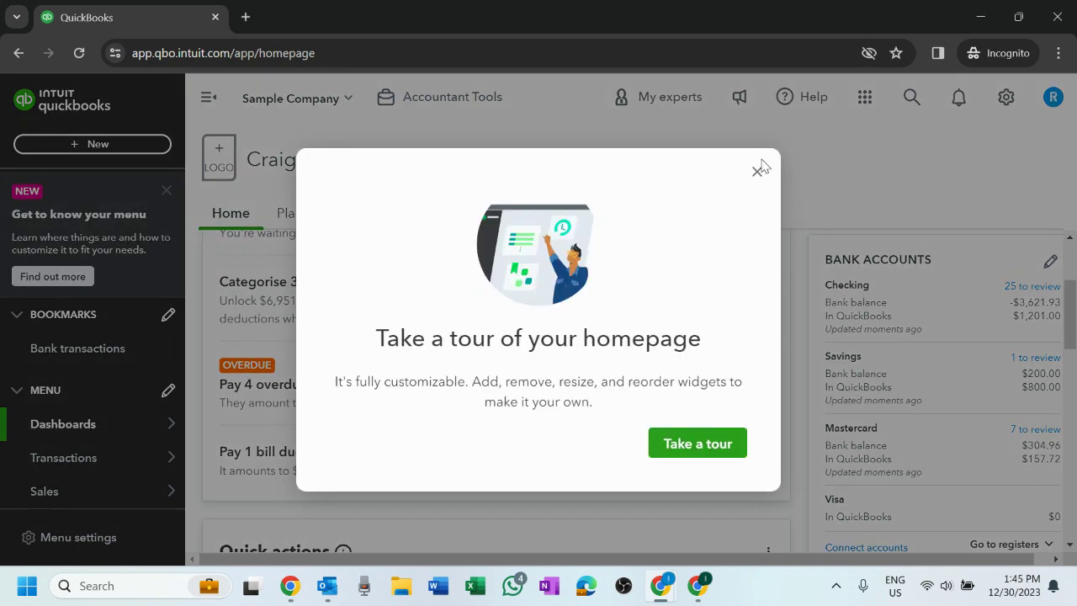
# - Dismiss the homepage tour offer and review the sample company's settings and profile menus
pyautogui.click(757, 170)
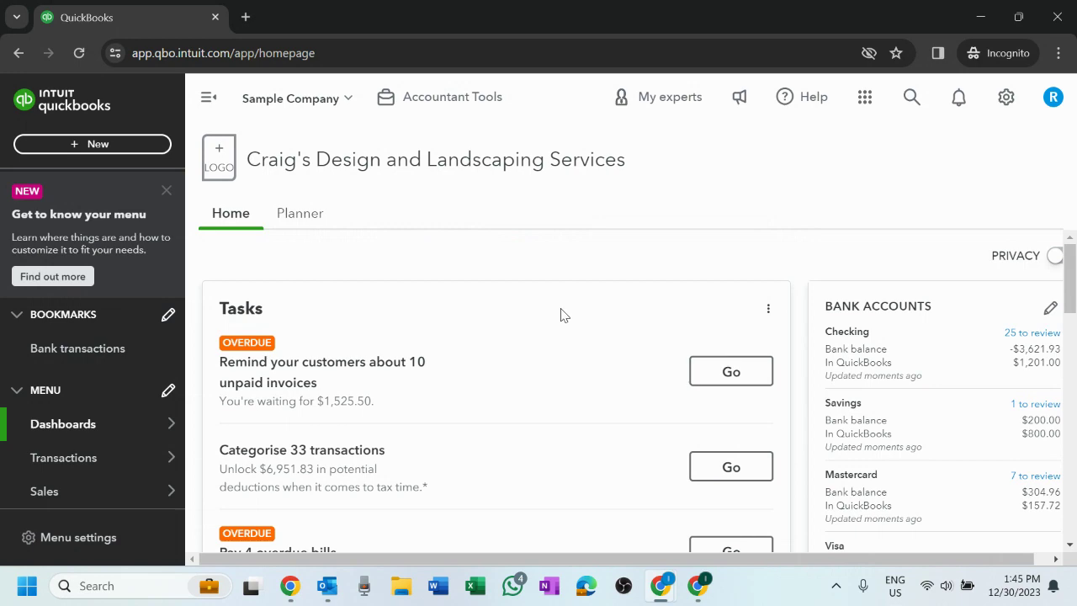
pyautogui.scroll(-15, 673, 273)
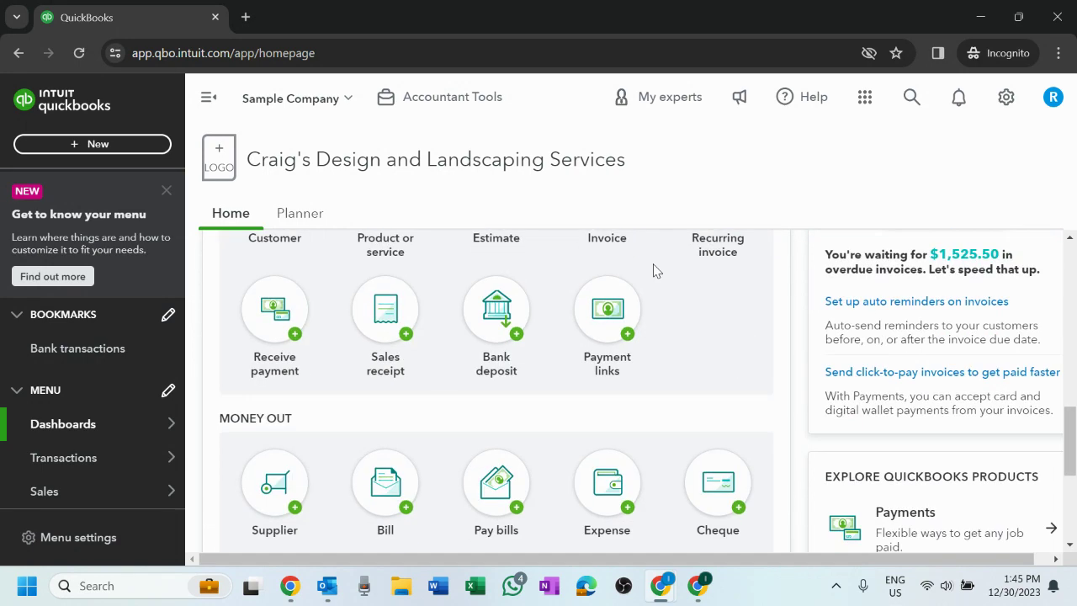
pyautogui.scroll(15, 651, 263)
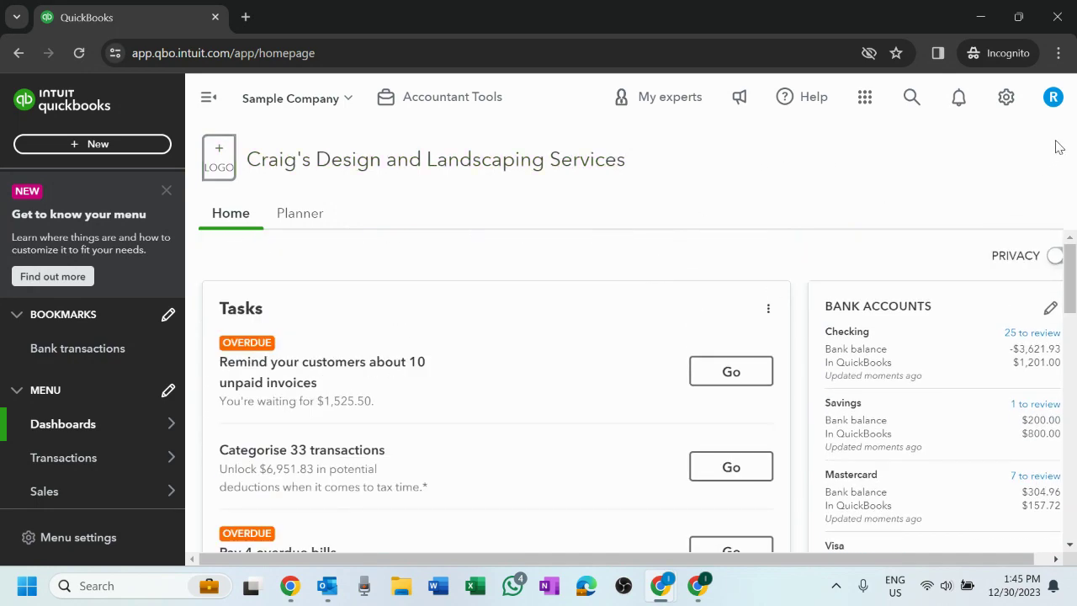
pyautogui.click(1006, 100)
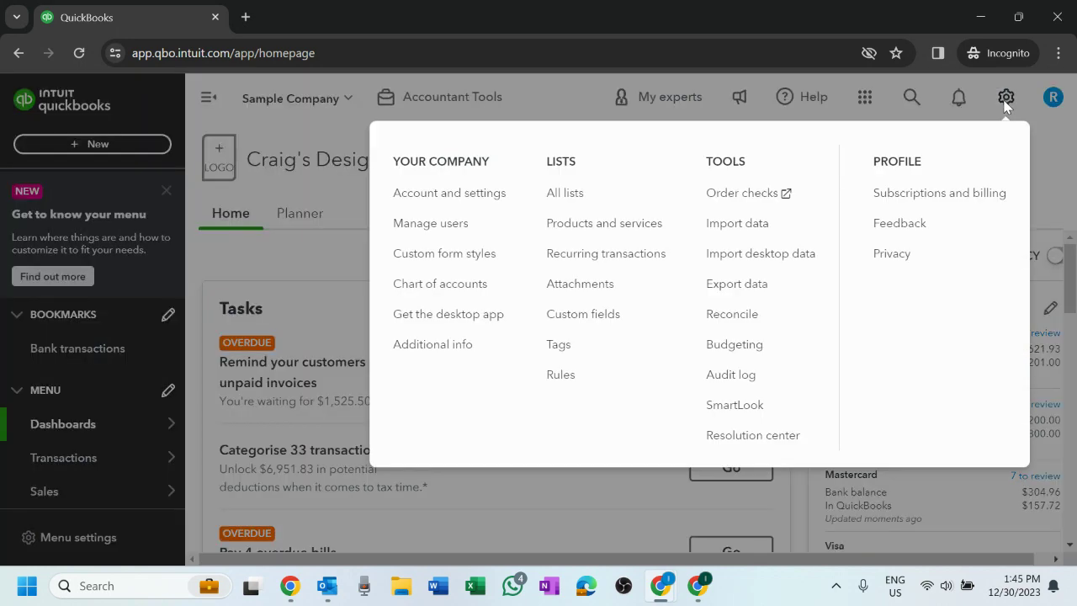
pyautogui.click(1063, 155)
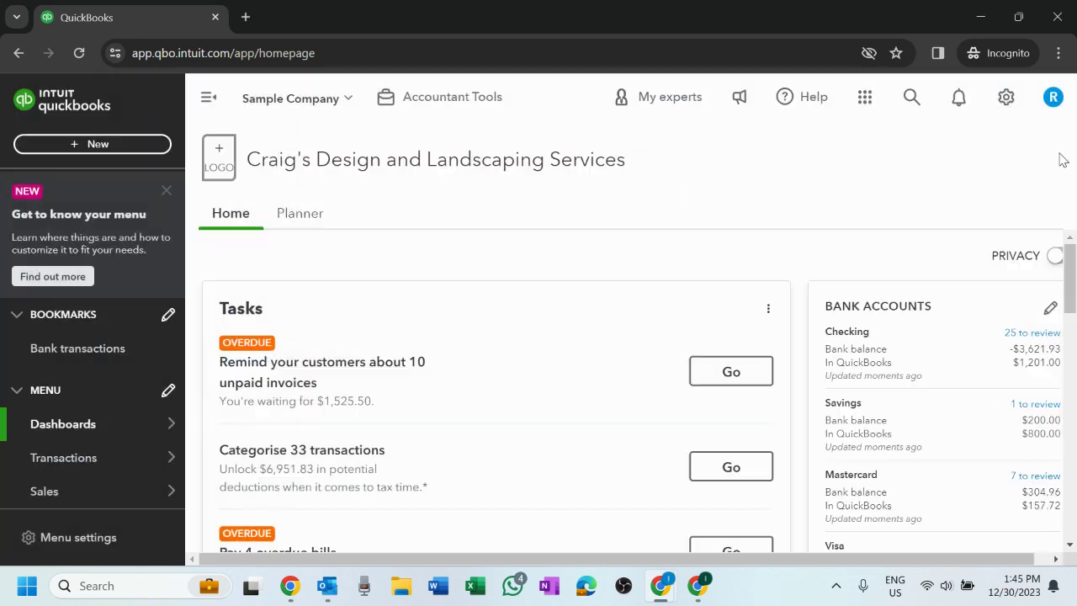
pyautogui.click(1053, 98)
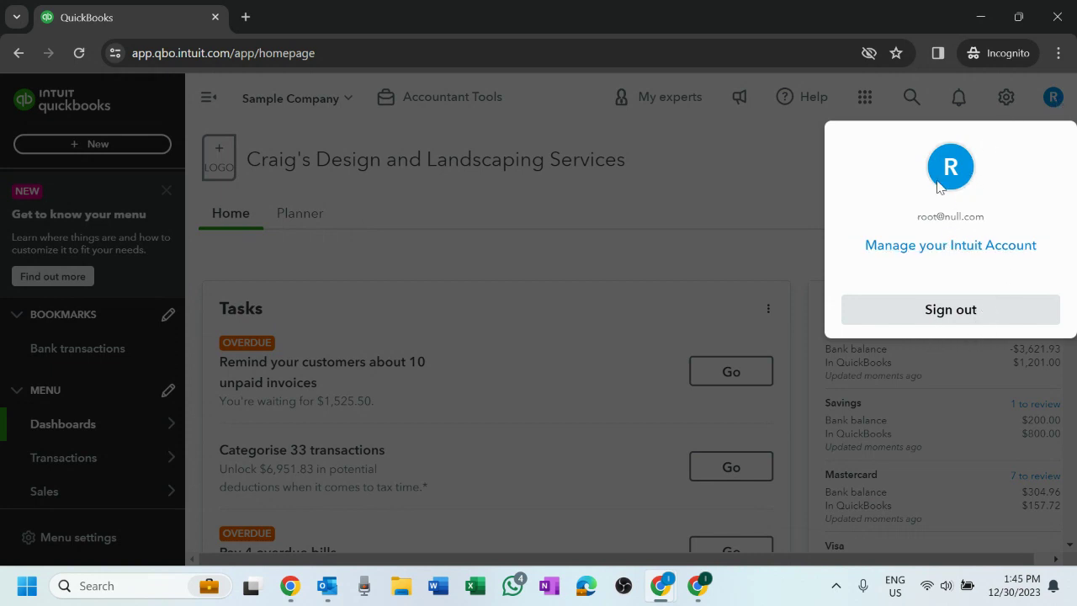
pyautogui.click(716, 164)
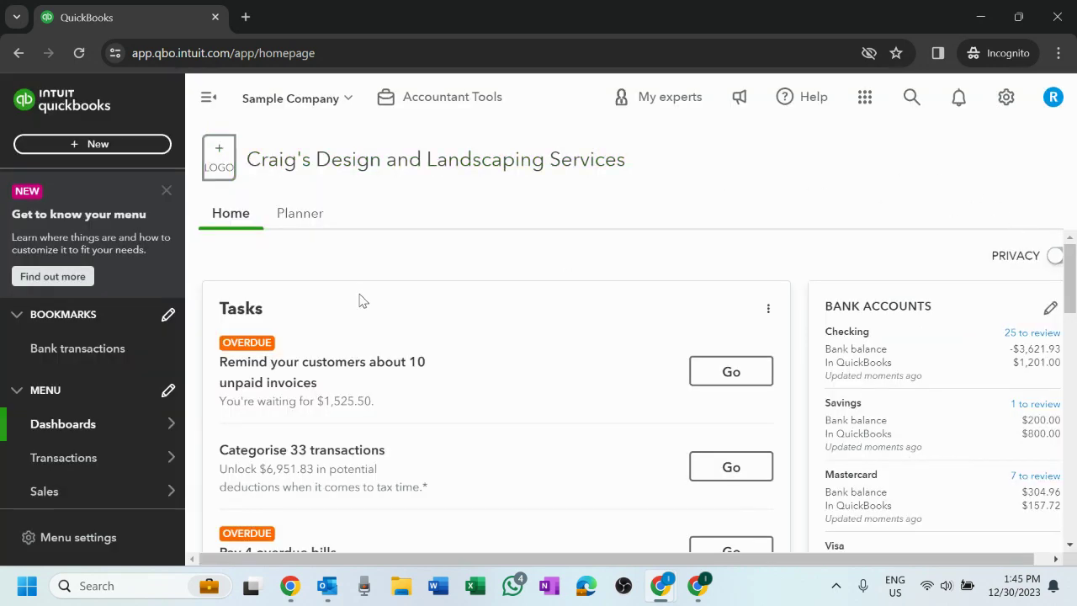
# - Reload the home dashboard via the QuickBooks logo to show 10 overdue invoices and Shortcuts
pyautogui.scroll(-3, 362, 298)
pyautogui.scroll(3, 731, 260)
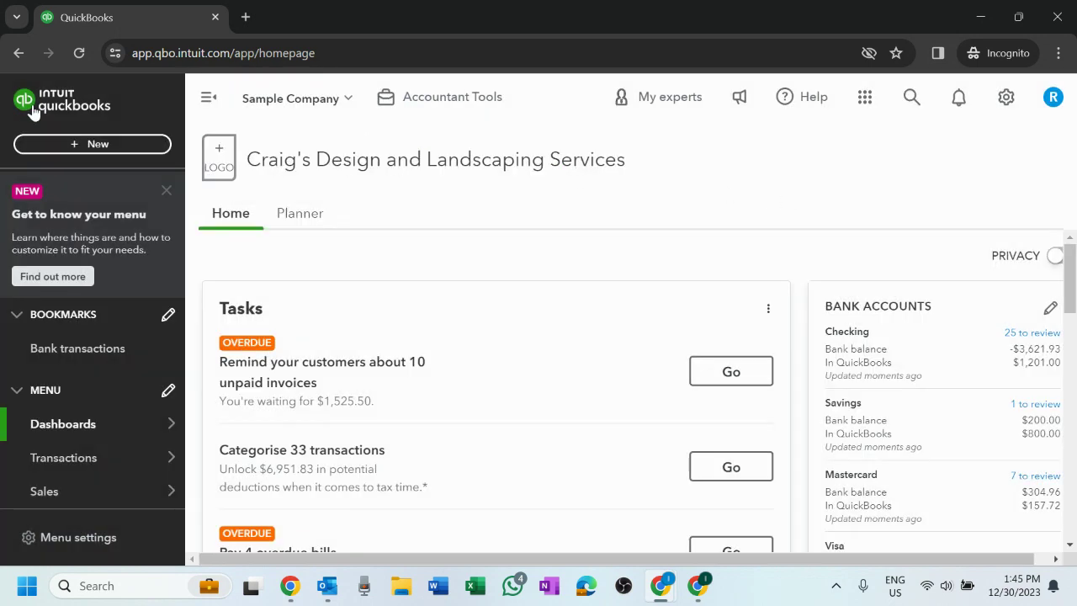
pyautogui.click(41, 101)
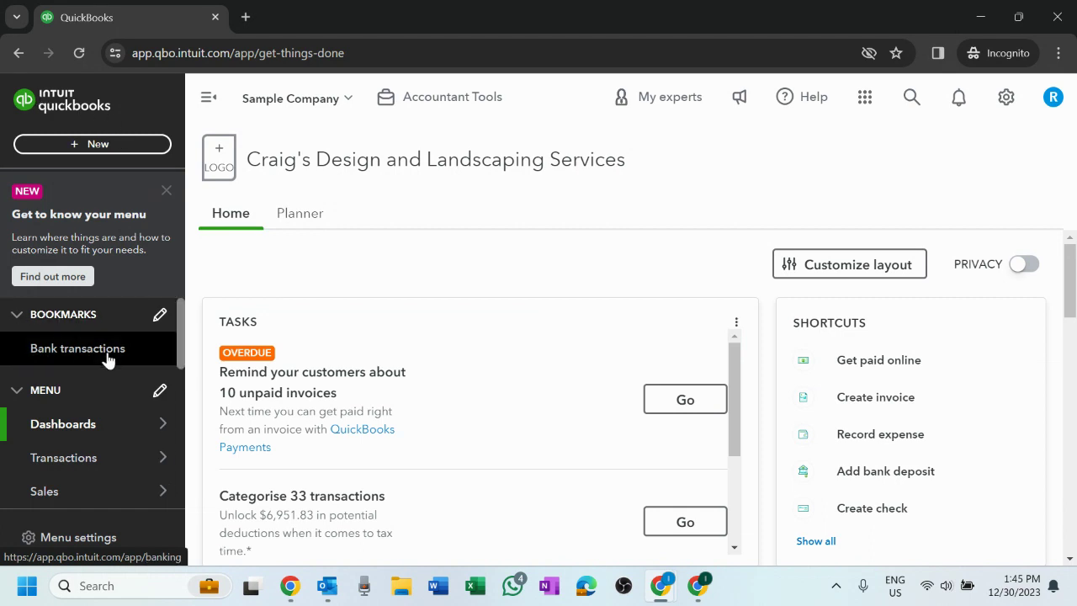
pyautogui.scroll(-3, 108, 356)
pyautogui.scroll(4, 135, 362)
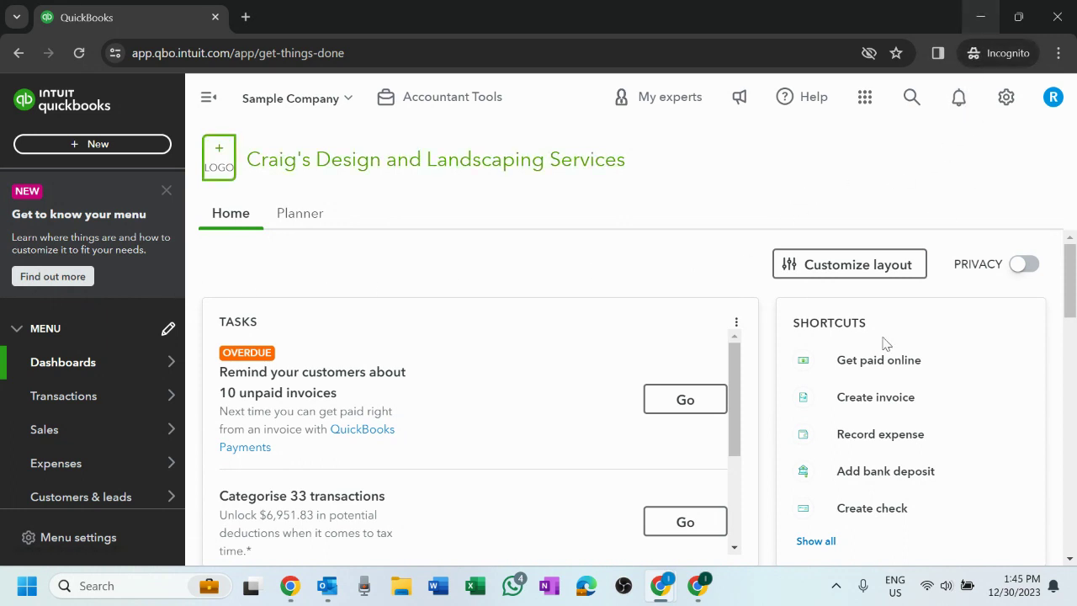
pyautogui.moveTo(669, 580)
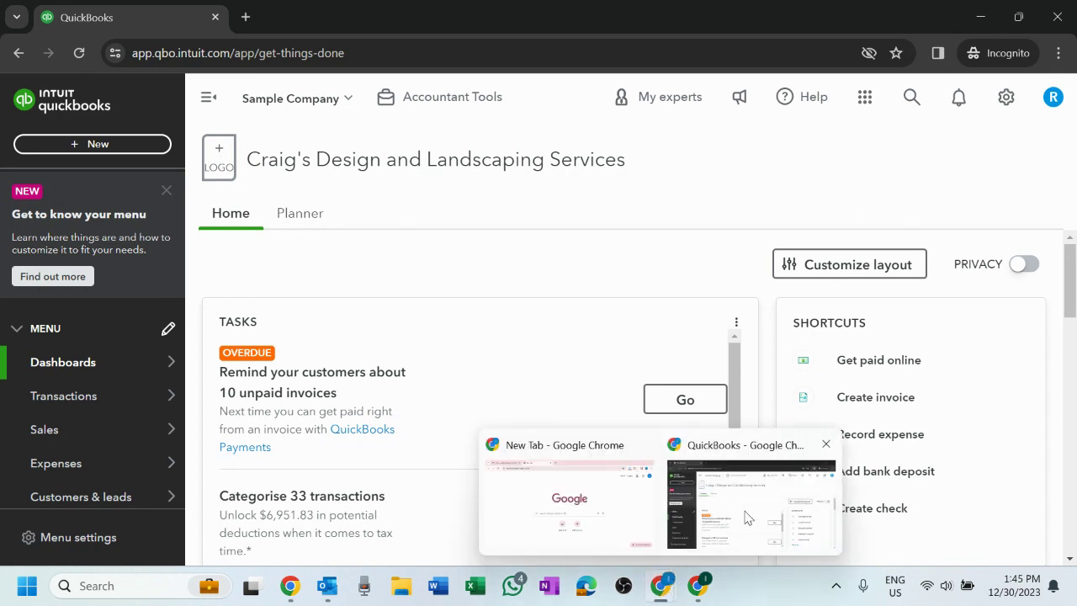